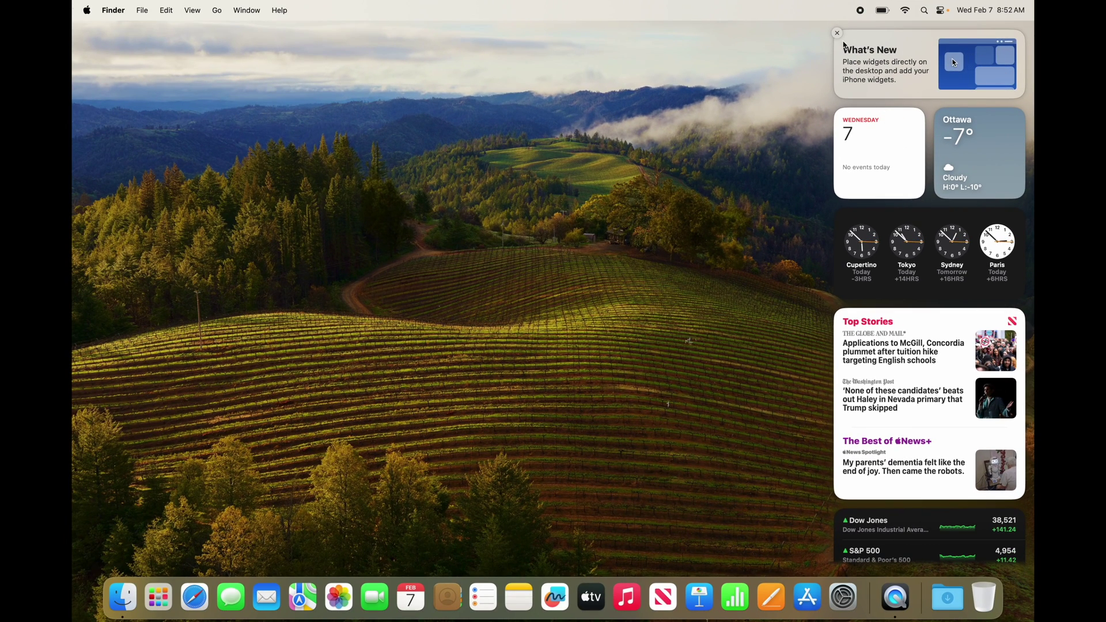
# Step: Dismiss the What's New card in Notification Center and open the widgets for editing
pyautogui.click(838, 35)
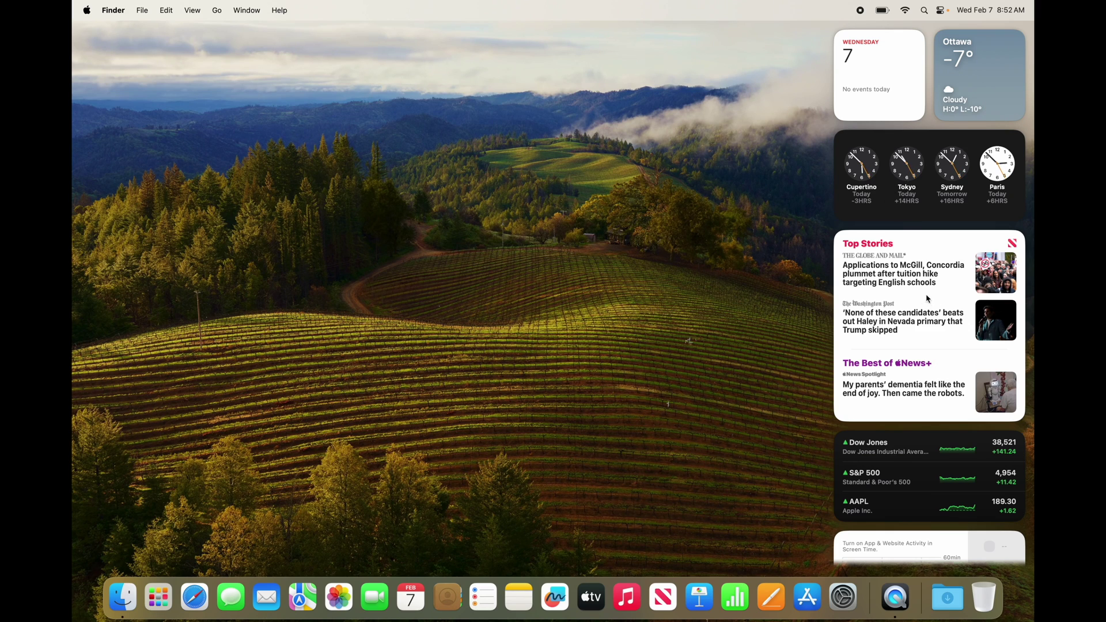
pyautogui.scroll(-3, 928, 298)
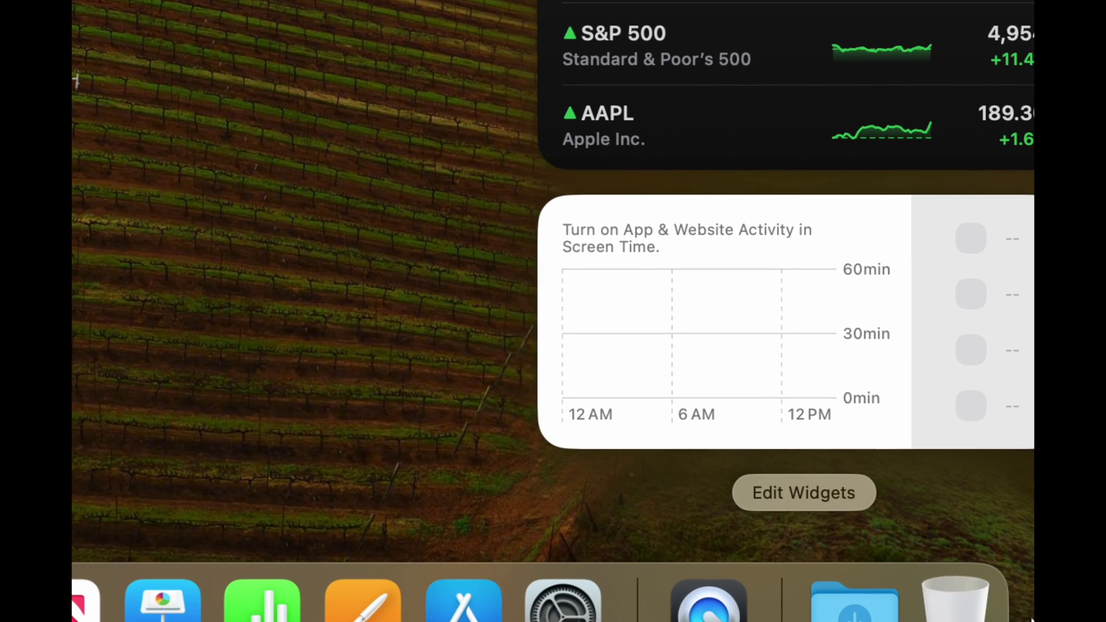
pyautogui.click(794, 496)
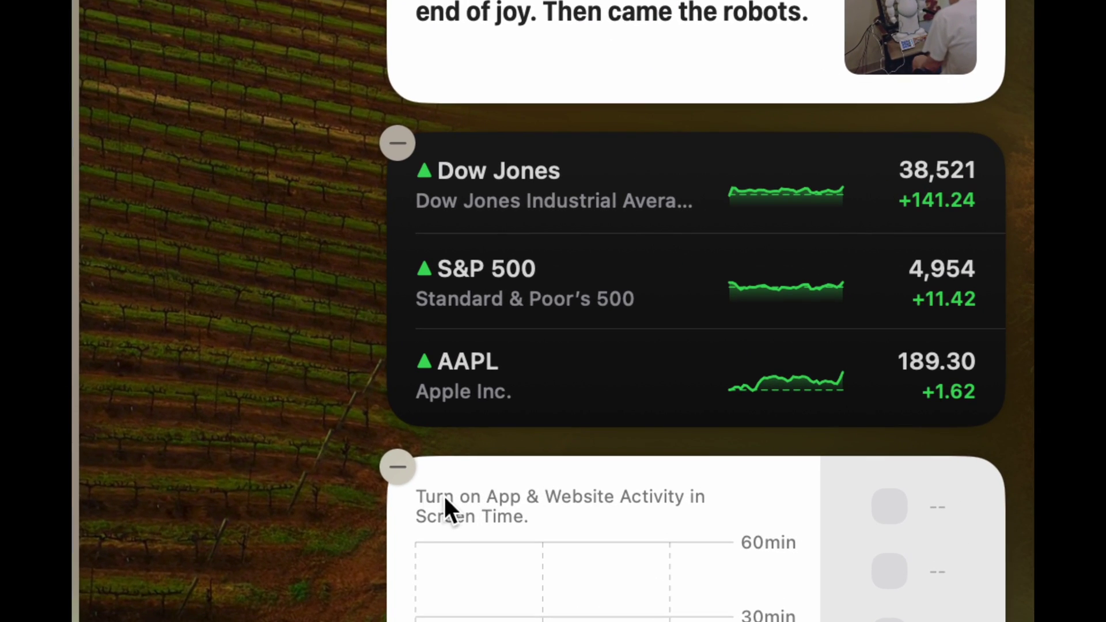
# Step: Remove the Screen Time, Stocks, News, World Clock, Calendar and Weather widgets from Notification Center
pyautogui.click(397, 467)
pyautogui.click(397, 200)
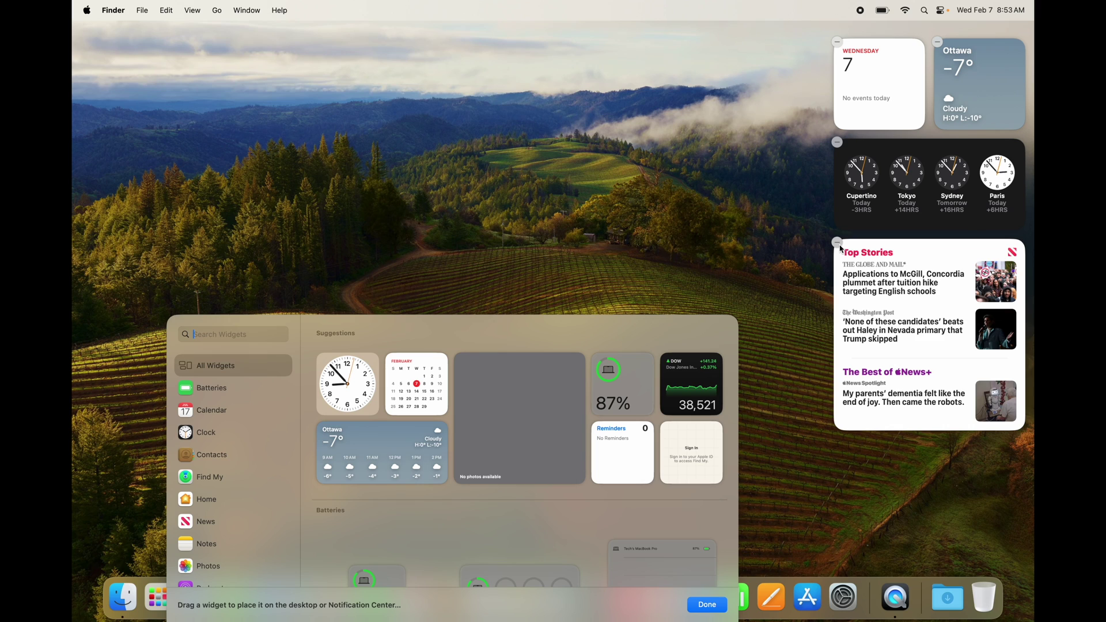
pyautogui.click(837, 243)
pyautogui.click(837, 142)
pyautogui.click(837, 42)
pyautogui.click(837, 42)
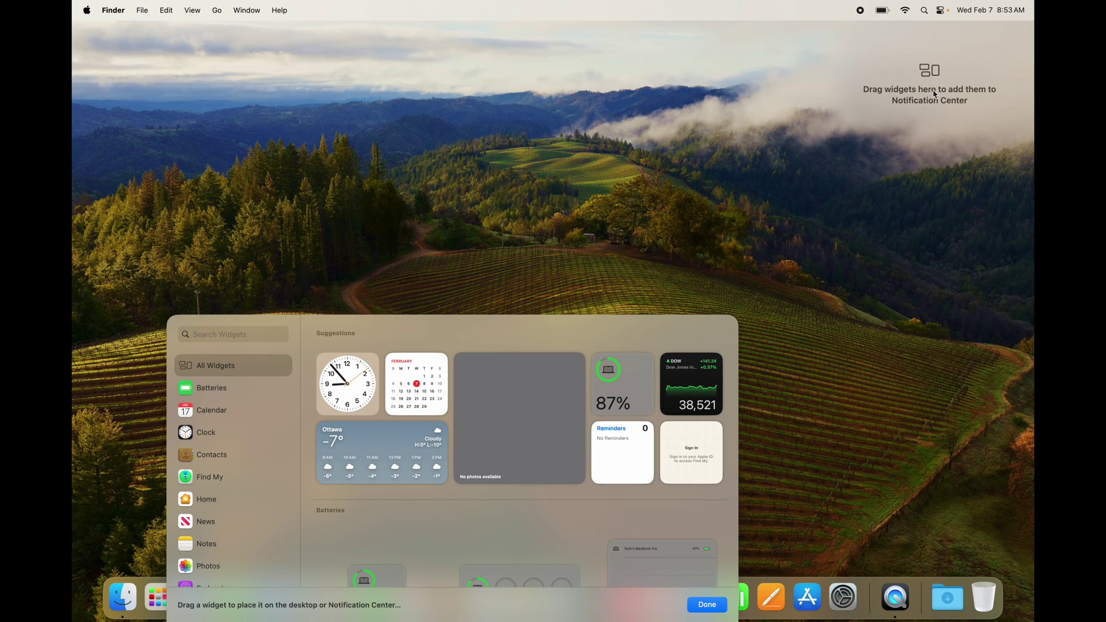
# Step: Add the small and the large square Podcasts Up Next widgets to Notification Center
pyautogui.scroll(-5, 220, 458)
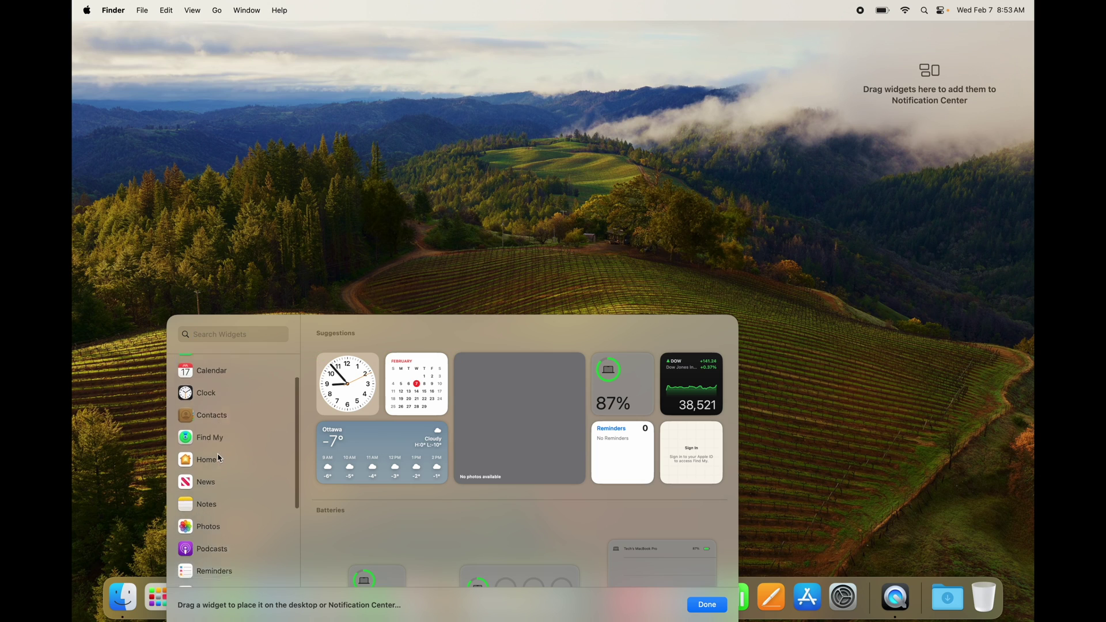
pyautogui.scroll(-4, 404, 499)
pyautogui.scroll(3, 404, 499)
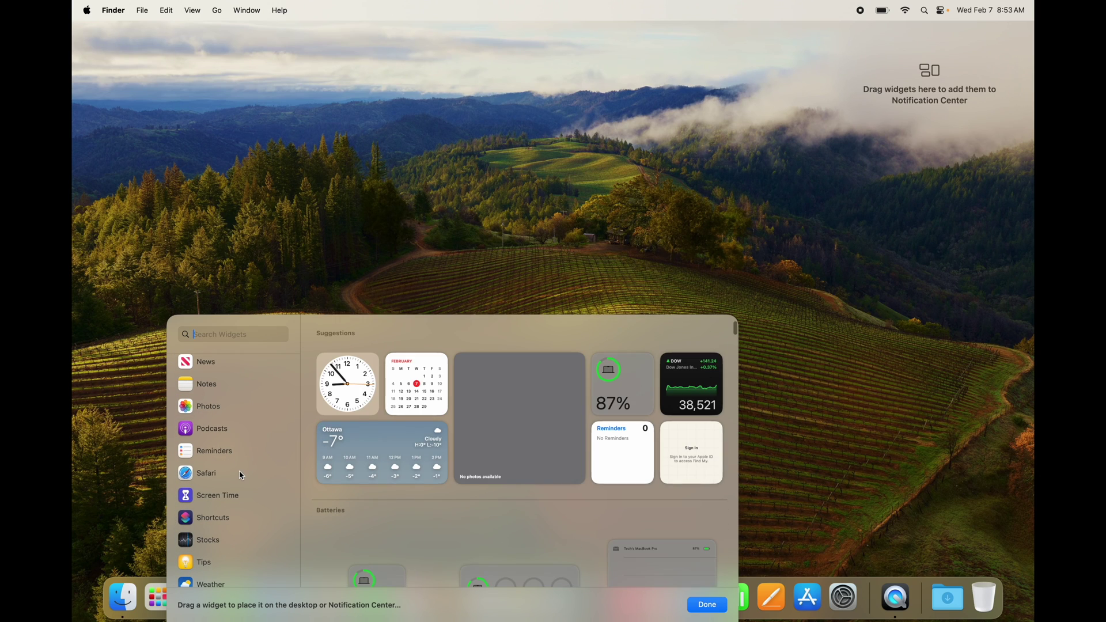
pyautogui.scroll(-1, 241, 475)
pyautogui.scroll(4, 241, 475)
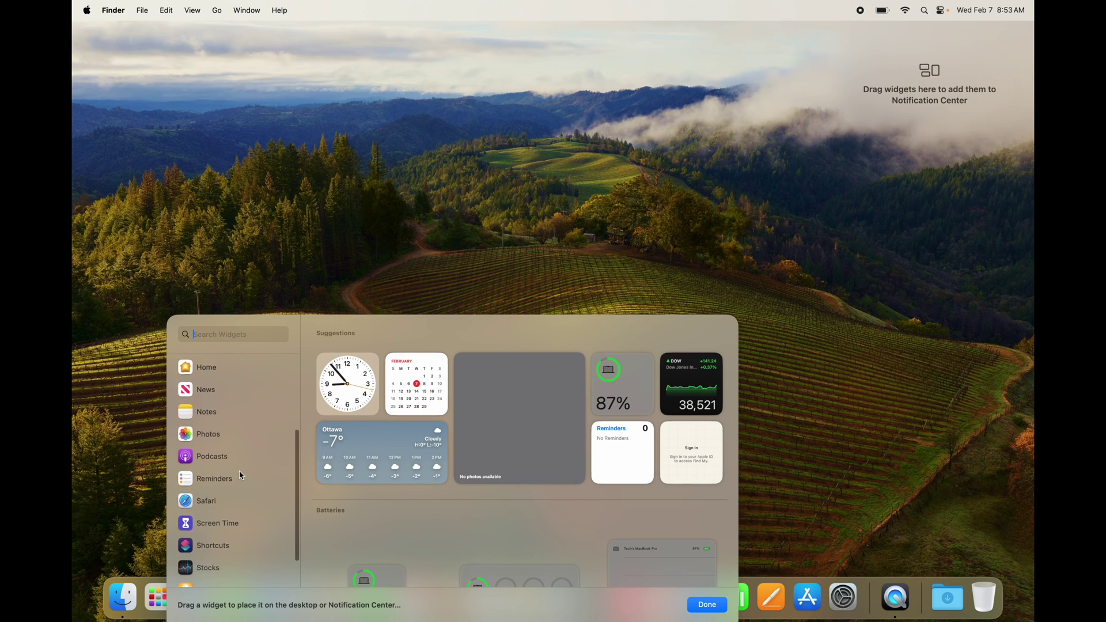
pyautogui.scroll(-5, 241, 475)
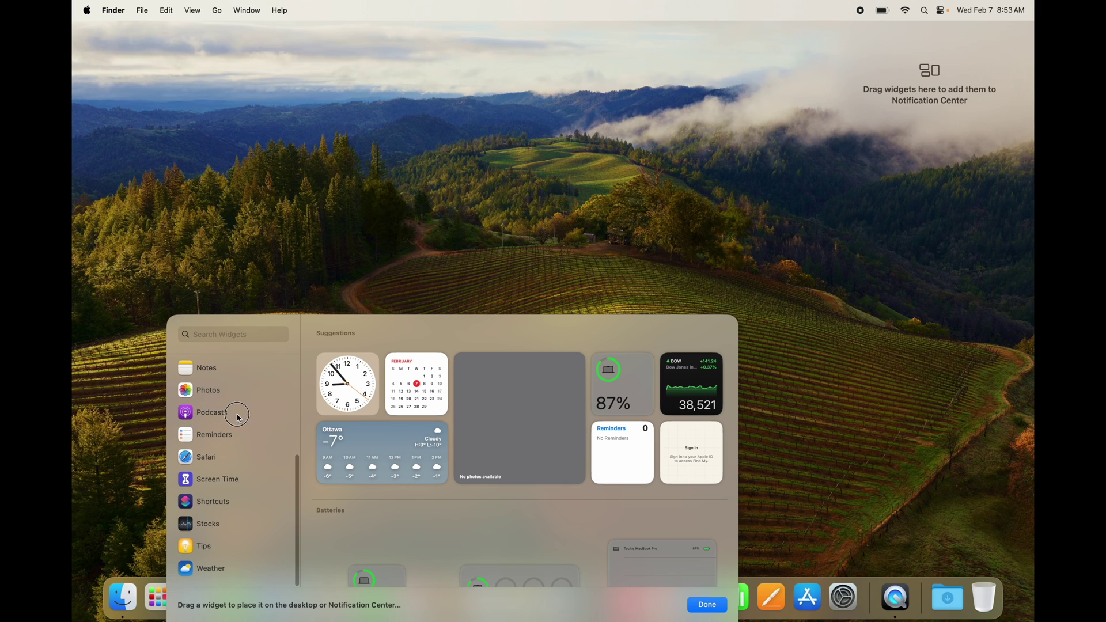
pyautogui.click(192, 417)
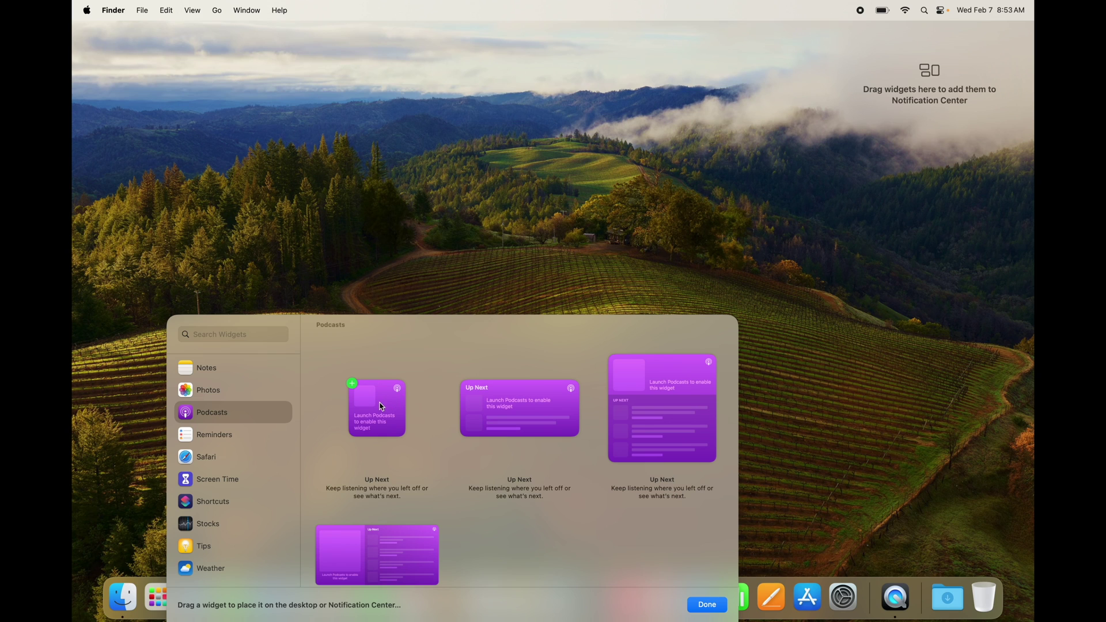
pyautogui.moveTo(381, 407); pyautogui.dragTo(881, 119)
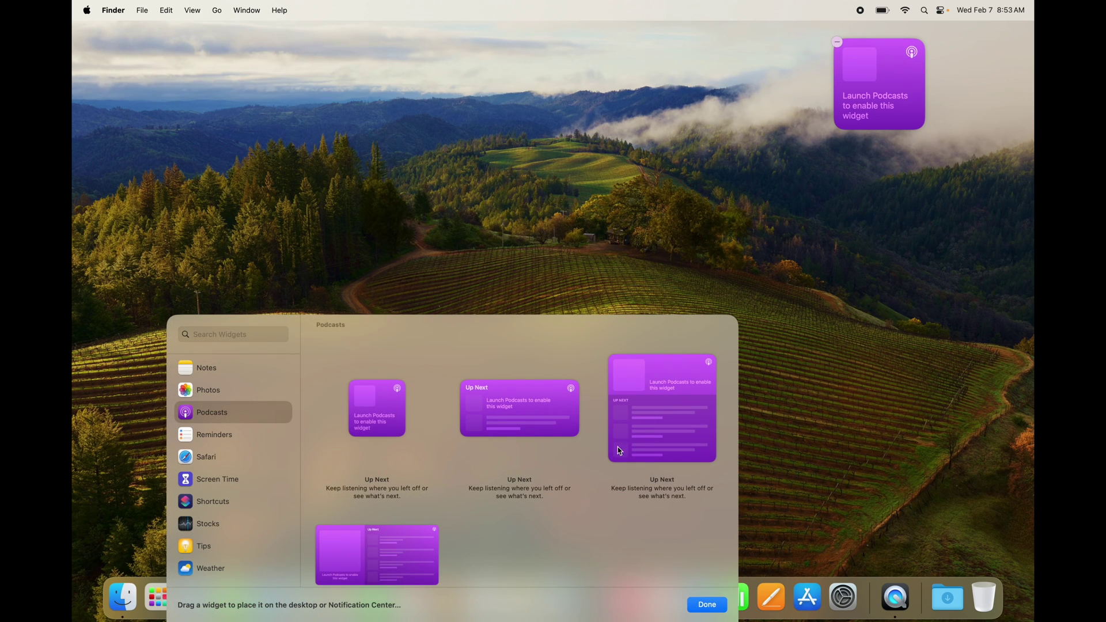
pyautogui.moveTo(637, 423); pyautogui.dragTo(912, 252)
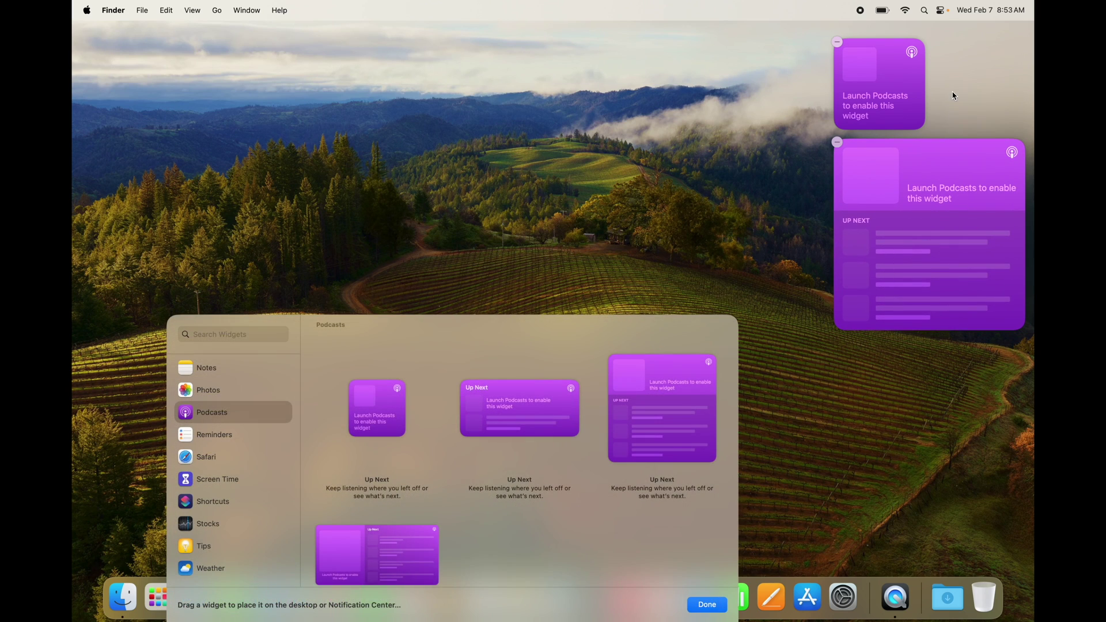
# Step: Add the small Photos Featured widget and the medium Reminders List widget to Notification Center
pyautogui.click(212, 391)
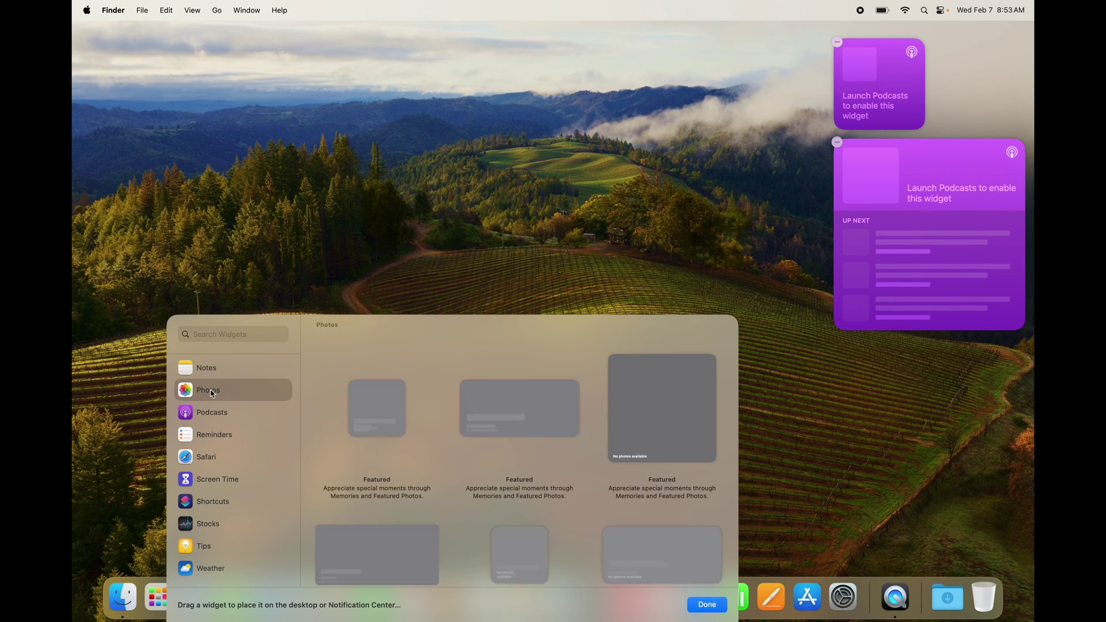
pyautogui.moveTo(385, 422); pyautogui.dragTo(899, 173)
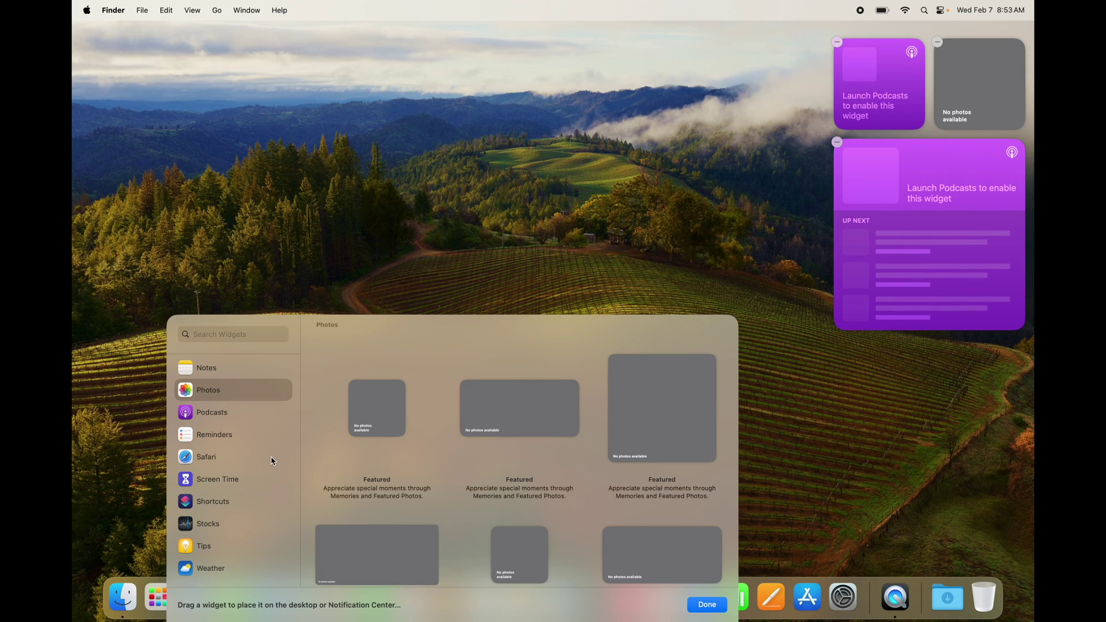
pyautogui.click(203, 438)
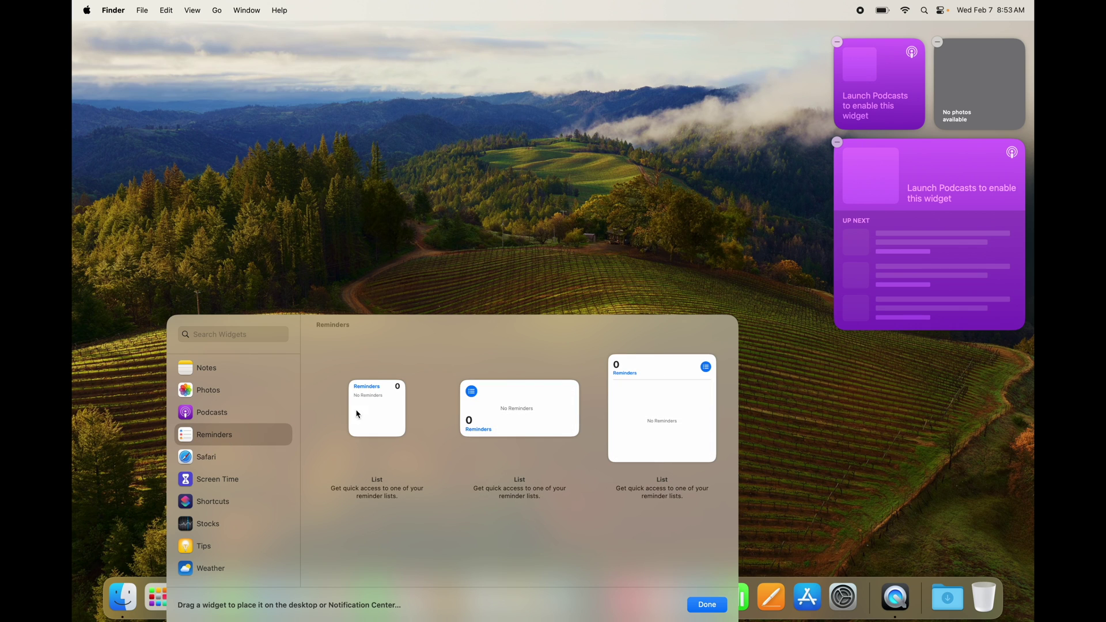
pyautogui.moveTo(509, 419); pyautogui.dragTo(904, 407)
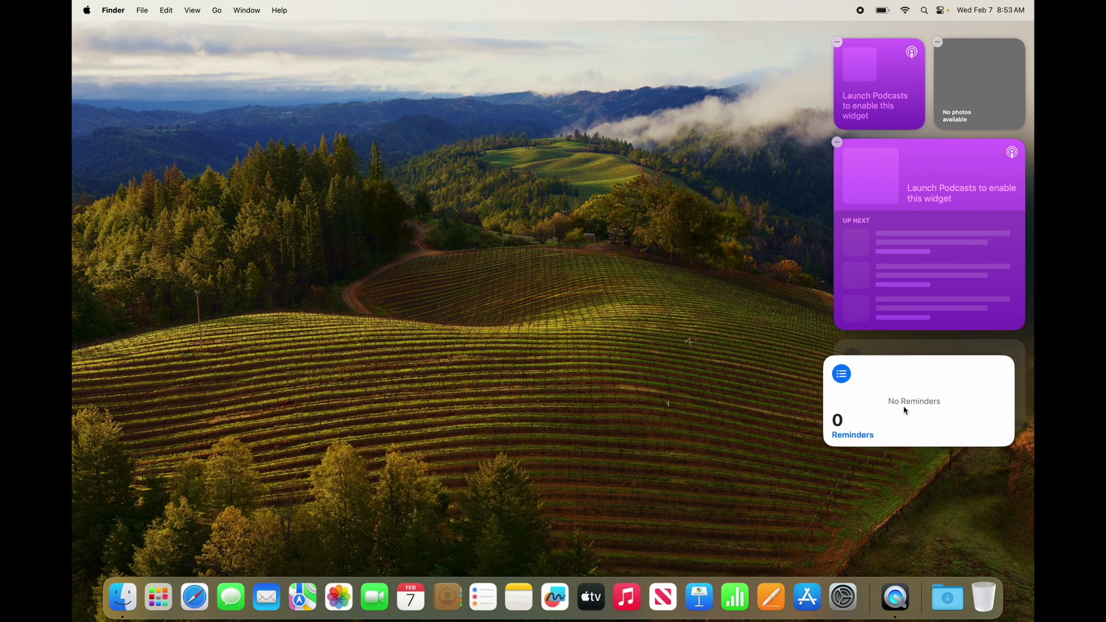
# Step: Add the medium Weather Forecast widget and the medium Batteries Status widget below the Reminders widget
pyautogui.click(203, 567)
pyautogui.click(461, 383)
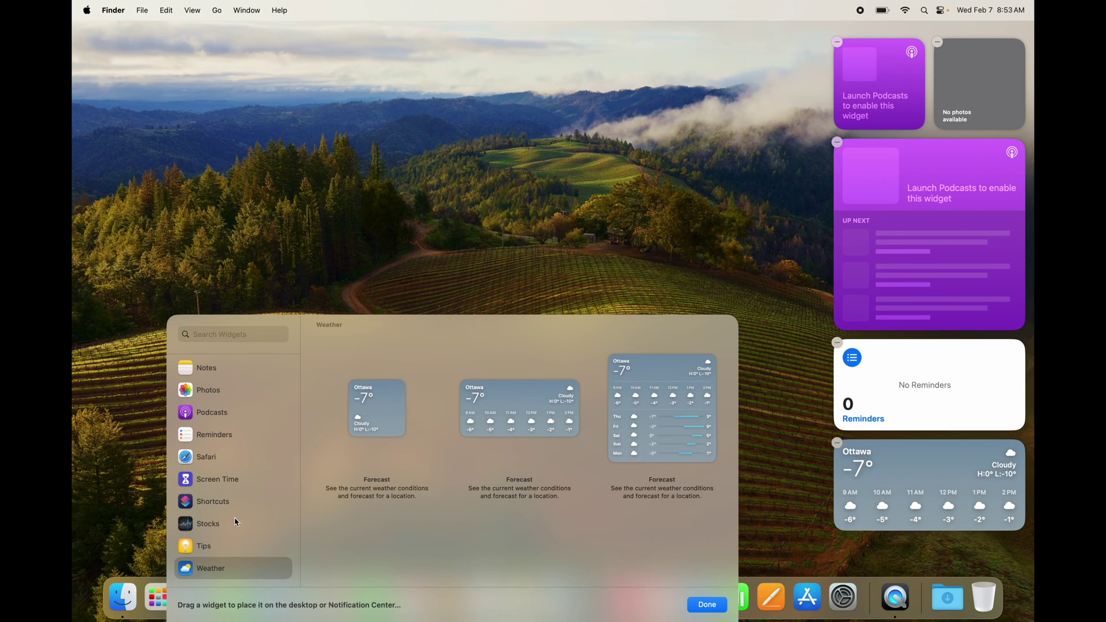
pyautogui.scroll(1, 216, 531)
pyautogui.scroll(8, 204, 539)
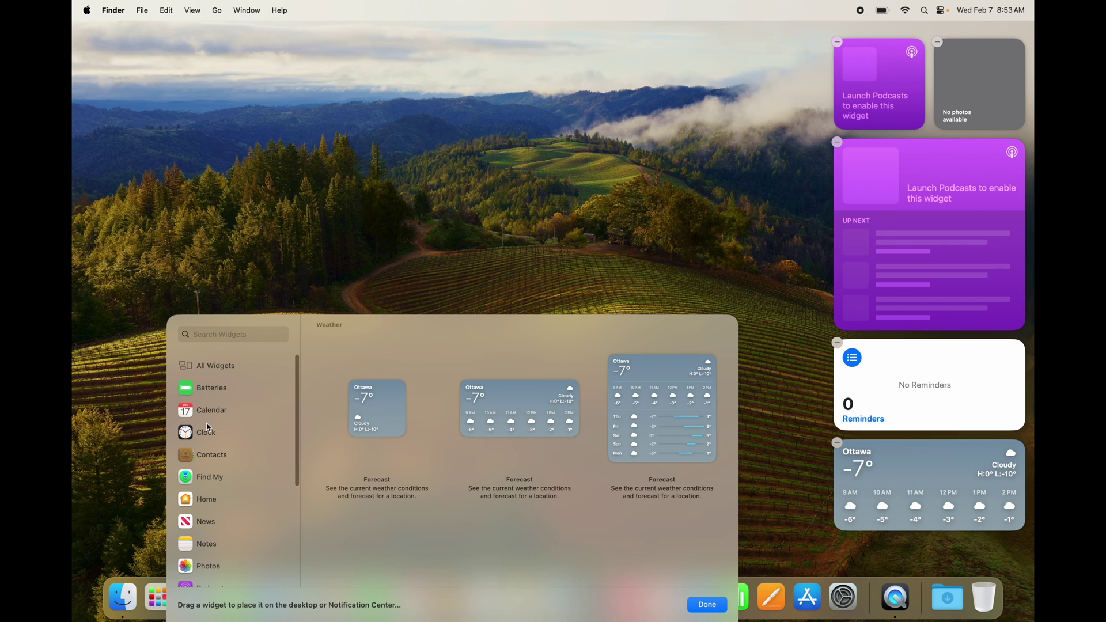
pyautogui.click(203, 389)
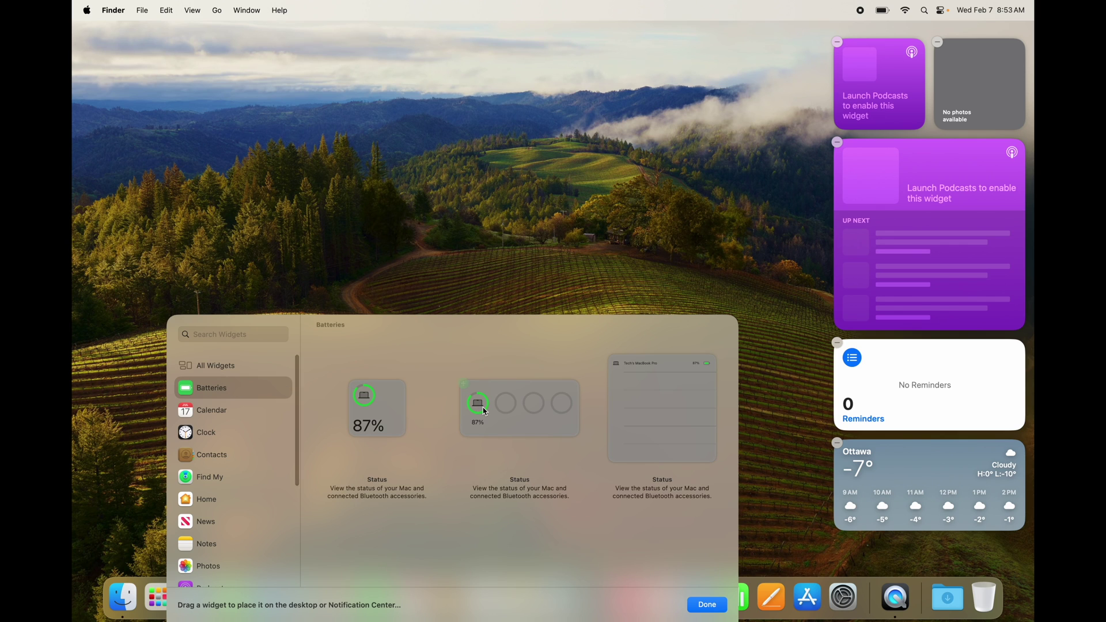
pyautogui.moveTo(464, 383); pyautogui.dragTo(929, 568)
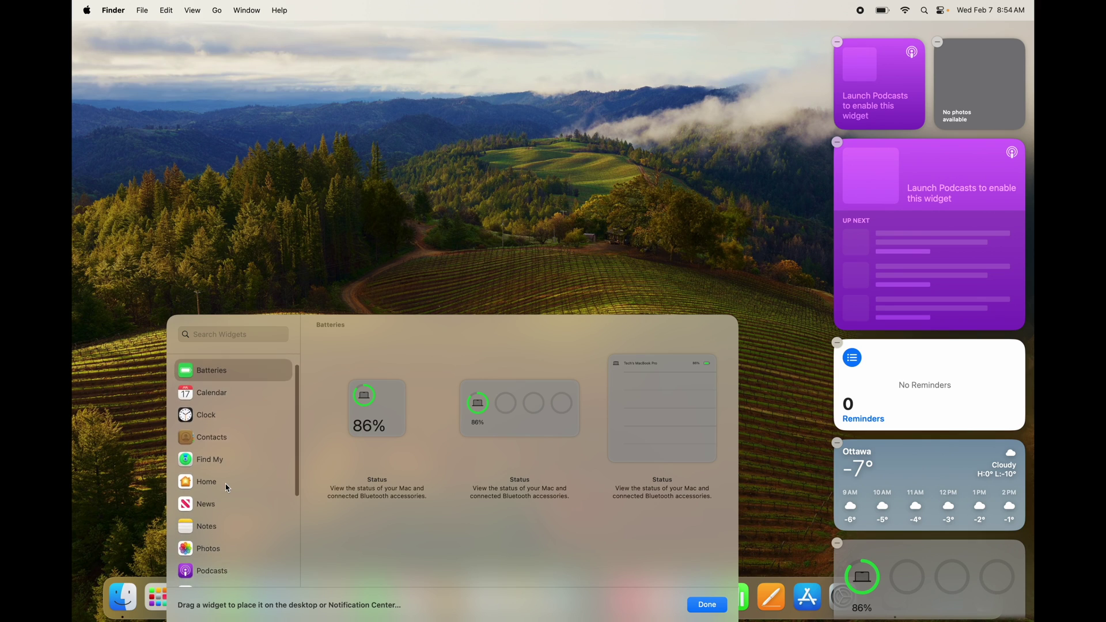
# Step: Look through the available widgets of all apps in the widget gallery and close Notification Center
pyautogui.scroll(-5, 227, 488)
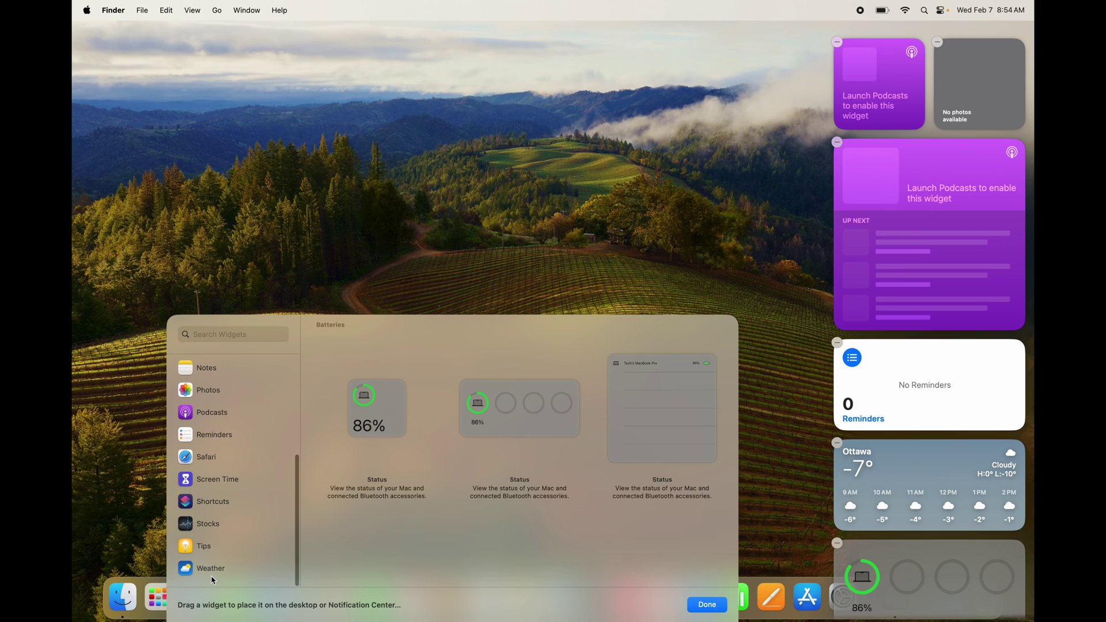
pyautogui.scroll(4, 213, 509)
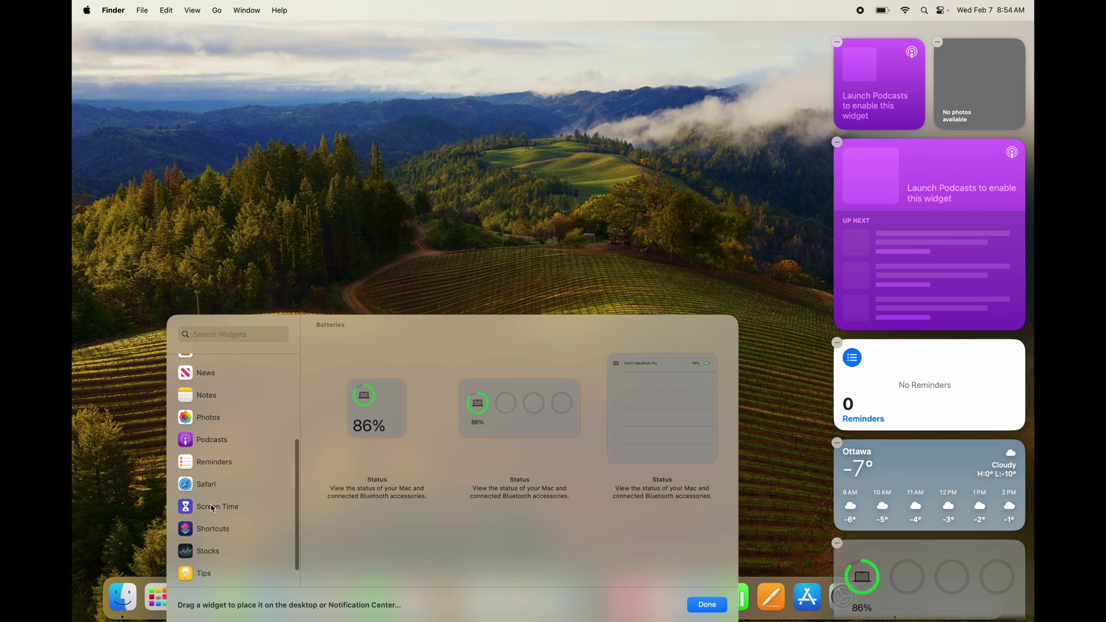
pyautogui.scroll(2, 213, 510)
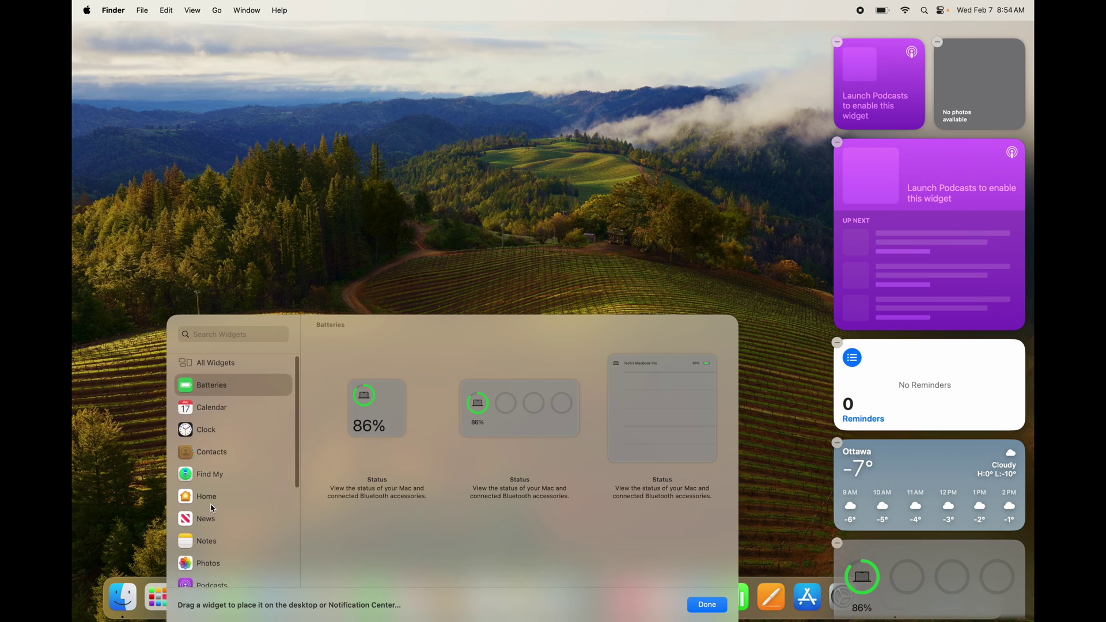
pyautogui.click(208, 369)
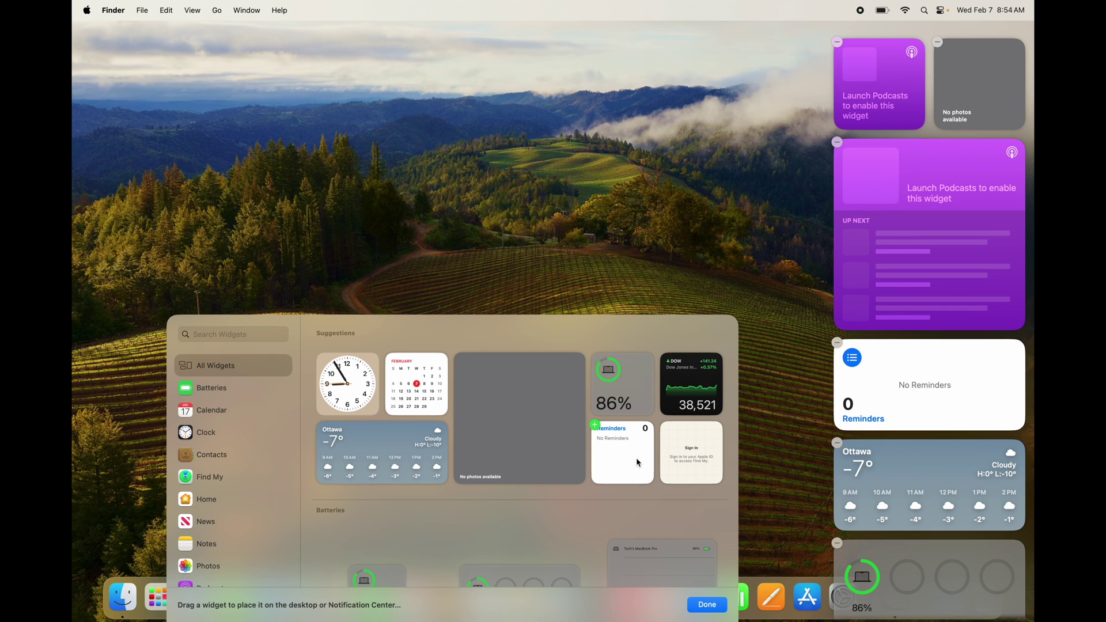
pyautogui.scroll(-10, 637, 459)
pyautogui.scroll(-10, 638, 462)
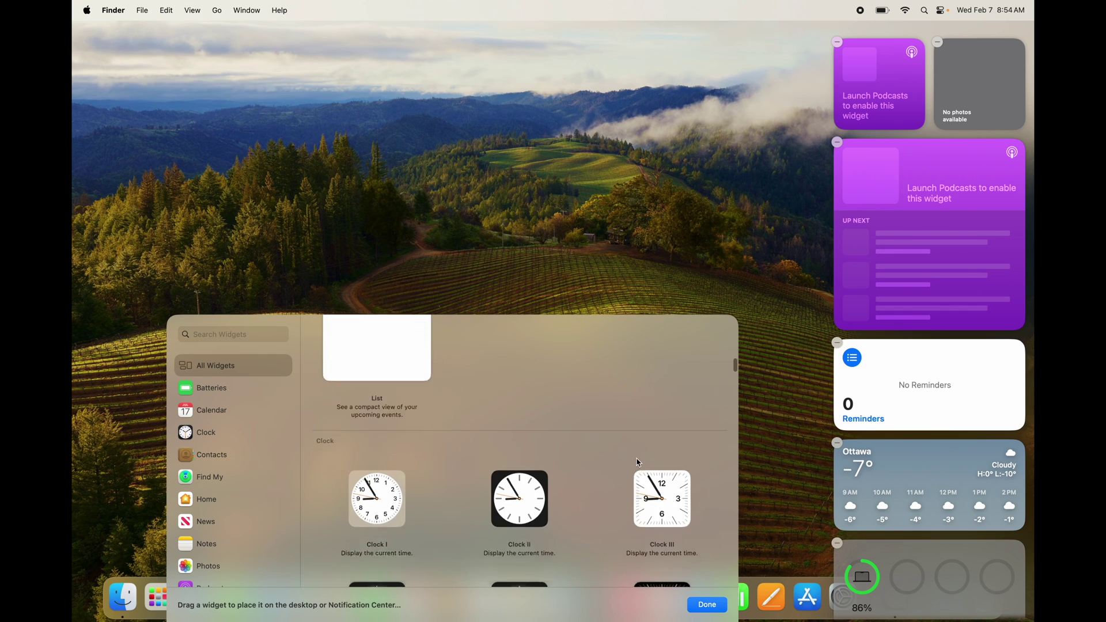
pyautogui.scroll(-10, 639, 462)
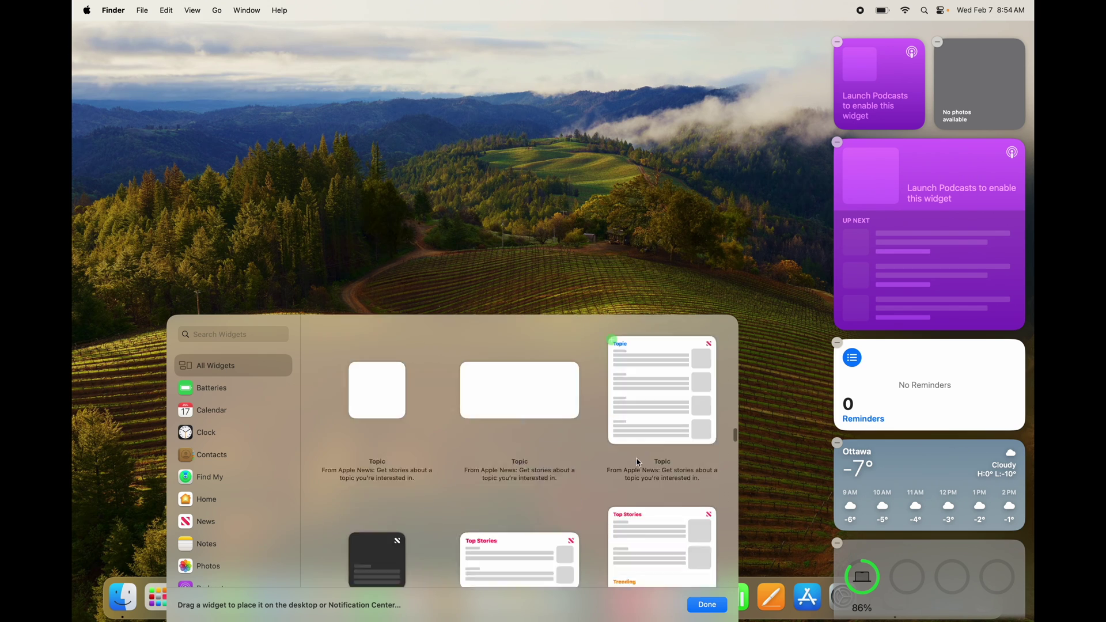
pyautogui.scroll(-10, 638, 463)
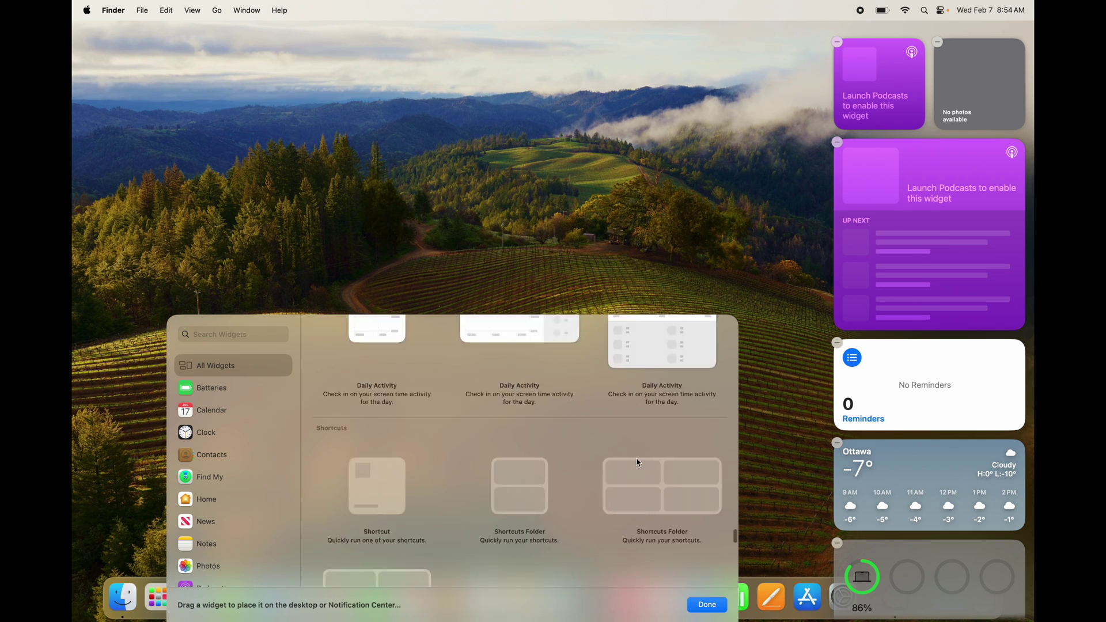
pyautogui.scroll(10, 638, 462)
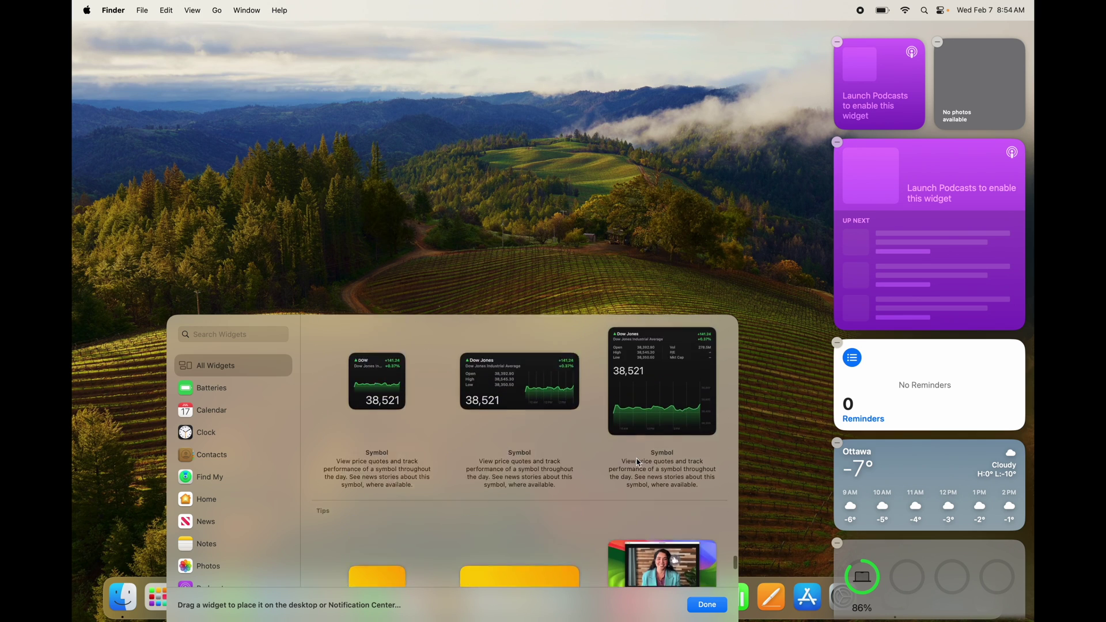
pyautogui.scroll(5, 639, 462)
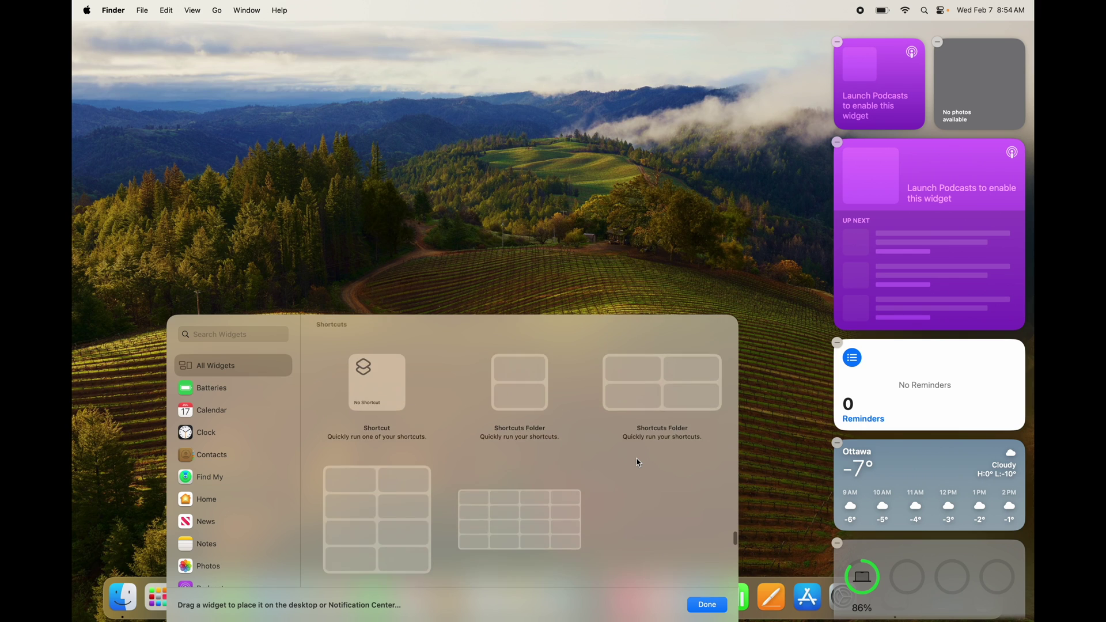
pyautogui.scroll(5, 639, 463)
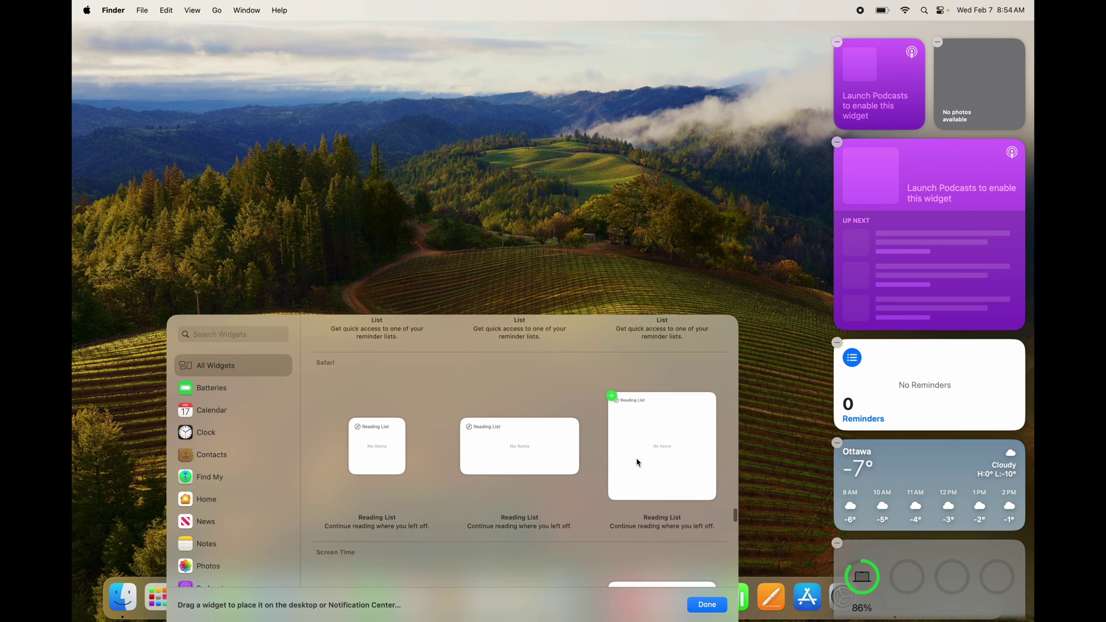
pyautogui.scroll(6, 639, 462)
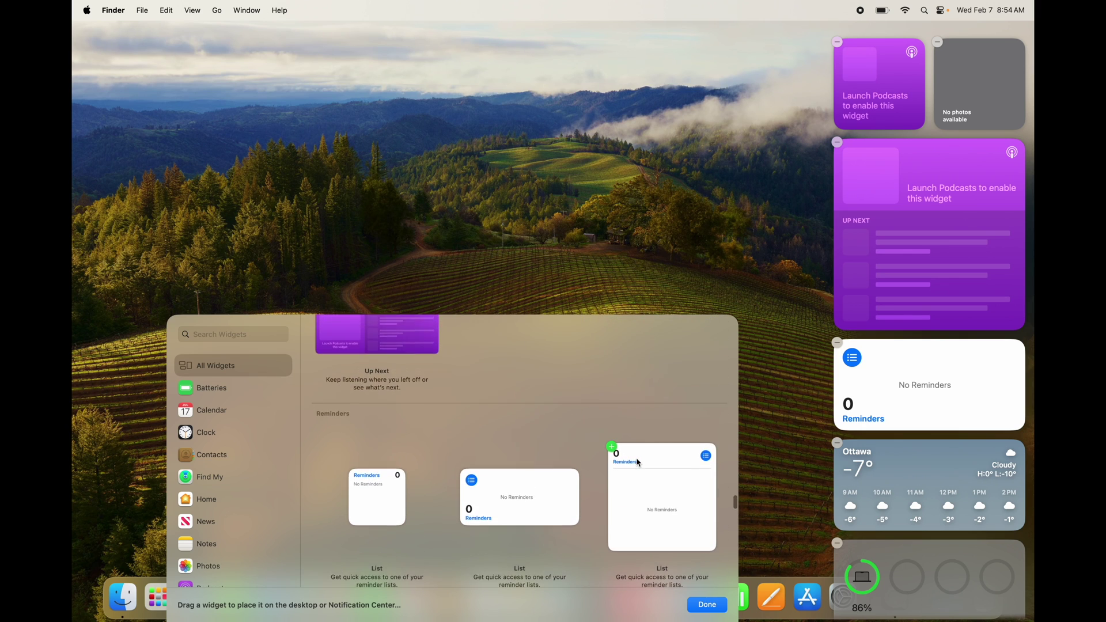
pyautogui.scroll(4, 638, 462)
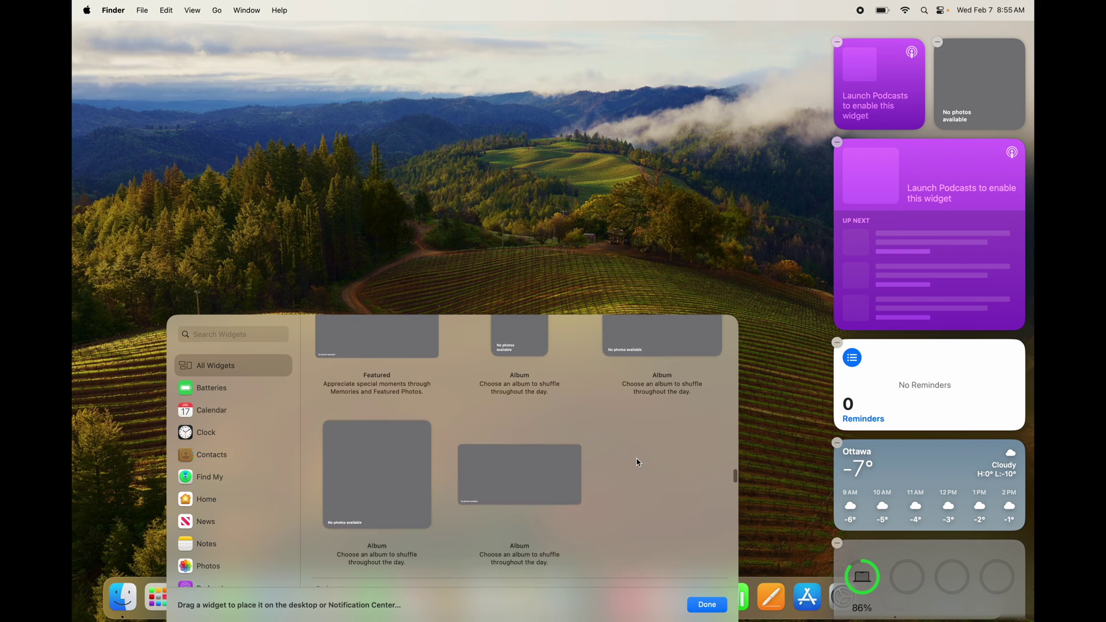
pyautogui.scroll(10, 639, 462)
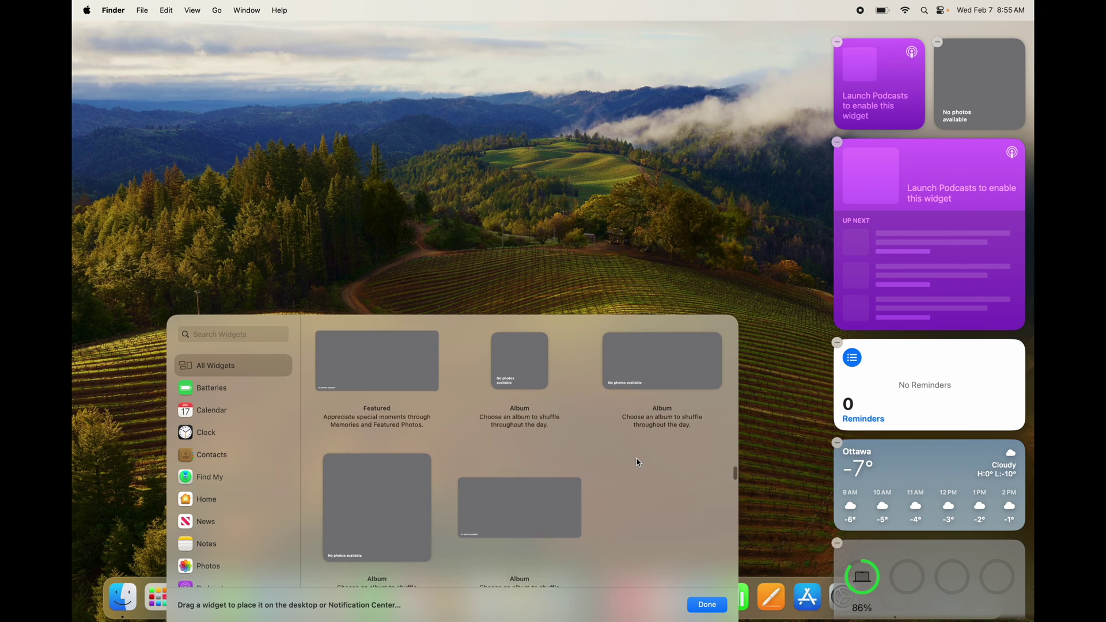
pyautogui.scroll(1, 651, 441)
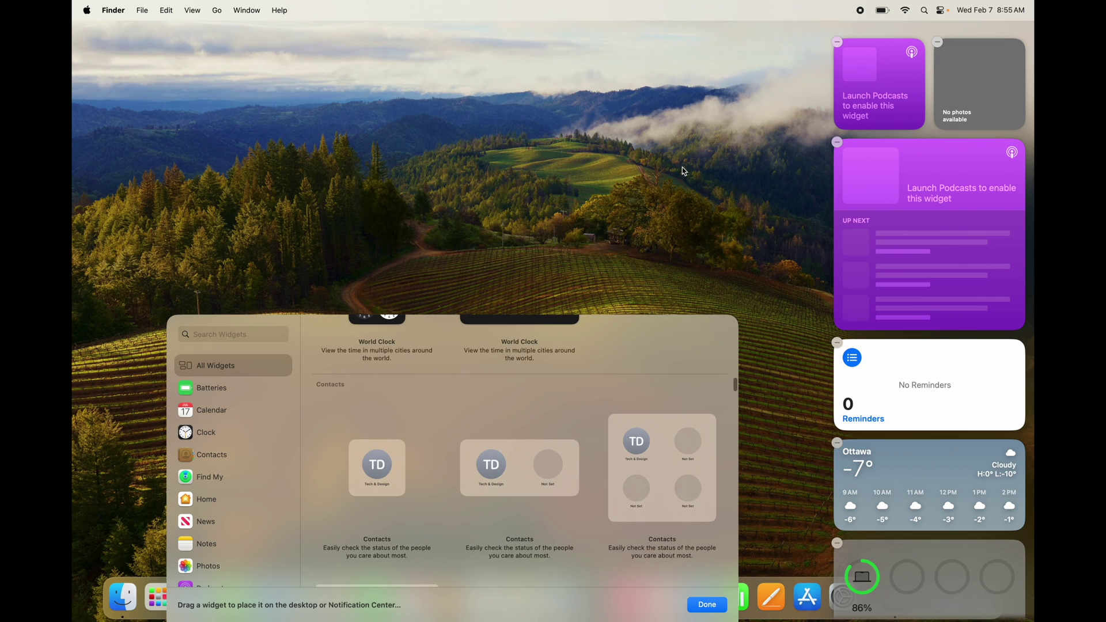
pyautogui.click(734, 195)
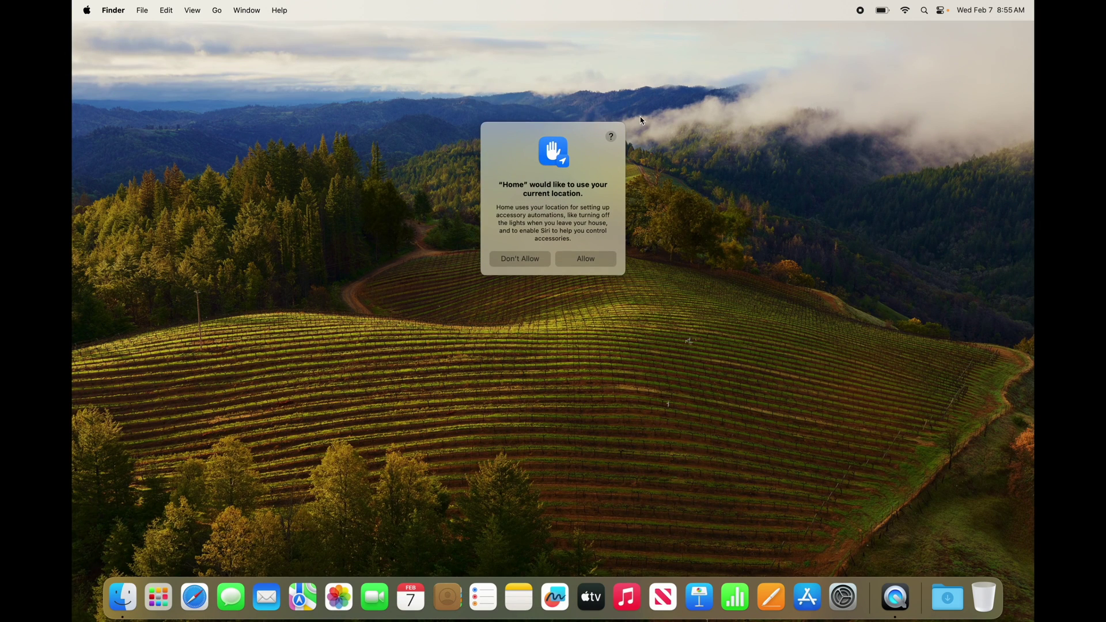
# Step: Allow Home to use the current location and move the Weather and Reminders widgets from Notification Center onto the desktop
pyautogui.click(594, 262)
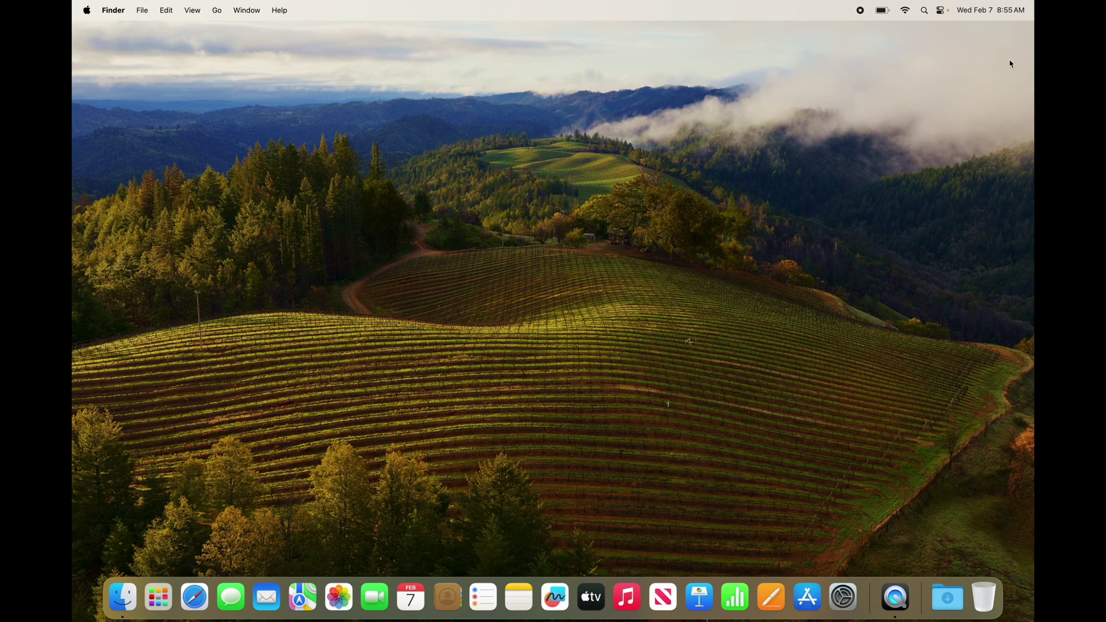
pyautogui.click(995, 9)
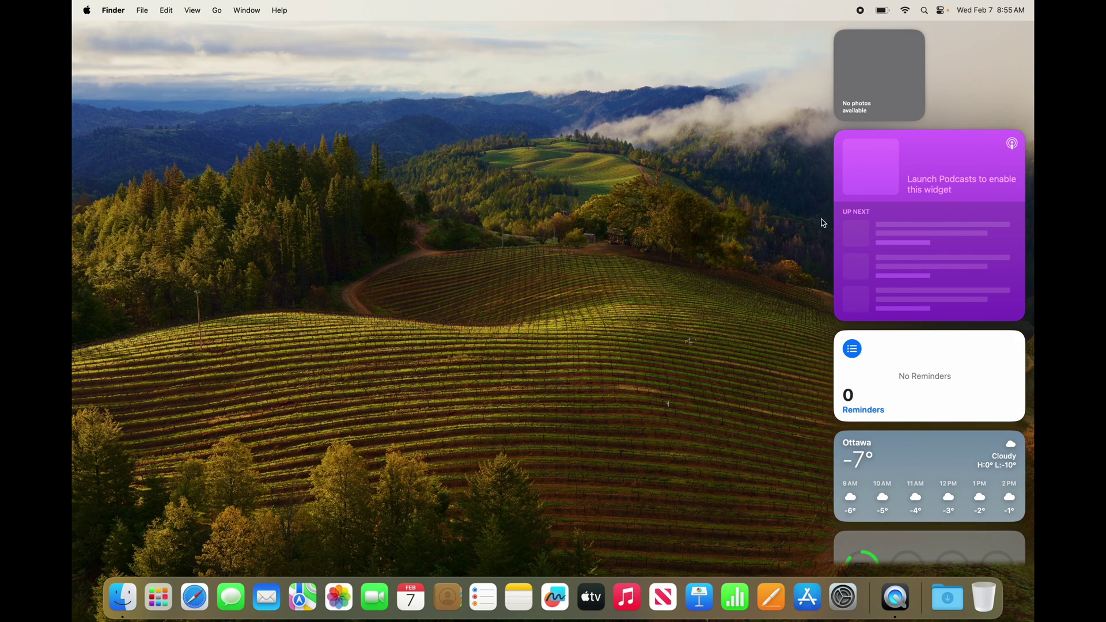
pyautogui.scroll(-3, 964, 389)
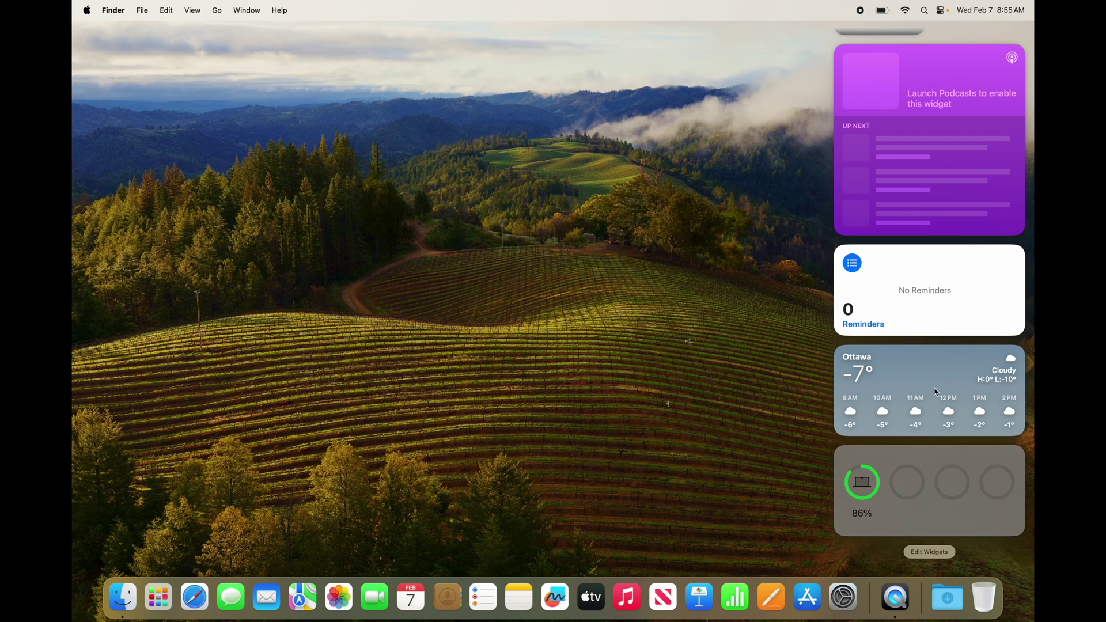
pyautogui.moveTo(935, 391); pyautogui.dragTo(529, 129)
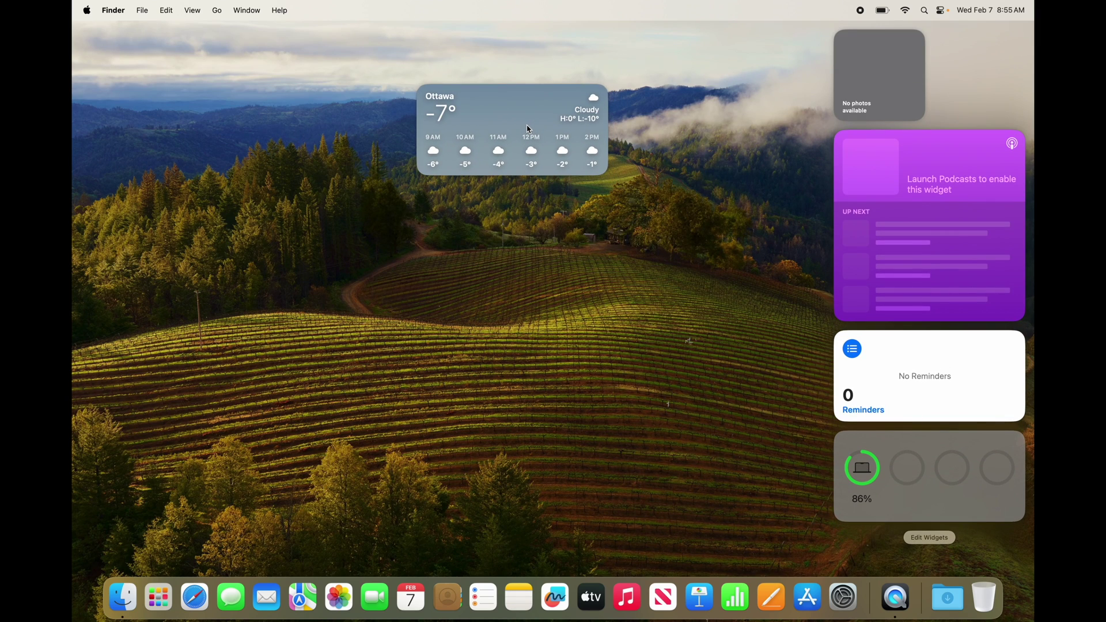
pyautogui.moveTo(939, 377); pyautogui.dragTo(551, 262)
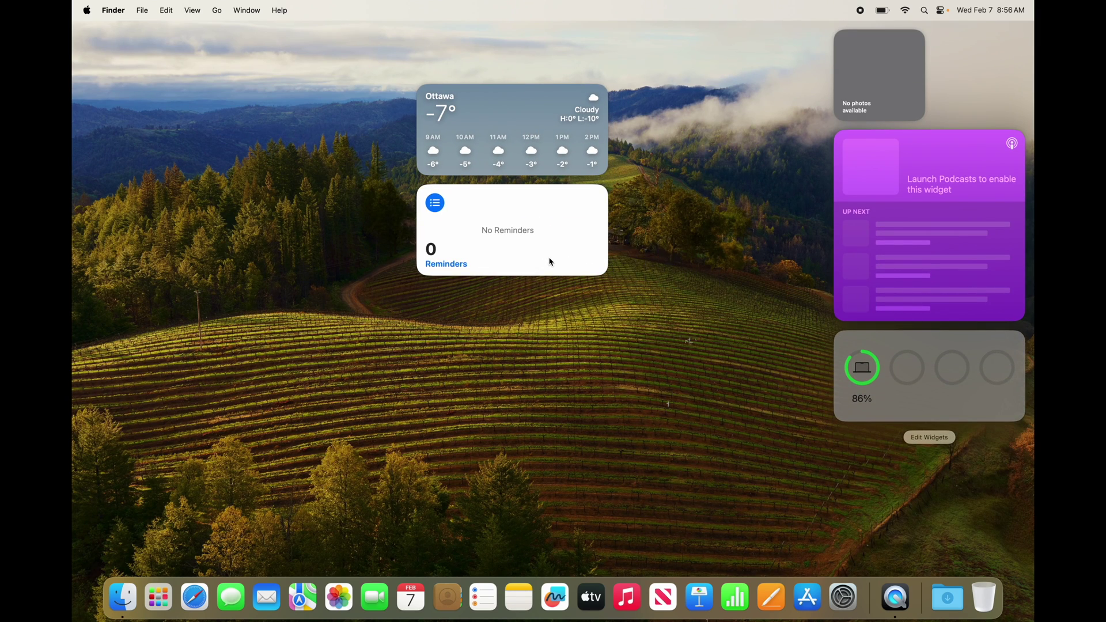
# Step: Add the analog Clock widget below Batteries in Notification Center and move it onto the desktop beside the Weather widget
pyautogui.click(929, 438)
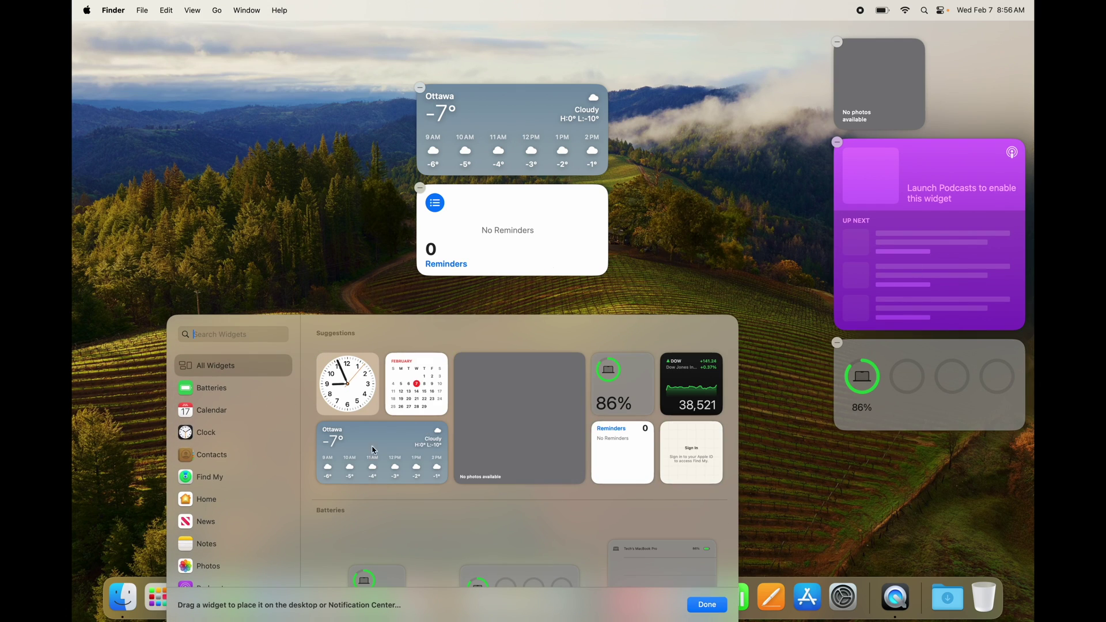
pyautogui.moveTo(345, 387)
pyautogui.moveTo(342, 389); pyautogui.dragTo(870, 480)
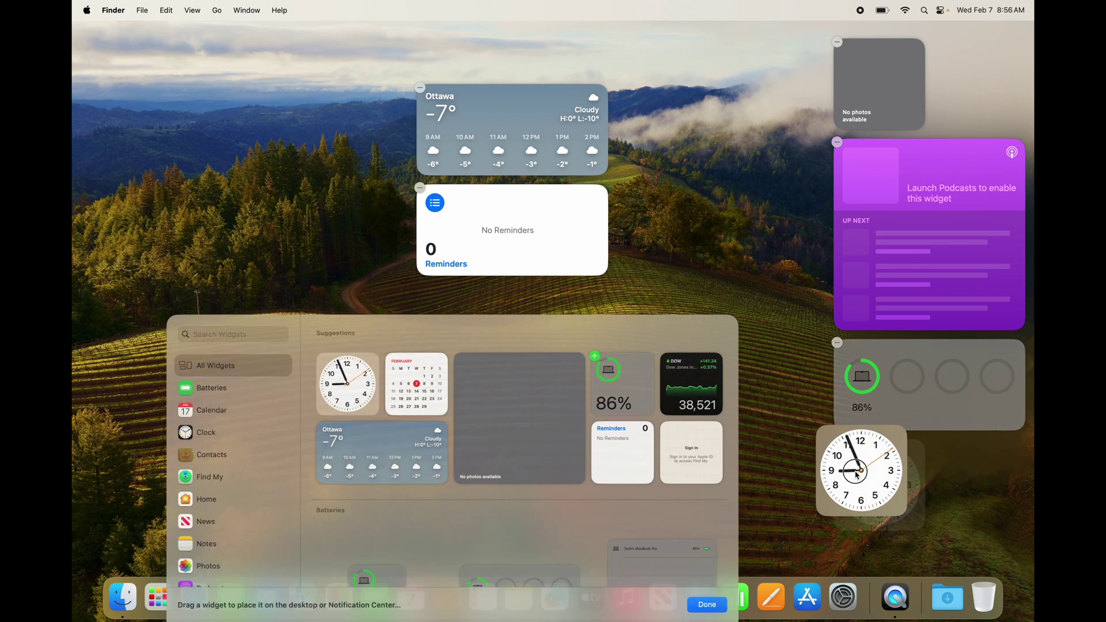
pyautogui.click(805, 386)
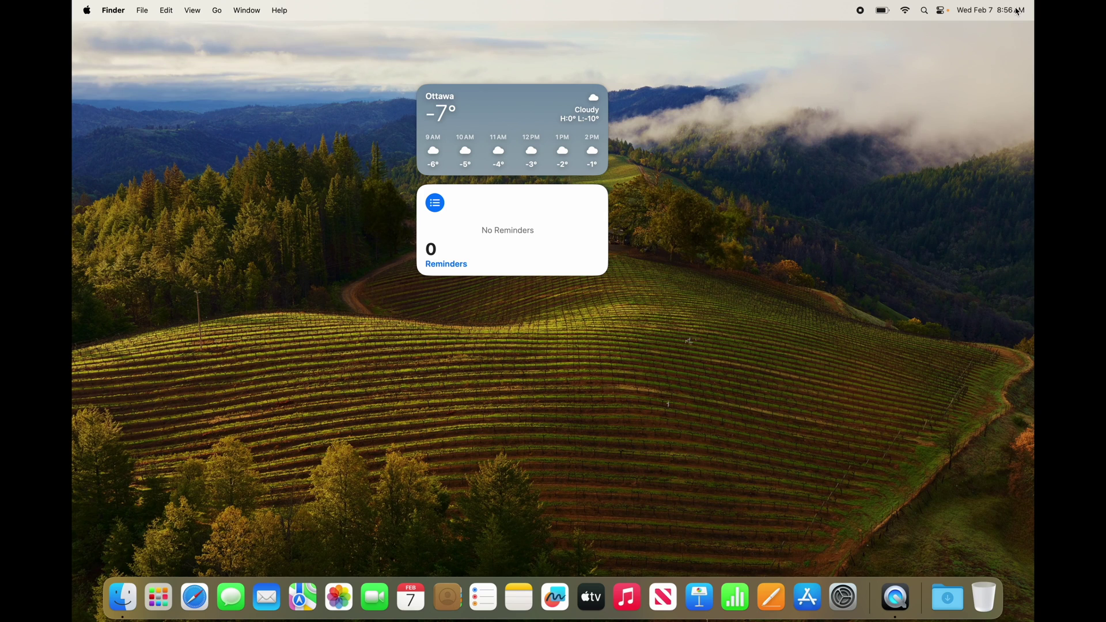
pyautogui.click(1018, 12)
pyautogui.moveTo(877, 474); pyautogui.dragTo(687, 115)
pyautogui.click(776, 202)
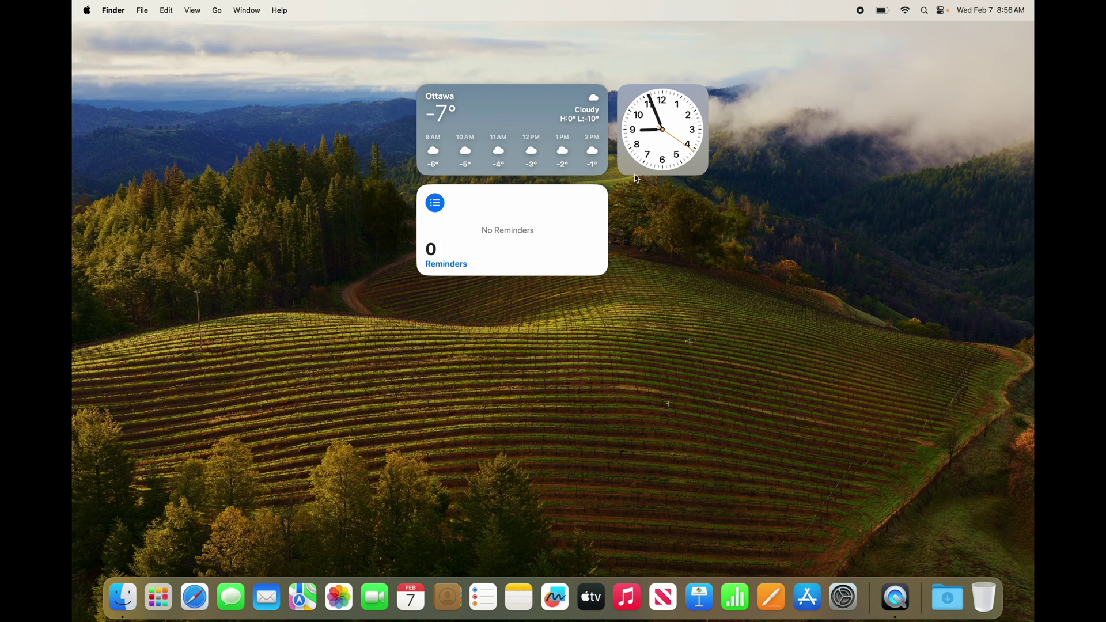
# Step: Line up the desktop widgets in a row along the desktop's upper edge, ordered Reminders, Weather, Clock
pyautogui.moveTo(638, 179); pyautogui.dragTo(727, 98)
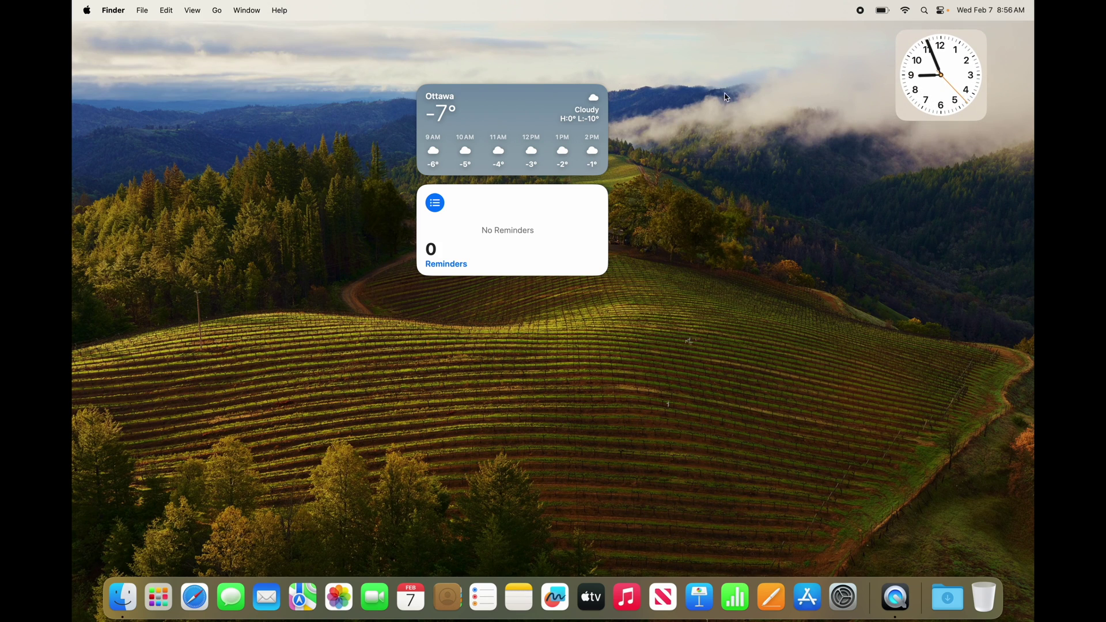
pyautogui.moveTo(540, 128); pyautogui.dragTo(779, 82)
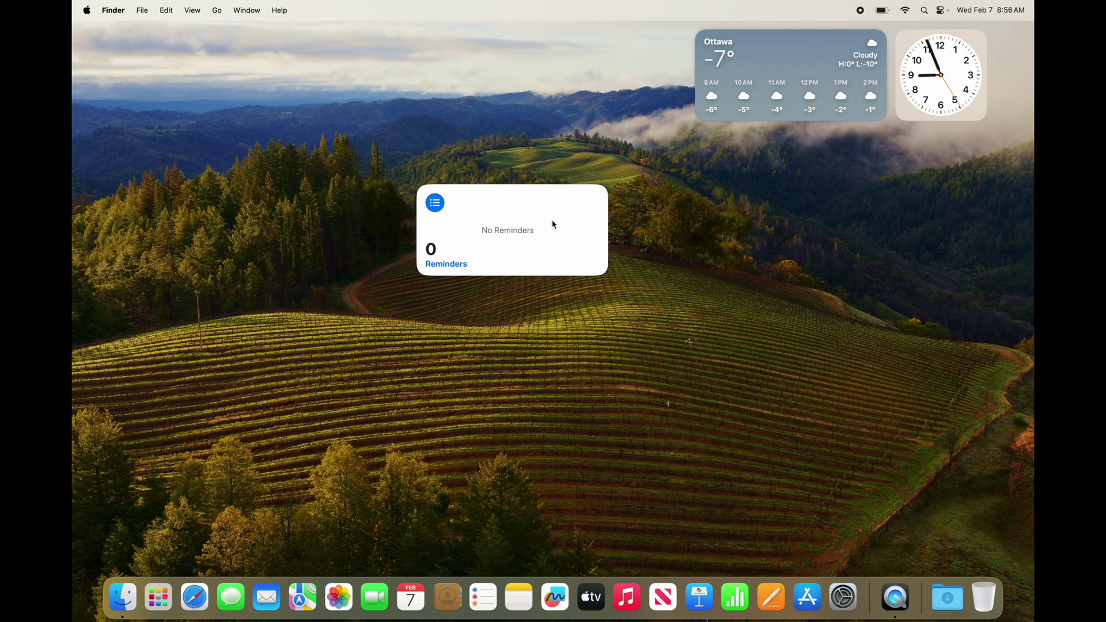
pyautogui.moveTo(550, 222); pyautogui.dragTo(599, 74)
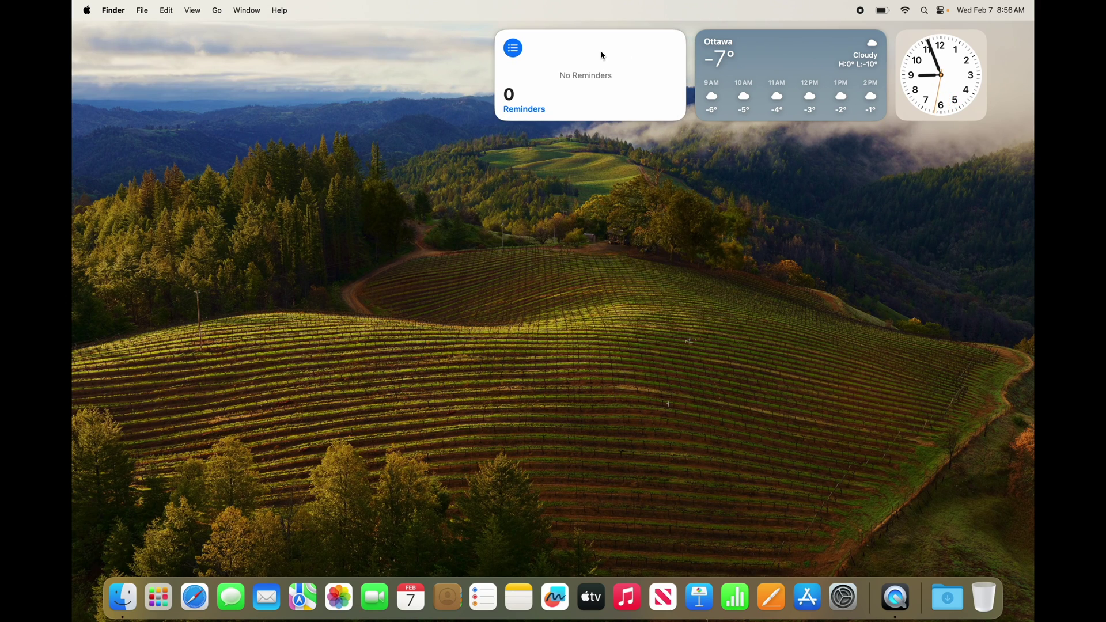
# Step: Move the widgets into a row across the middle of the desktop, ordered Clock, Reminders, Weather
pyautogui.moveTo(614, 69); pyautogui.dragTo(519, 296)
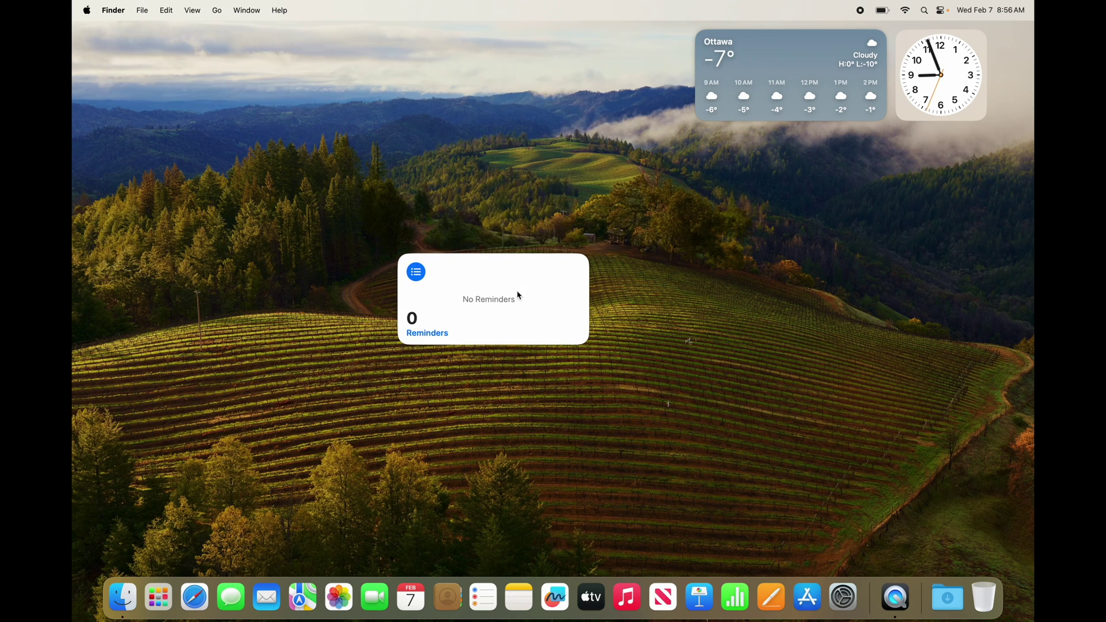
pyautogui.moveTo(752, 93); pyautogui.dragTo(697, 296)
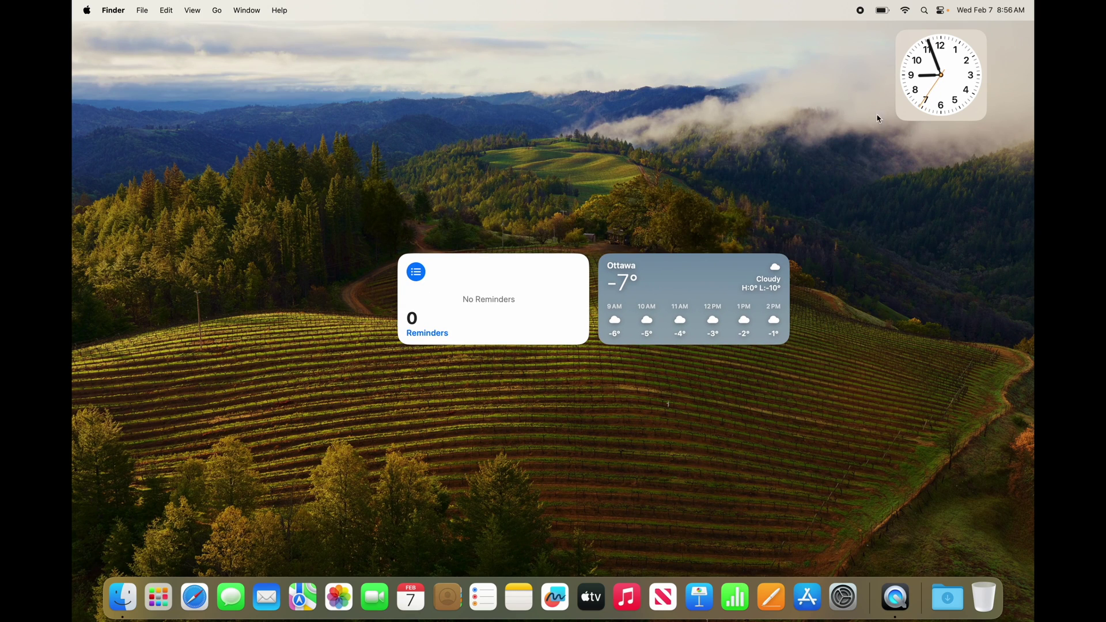
pyautogui.moveTo(931, 82); pyautogui.dragTo(333, 306)
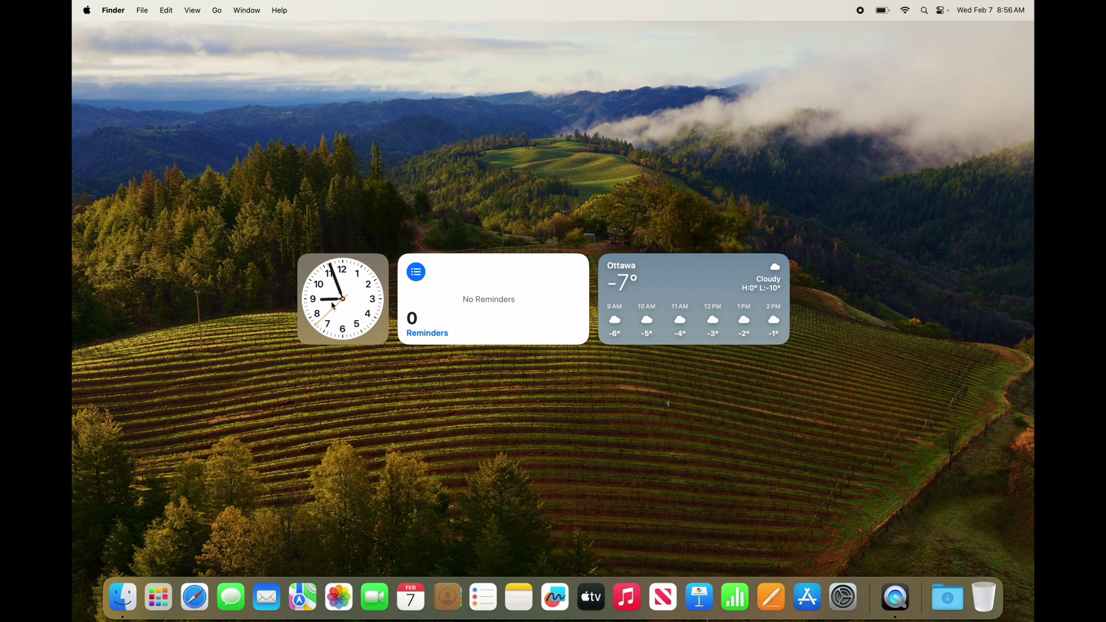
# Step: Open the Weather app from its desktop widget, allow it to use the current location and close its window
pyautogui.click(704, 282)
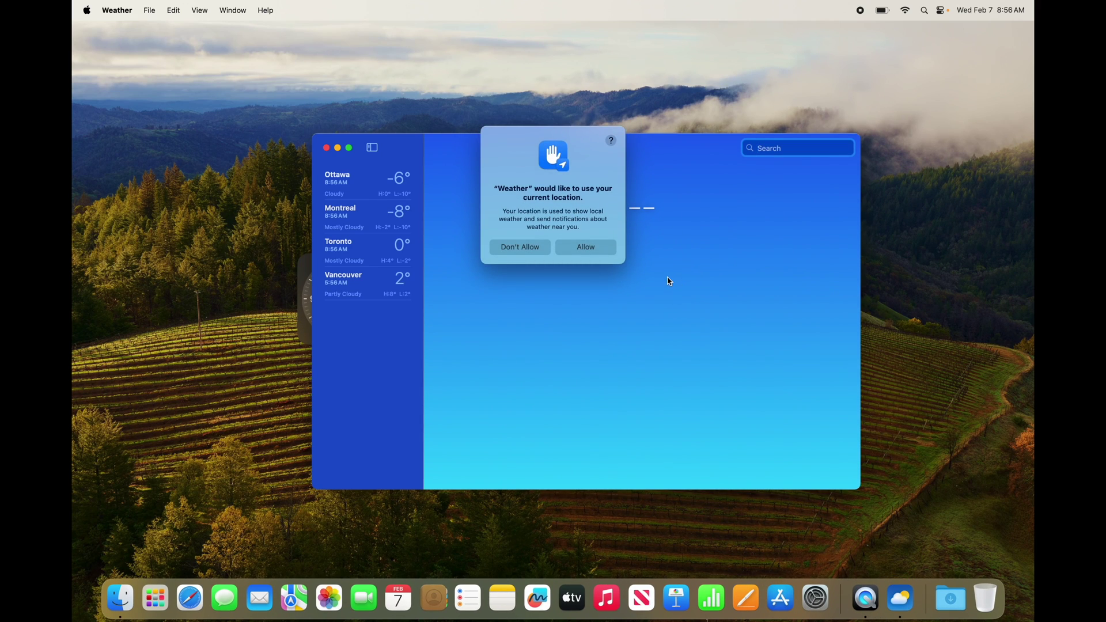
pyautogui.click(325, 148)
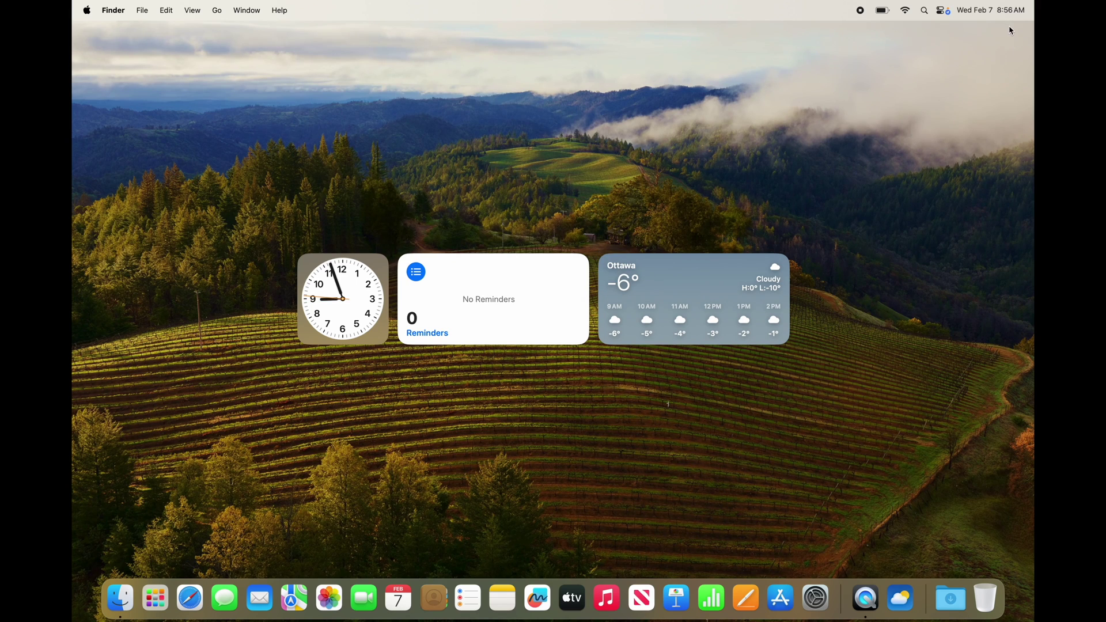
# Step: Remove the Weather, Reminders and Clock widgets from the desktop and close the widget gallery
pyautogui.click(997, 8)
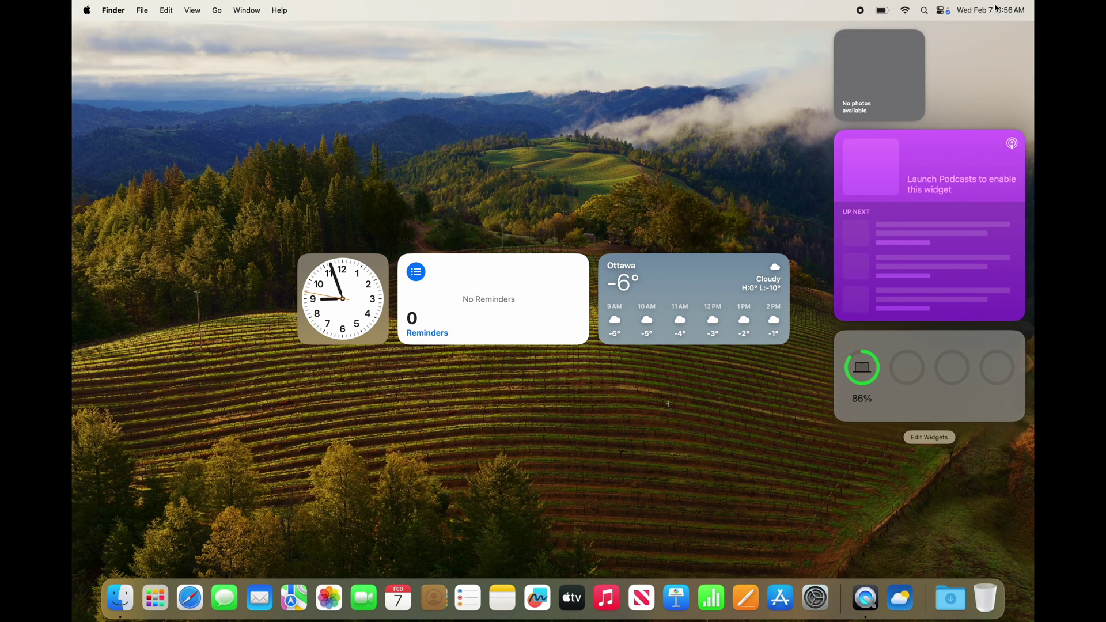
pyautogui.click(930, 438)
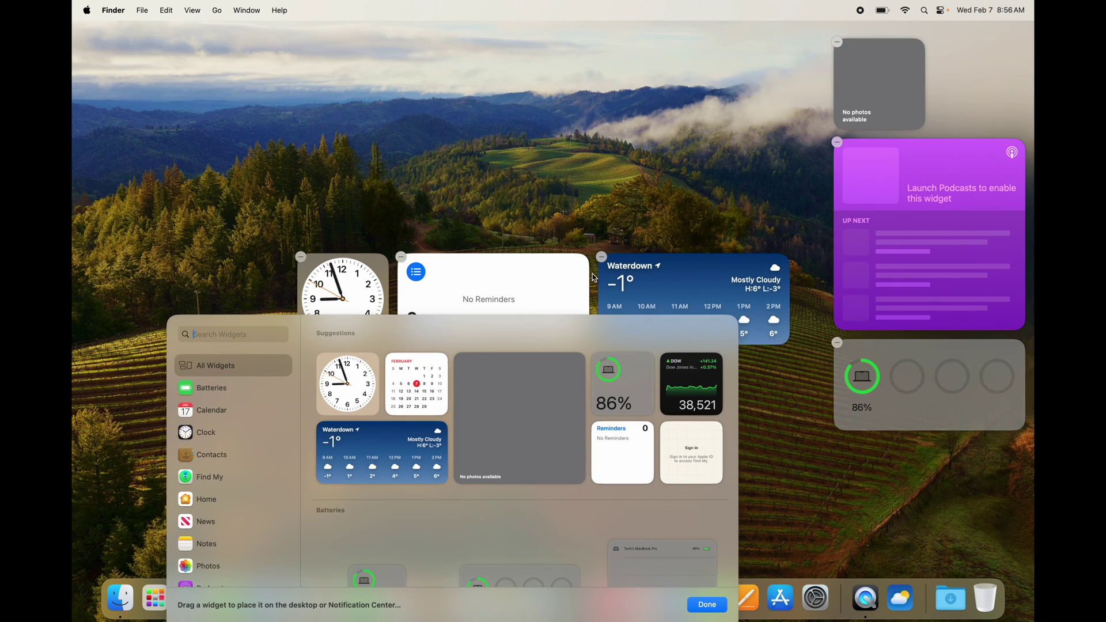
pyautogui.click(603, 258)
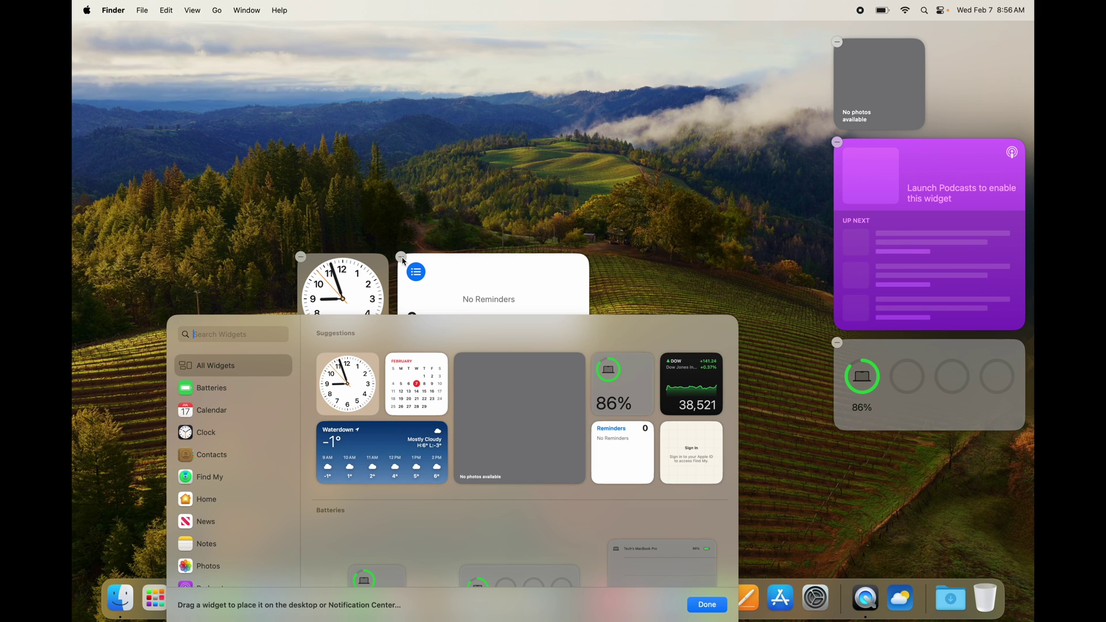
pyautogui.click(402, 257)
pyautogui.click(300, 257)
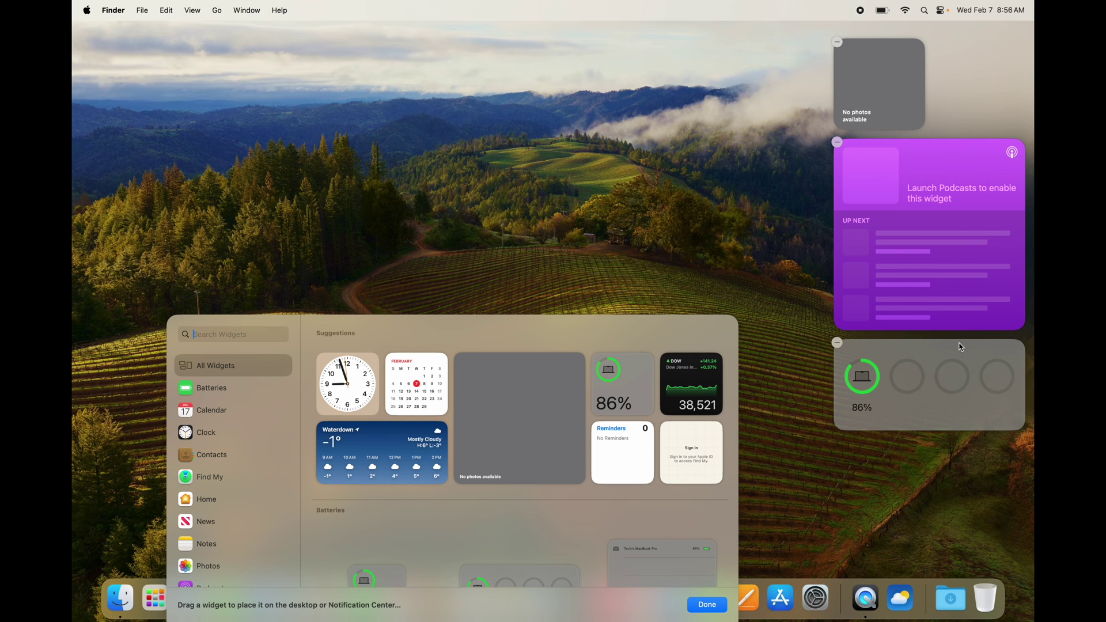
pyautogui.click(679, 156)
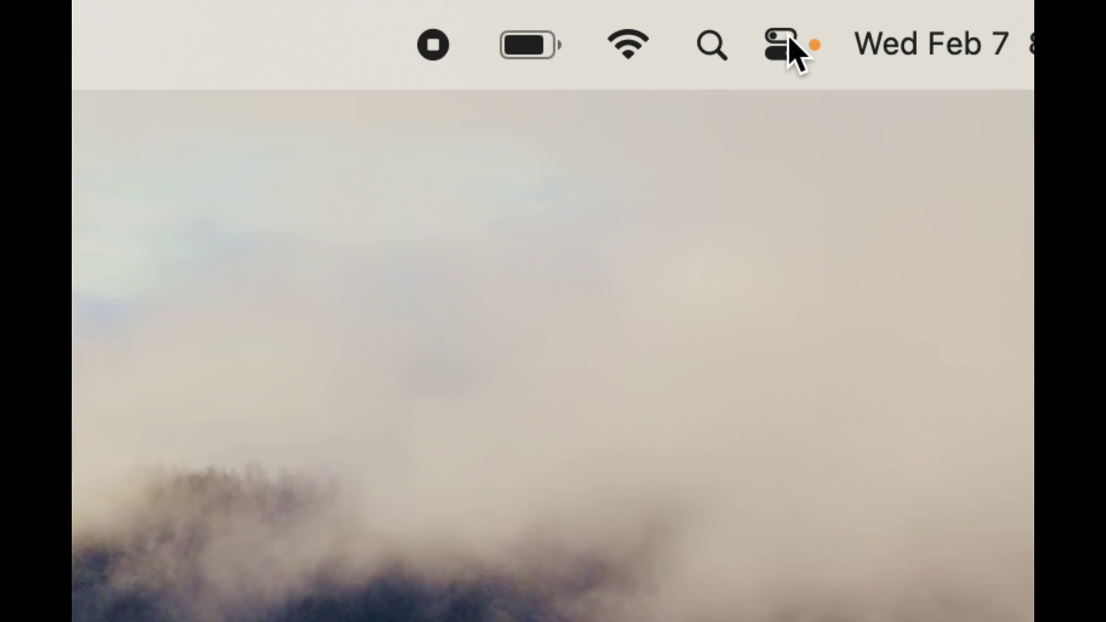
# Step: Open Control Center, examine its connectivity, Focus, display, sound and music controls, and close it
pyautogui.click(784, 45)
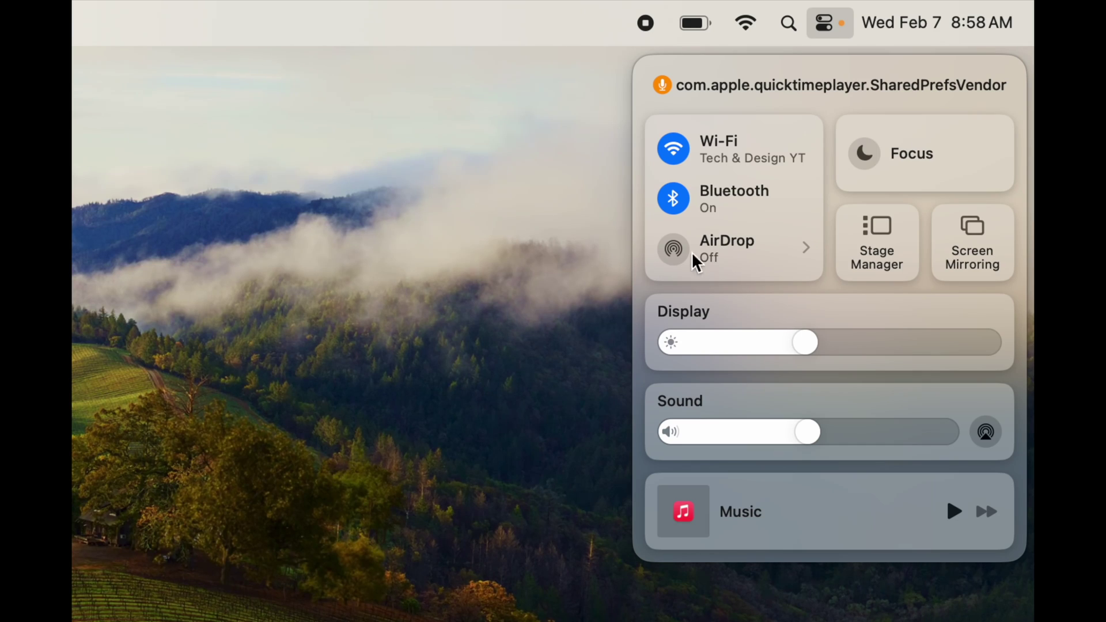
pyautogui.click(588, 260)
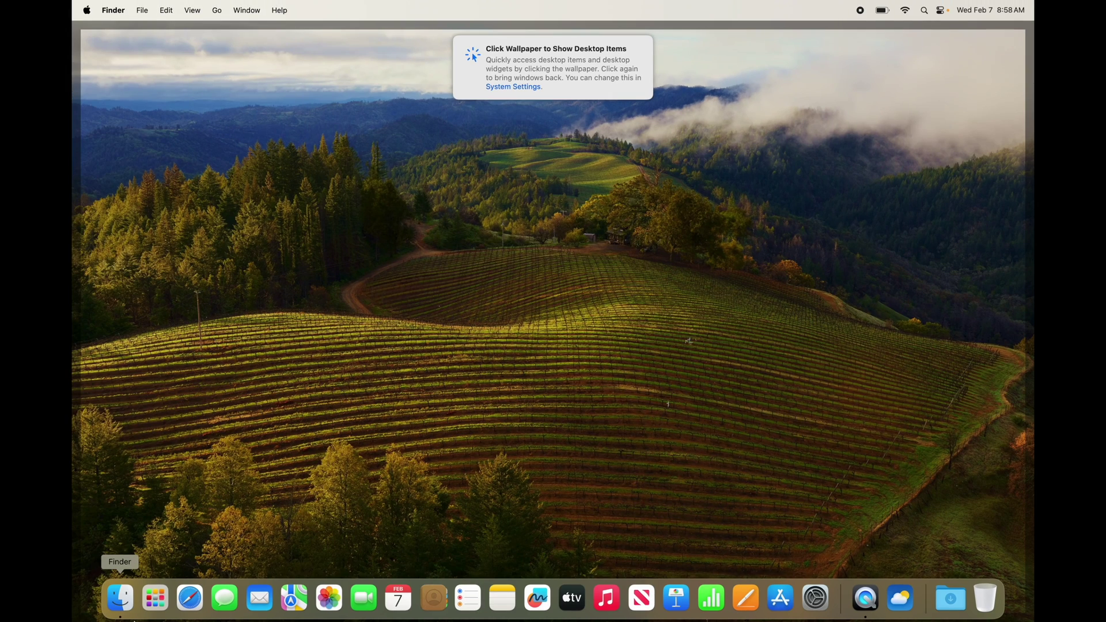
# Step: Open Finder, view the AirDrop location with its discovery setting, and close the window
pyautogui.click(118, 605)
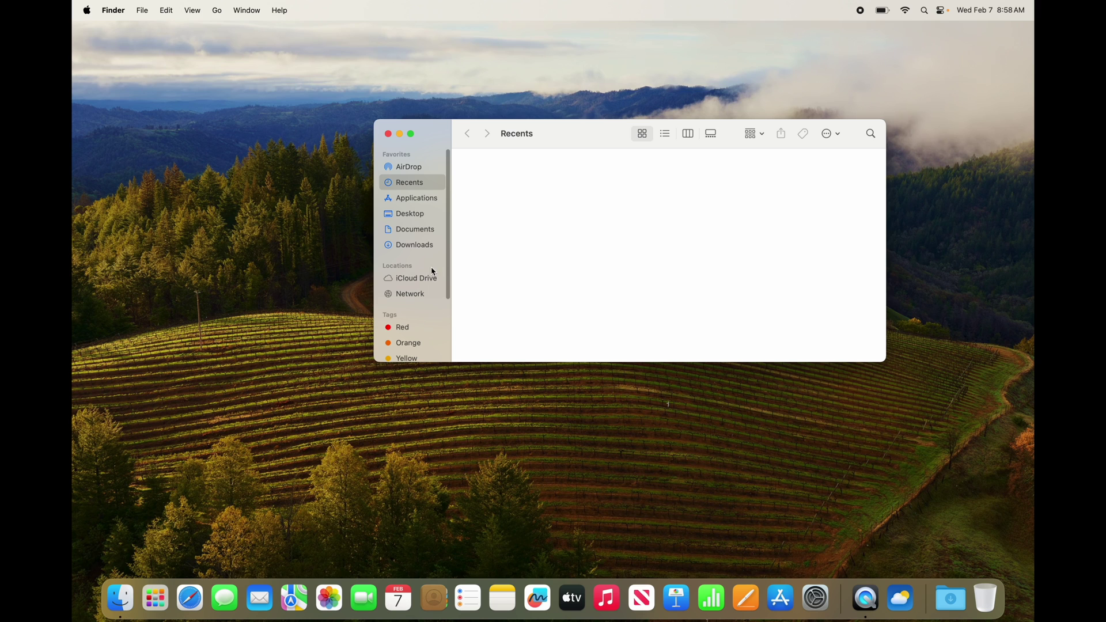
pyautogui.click(408, 168)
pyautogui.moveTo(548, 143); pyautogui.dragTo(411, 142)
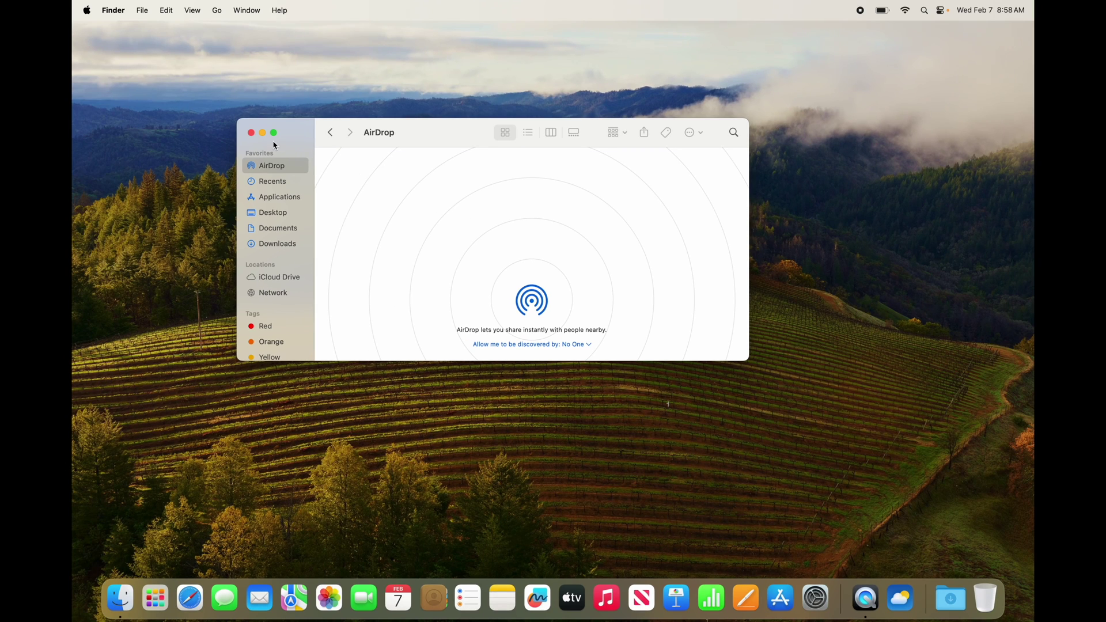
pyautogui.click(254, 133)
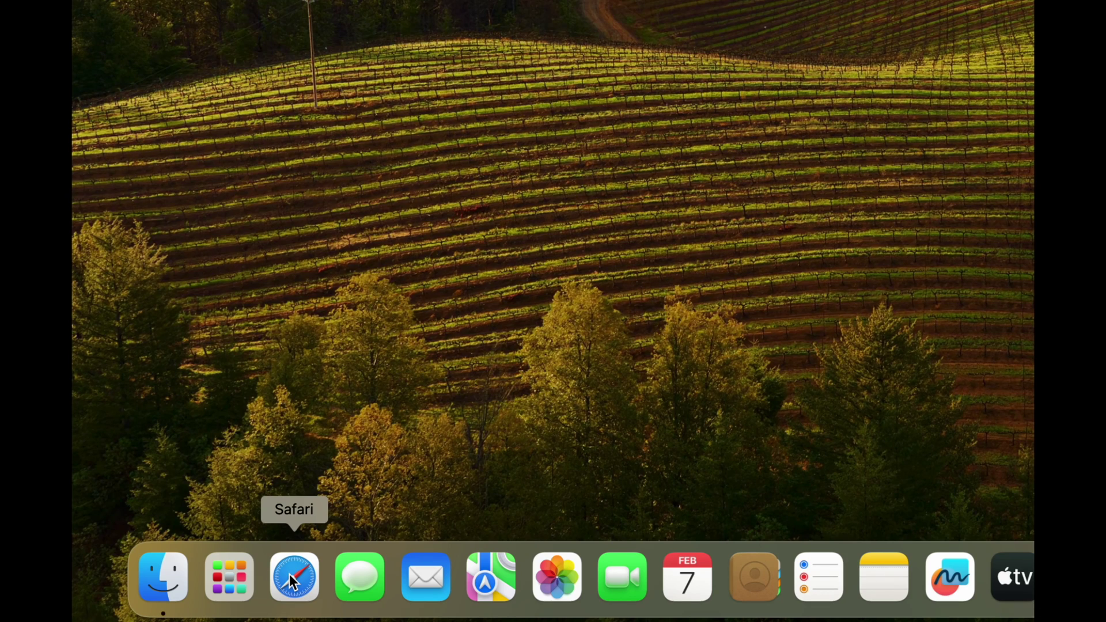
# Step: Start adding a Google account in Mail up to the sign-in page, and close the sign-in window
pyautogui.click(419, 583)
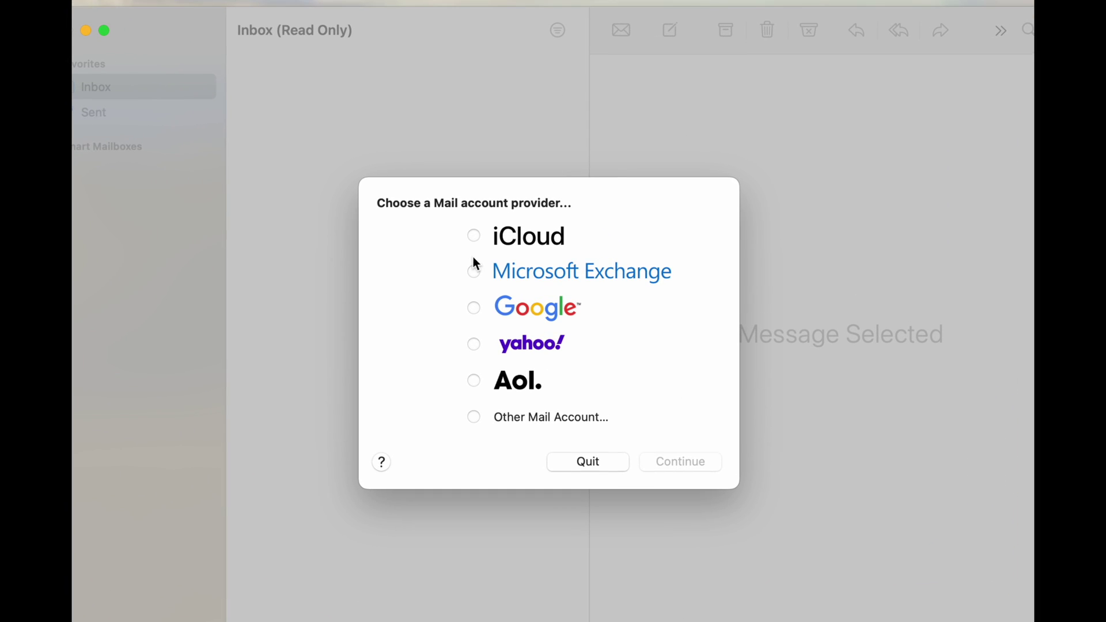
pyautogui.click(475, 309)
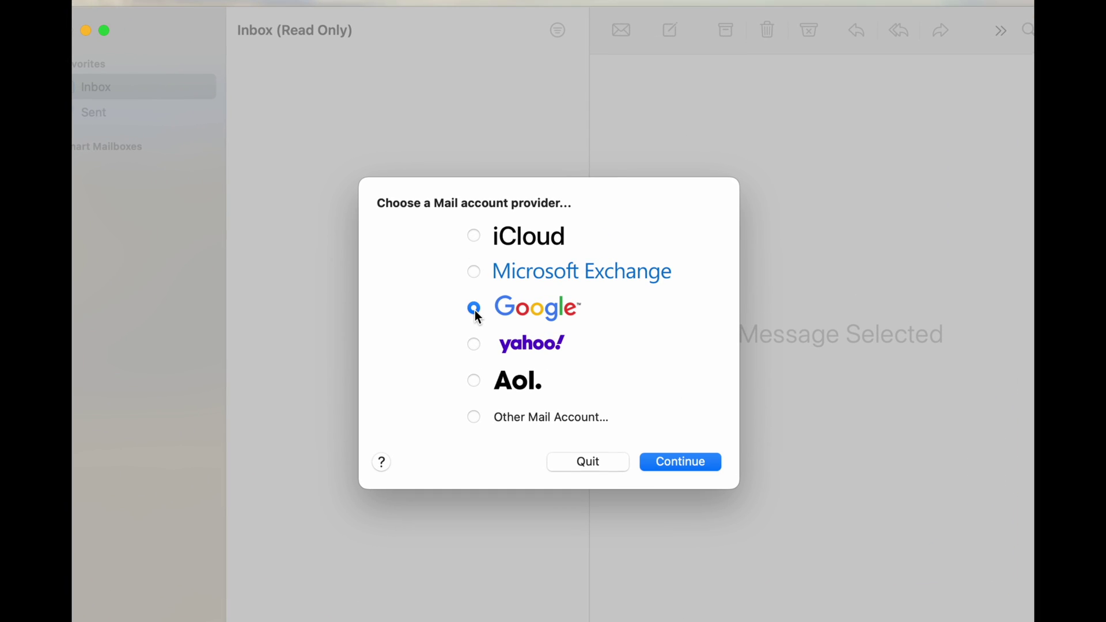
pyautogui.click(687, 463)
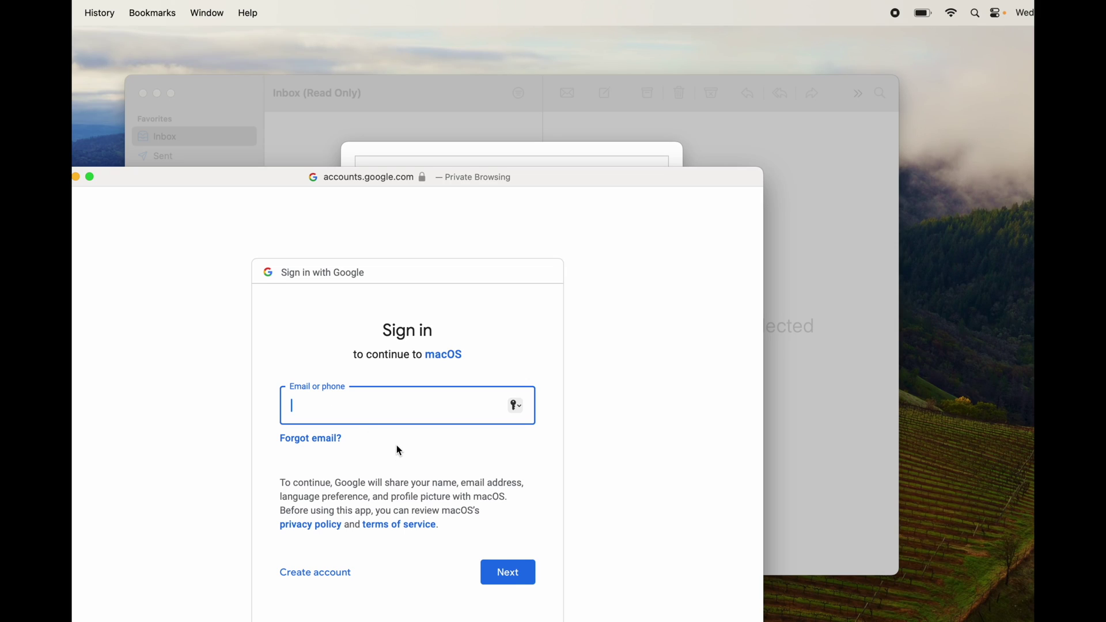
pyautogui.moveTo(205, 177); pyautogui.dragTo(354, 144)
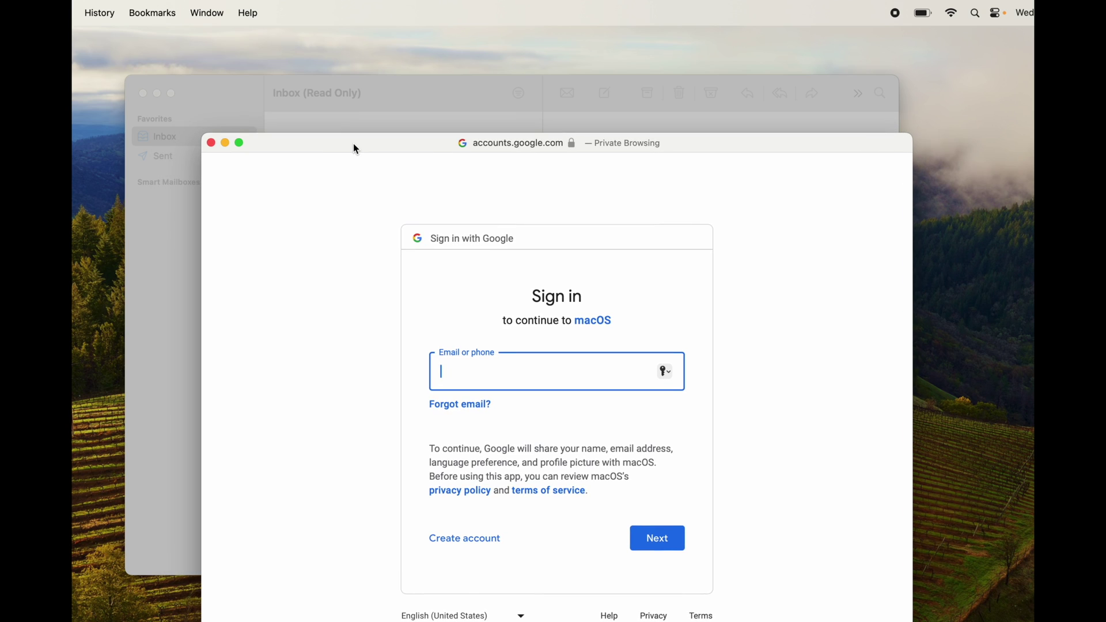
pyautogui.click(212, 142)
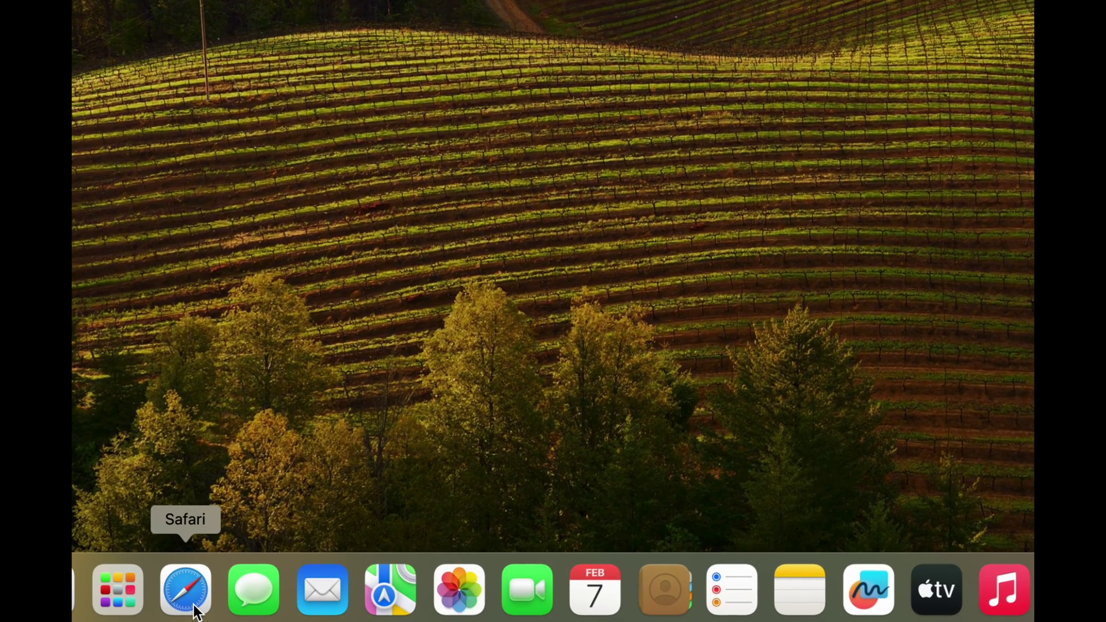
# Step: Open Safari and search the web for "google chrome"
pyautogui.click(193, 609)
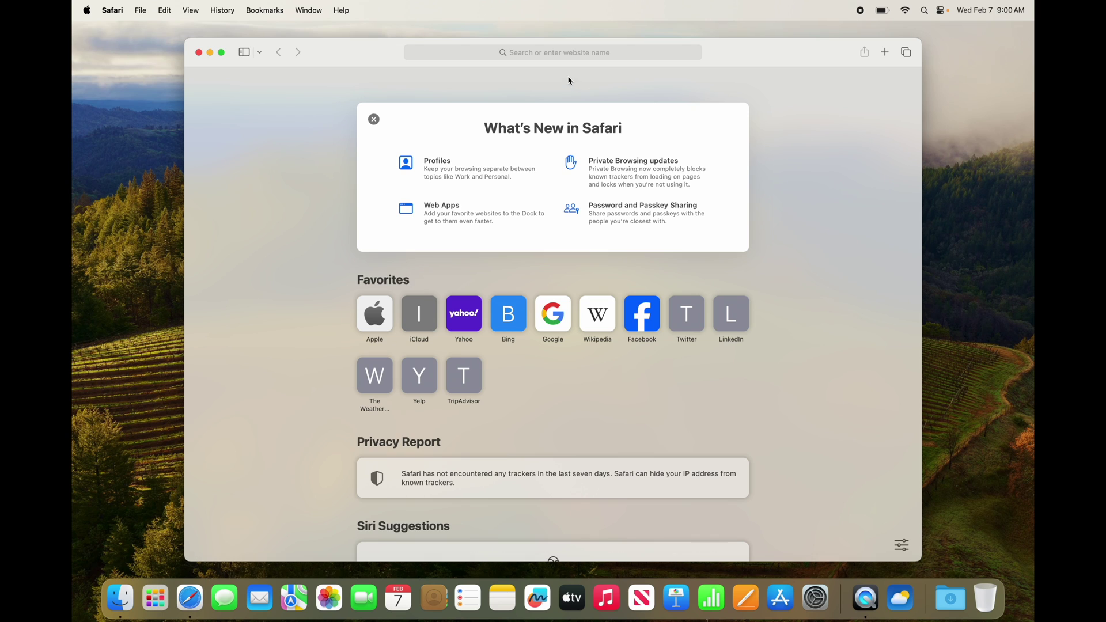
pyautogui.click(522, 55)
pyautogui.write('g')
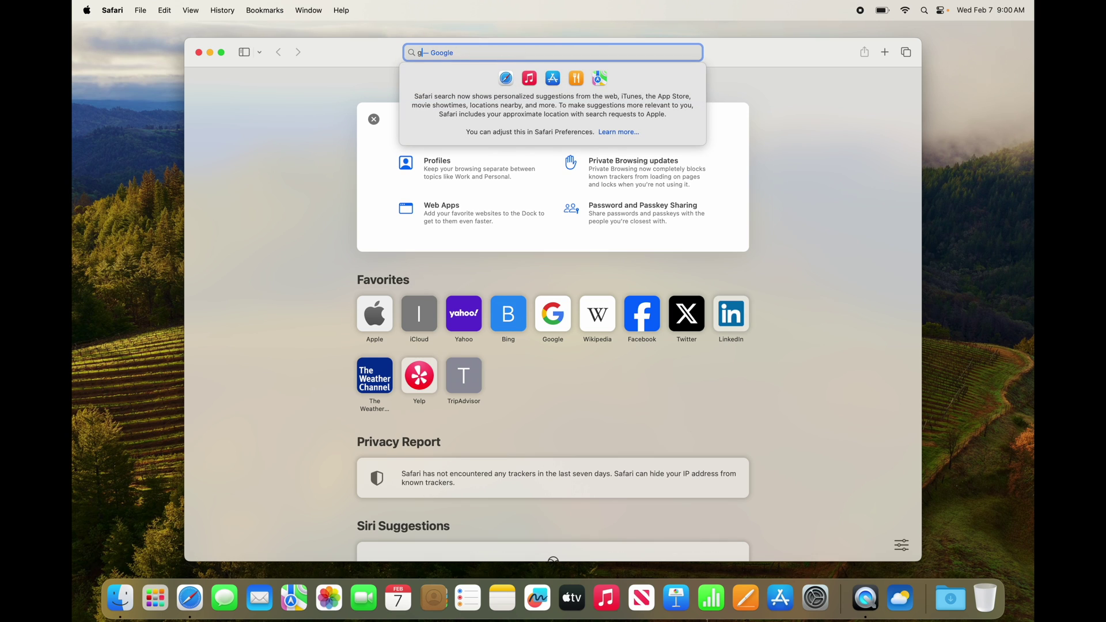
pyautogui.write('oogle crhom')
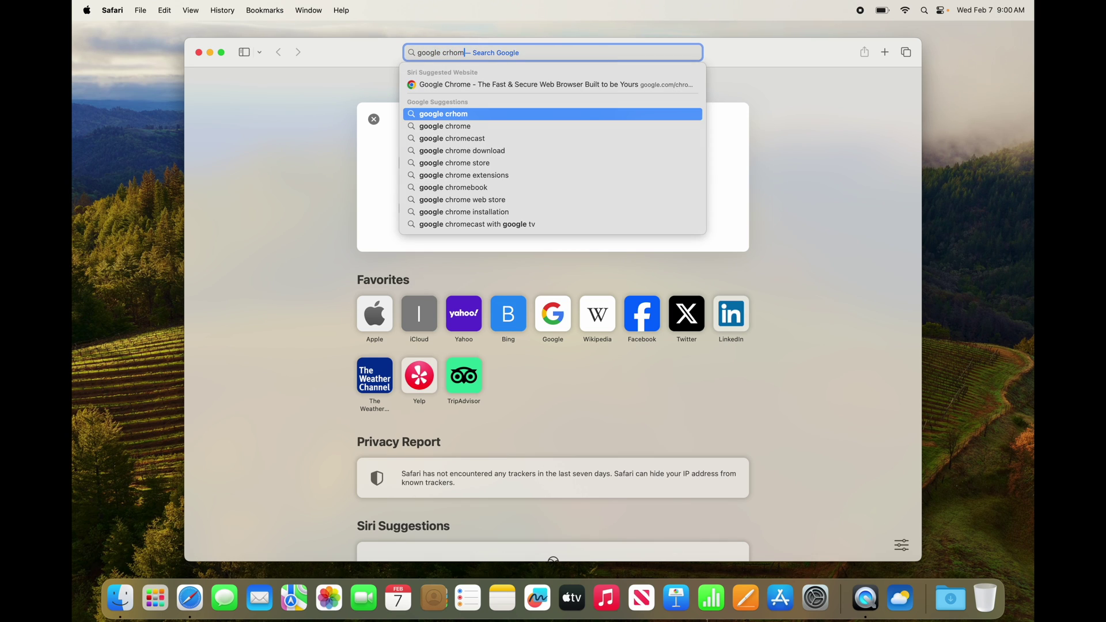
pyautogui.press('BackSpace')
pyautogui.press('BackSpace')
pyautogui.press('BackSpace')
pyautogui.press('BackSpace')
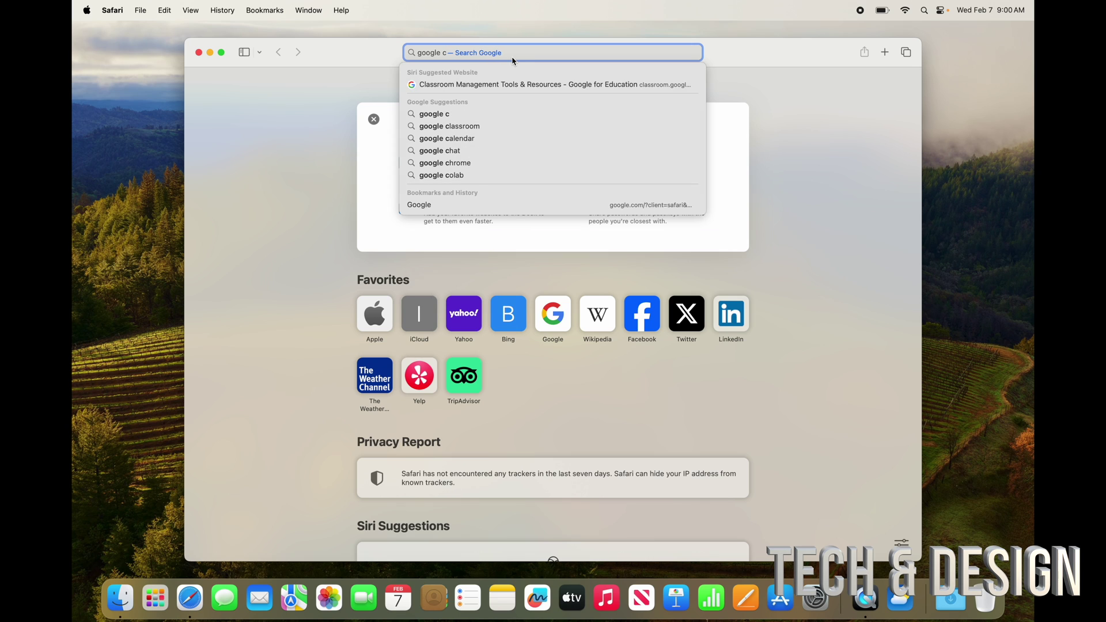
pyautogui.write('hrome')
pyautogui.press('Return')
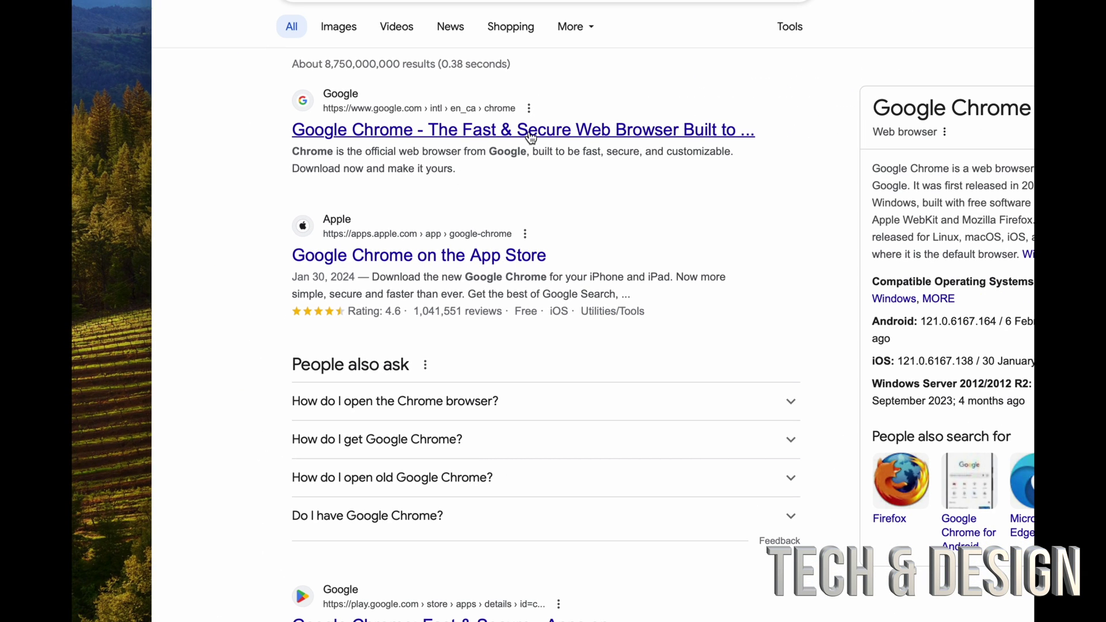
# Step: Open the official Google Chrome page from the results, inspect its full web address, and return to the search results
pyautogui.click(530, 136)
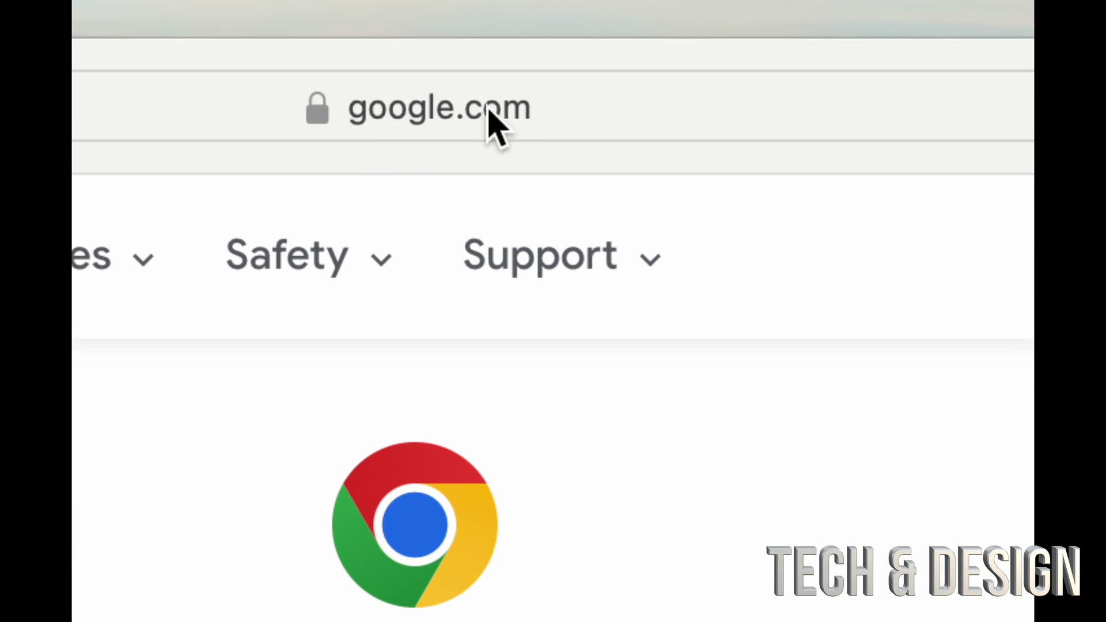
pyautogui.click(518, 109)
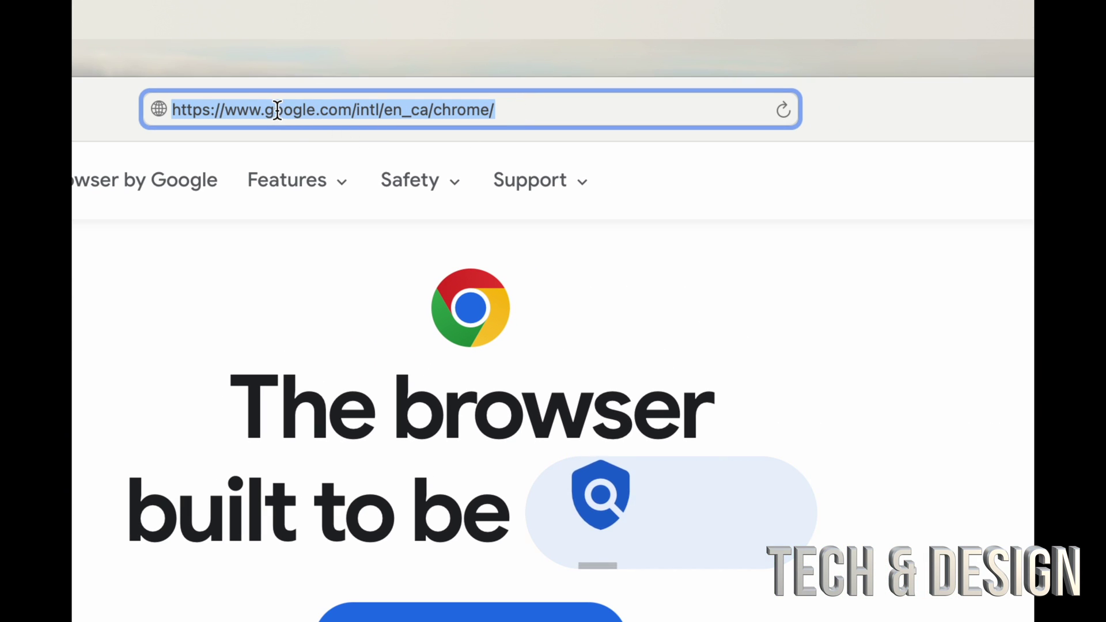
pyautogui.click(512, 186)
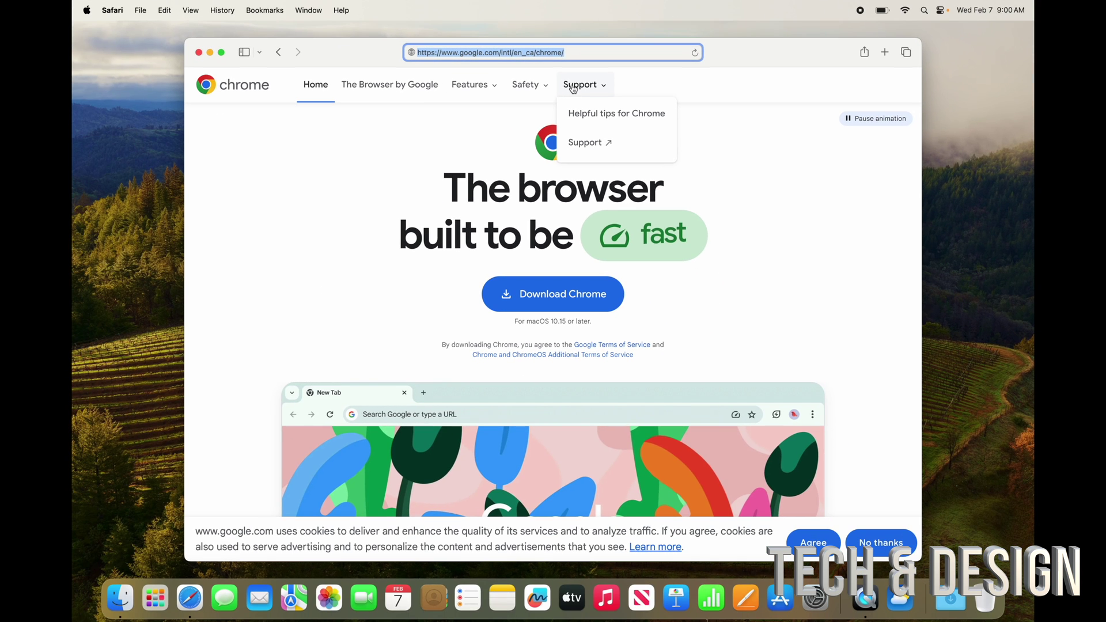
pyautogui.click(782, 207)
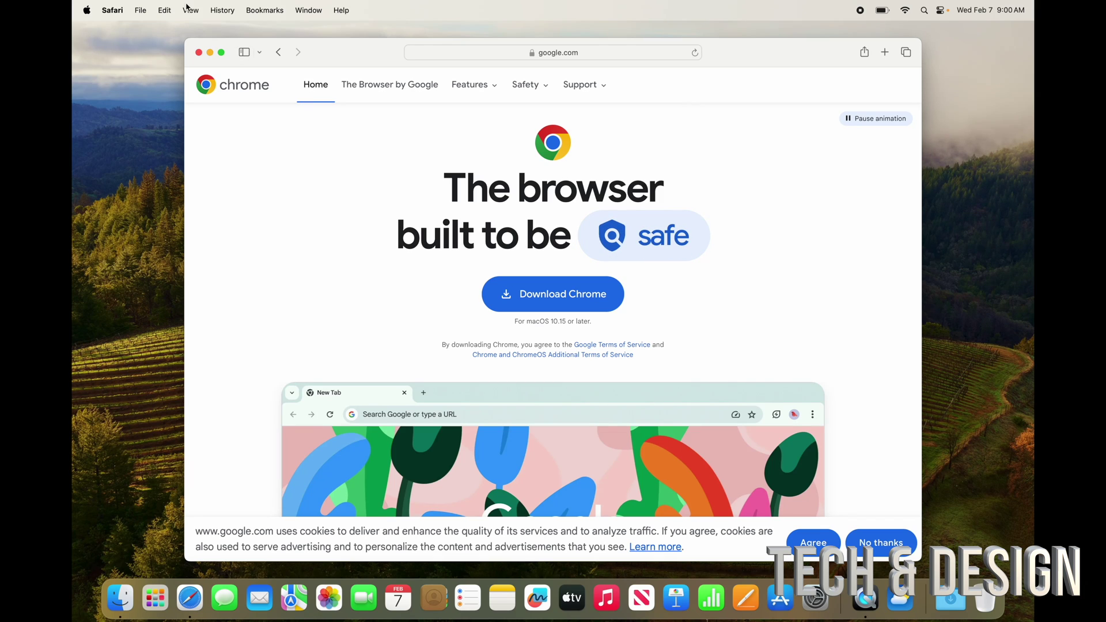
pyautogui.click(279, 53)
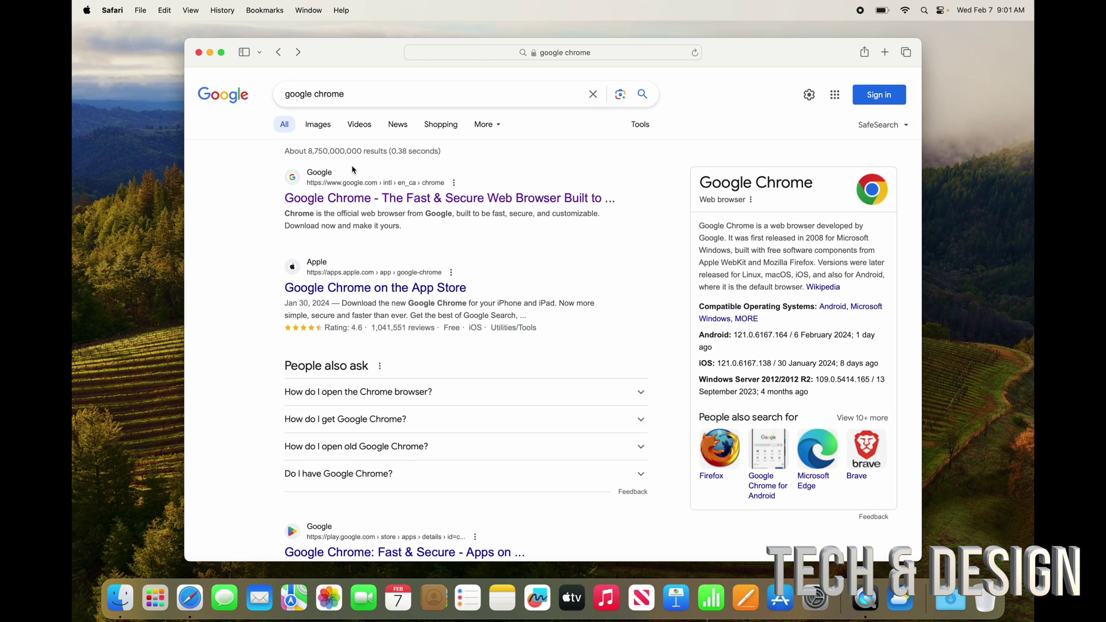
# Step: Reposition the Safari window on the desktop and hide it
pyautogui.moveTo(373, 54); pyautogui.dragTo(420, 106)
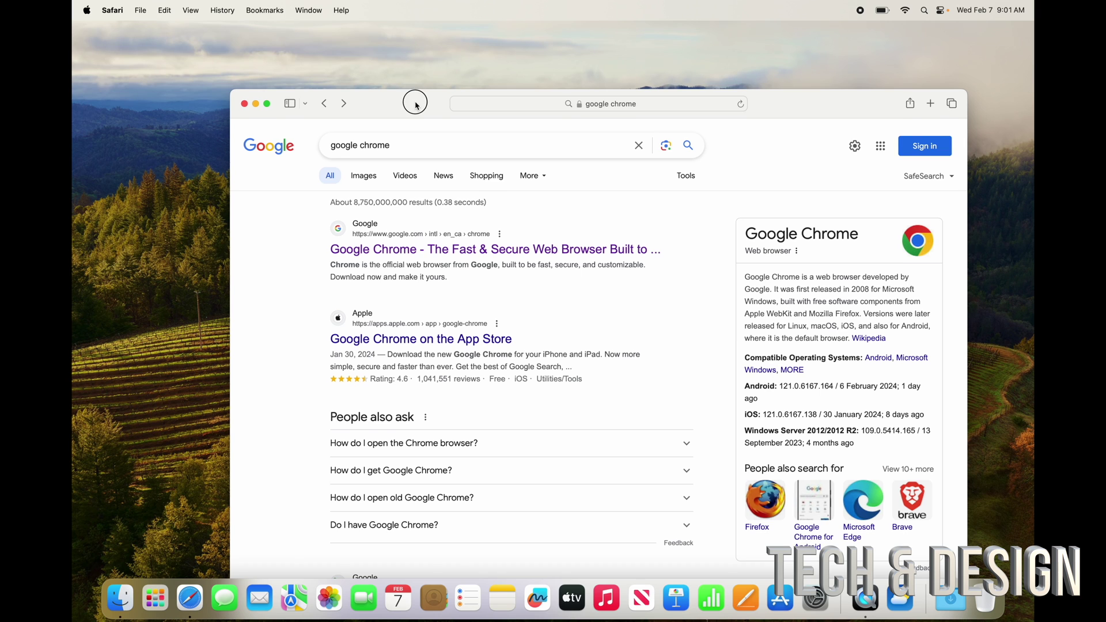
pyautogui.moveTo(415, 99); pyautogui.dragTo(325, 45)
pyautogui.click(381, 84)
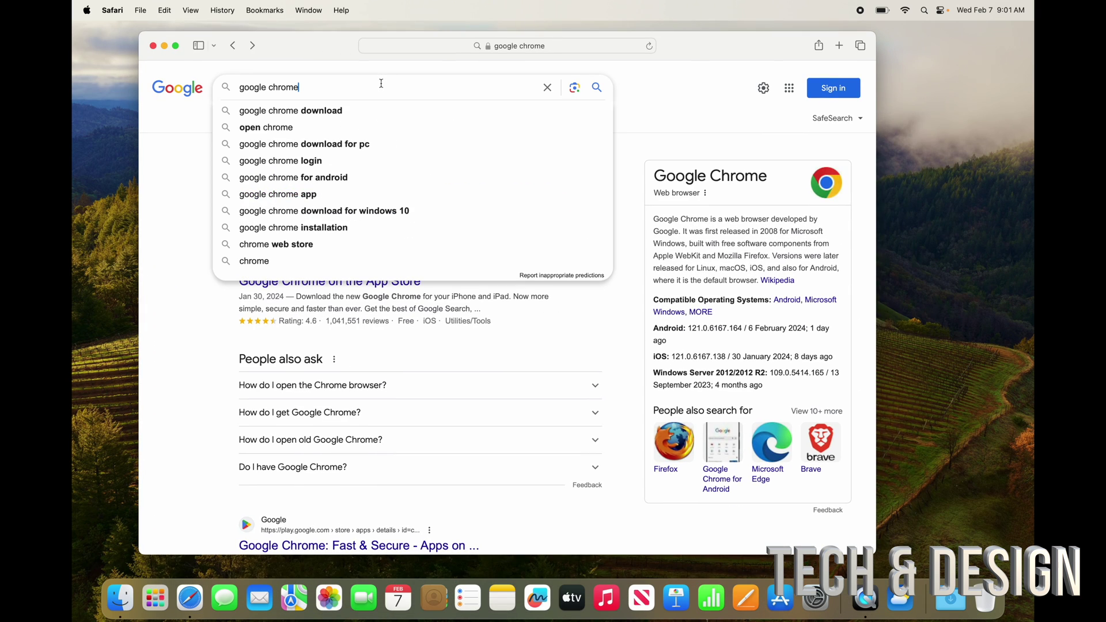
pyautogui.press('super+h')
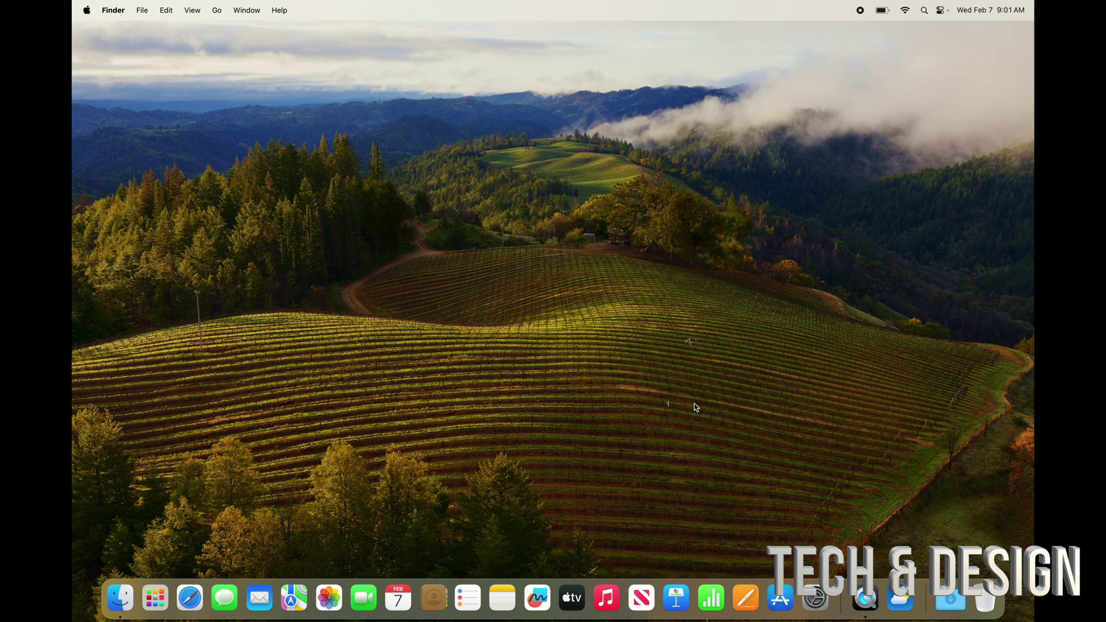
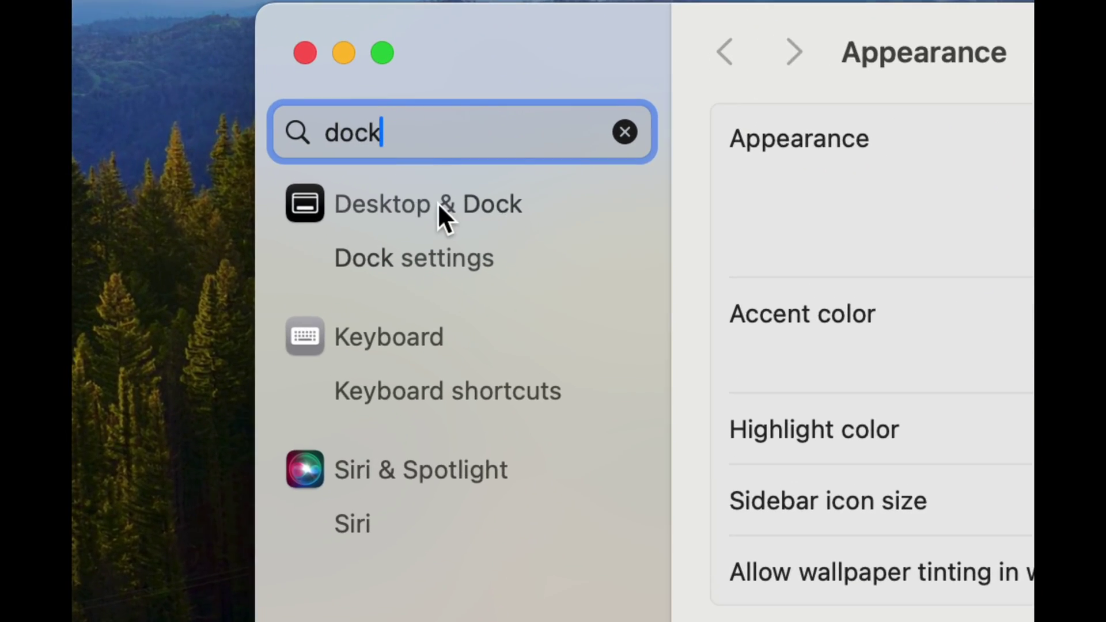
# Step: In the Desktop & Dock settings, set medium Dock size and magnification, turn on automatic hiding, and close the settings
pyautogui.click(439, 205)
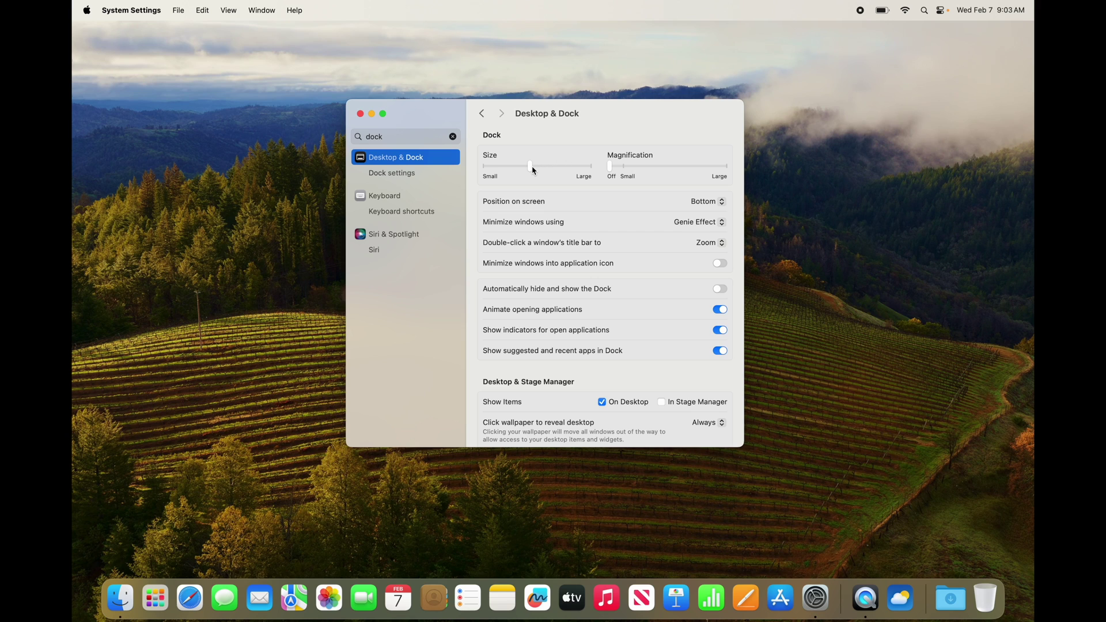
pyautogui.moveTo(534, 171)
pyautogui.mouseDown()
pyautogui.moveTo(593, 165)
pyautogui.moveTo(452, 173)
pyautogui.moveTo(540, 175)
pyautogui.mouseUp()
pyautogui.moveTo(612, 171); pyautogui.dragTo(630, 170)
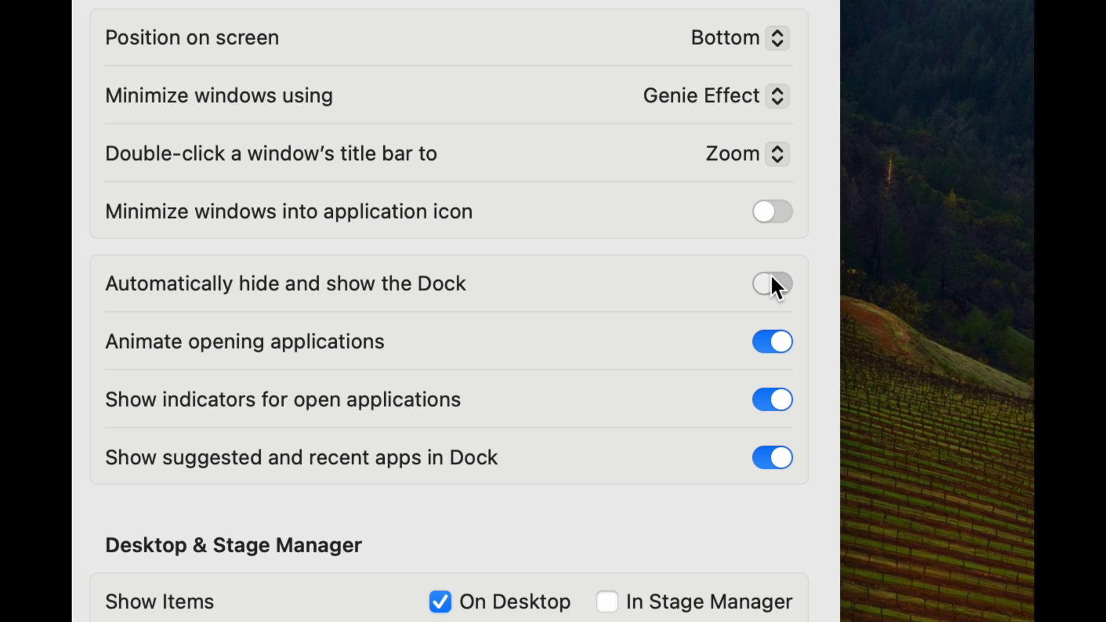
pyautogui.click(772, 282)
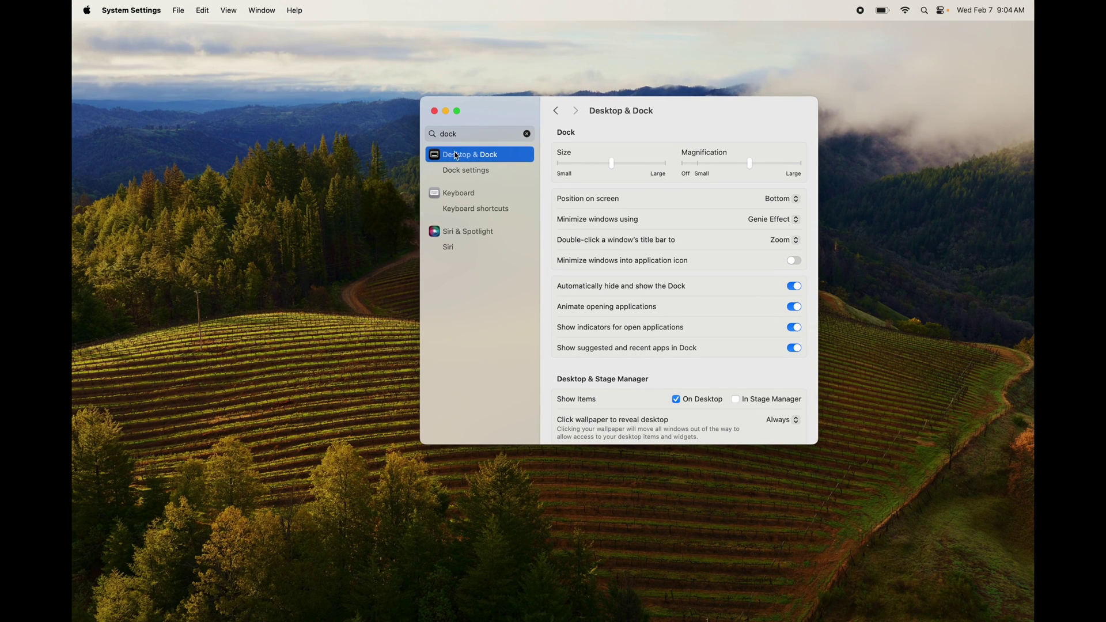
pyautogui.click(434, 111)
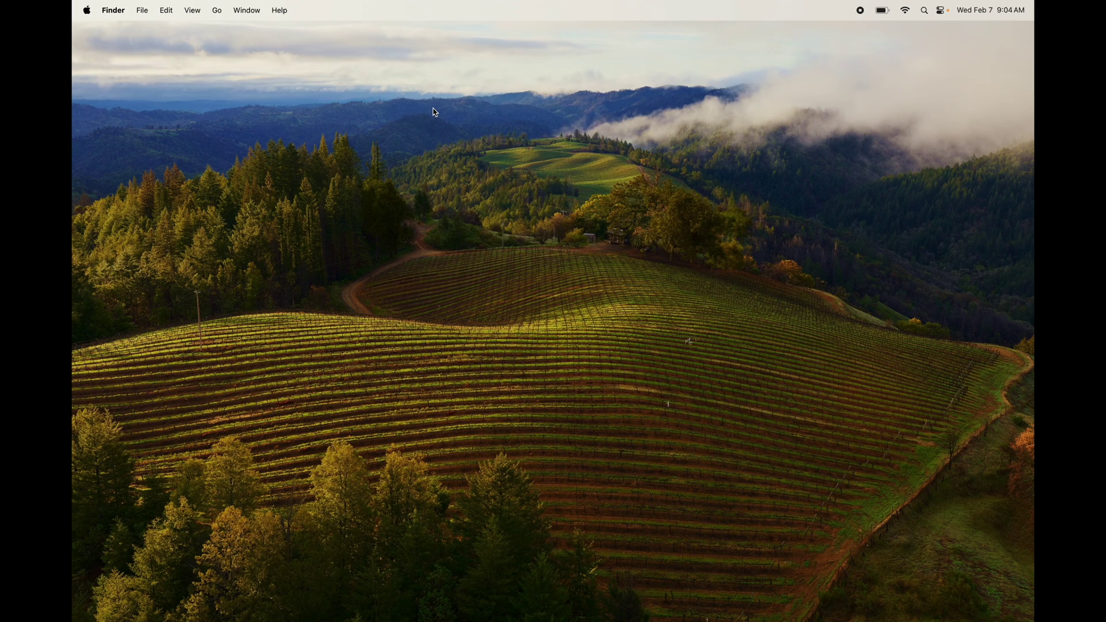
# Step: Reveal the hidden Dock and remove the News app from it
pyautogui.moveTo(646, 621)
pyautogui.moveTo(507, 618)
pyautogui.moveTo(605, 620)
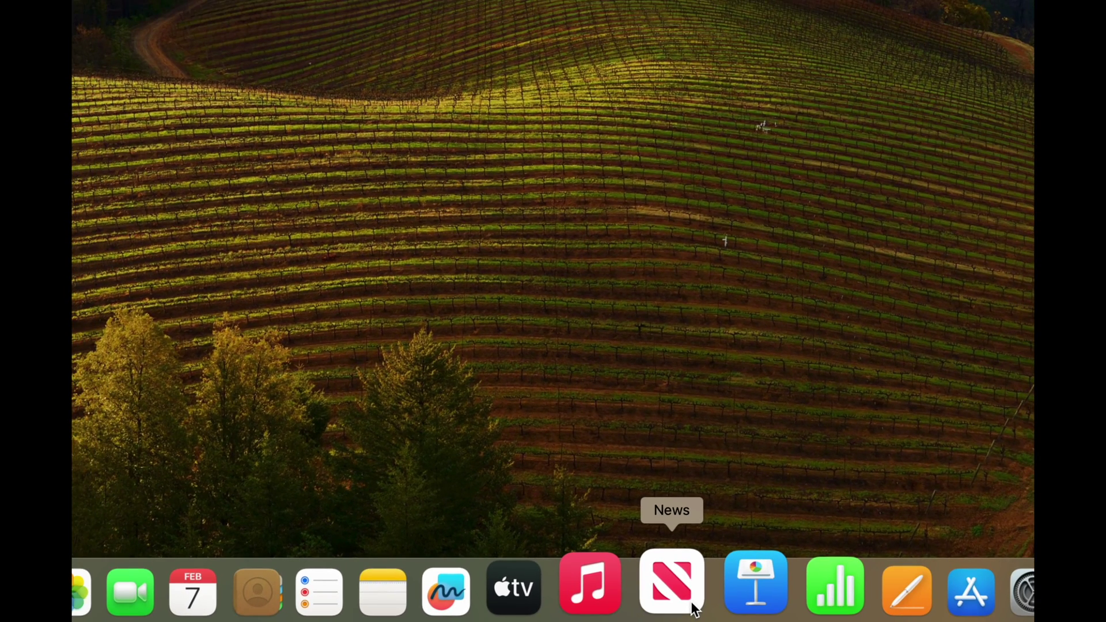
pyautogui.moveTo(695, 610); pyautogui.dragTo(655, 301)
# Step: Open the Applications folder in Finder, enlarge its window, and browse down to the Weather app
pyautogui.moveTo(647, 620)
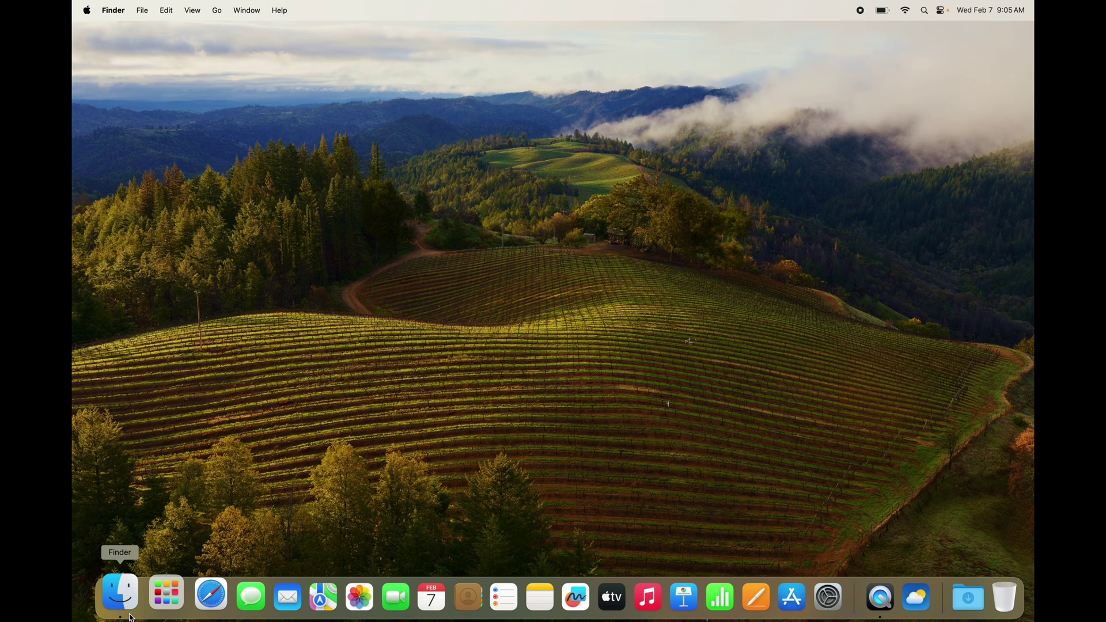
pyautogui.click(131, 618)
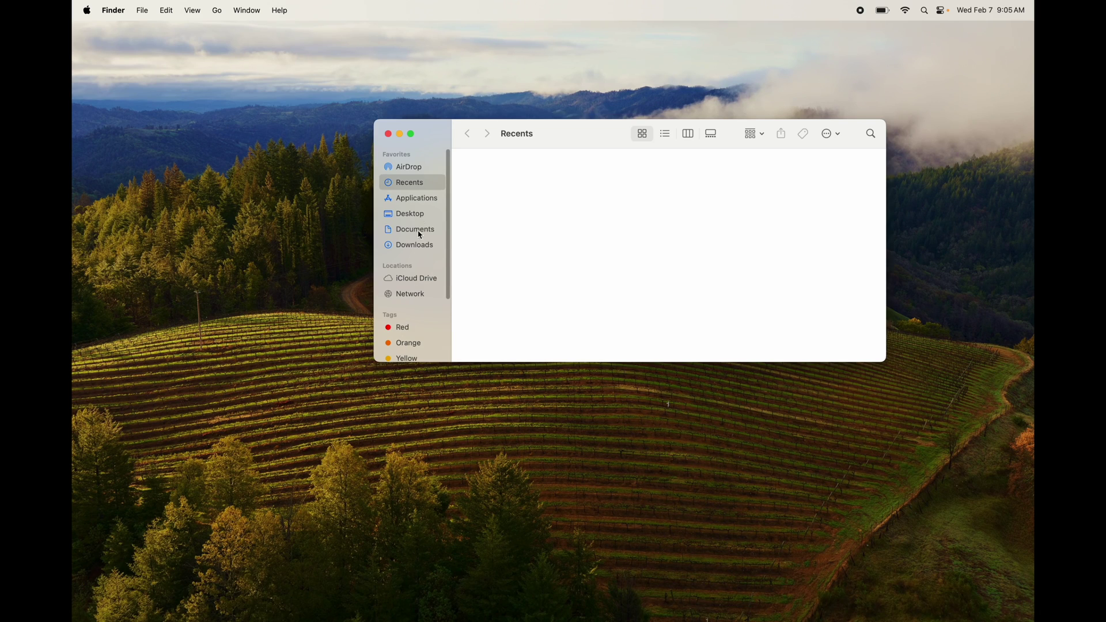
pyautogui.click(418, 199)
pyautogui.moveTo(571, 133); pyautogui.dragTo(497, 109)
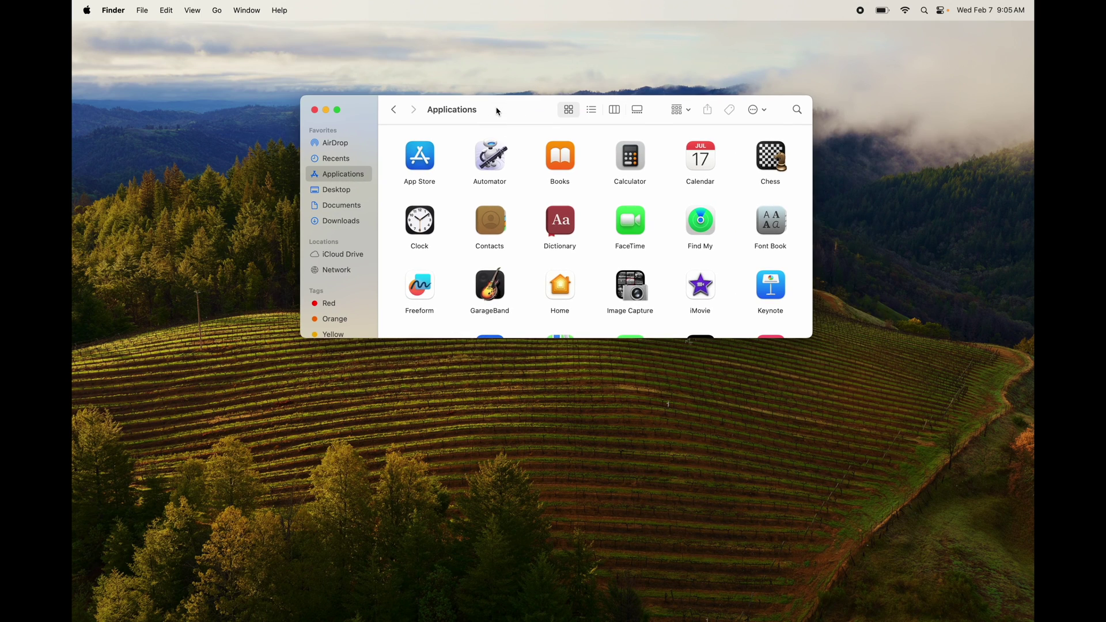
pyautogui.scroll(-5, 618, 196)
pyautogui.scroll(5, 619, 197)
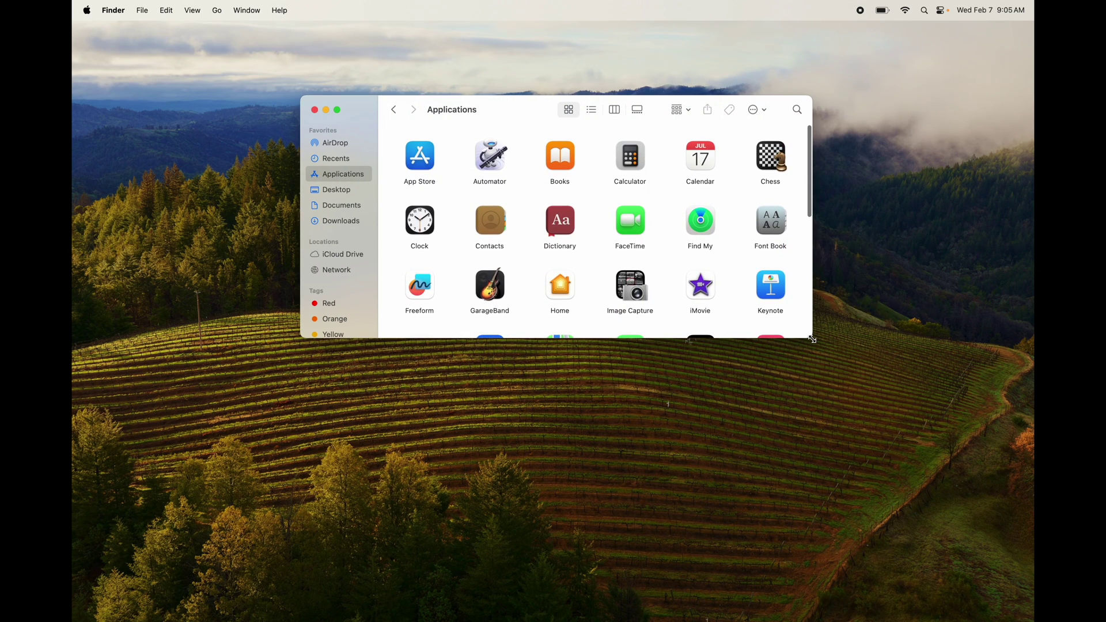
pyautogui.moveTo(812, 339); pyautogui.dragTo(983, 435)
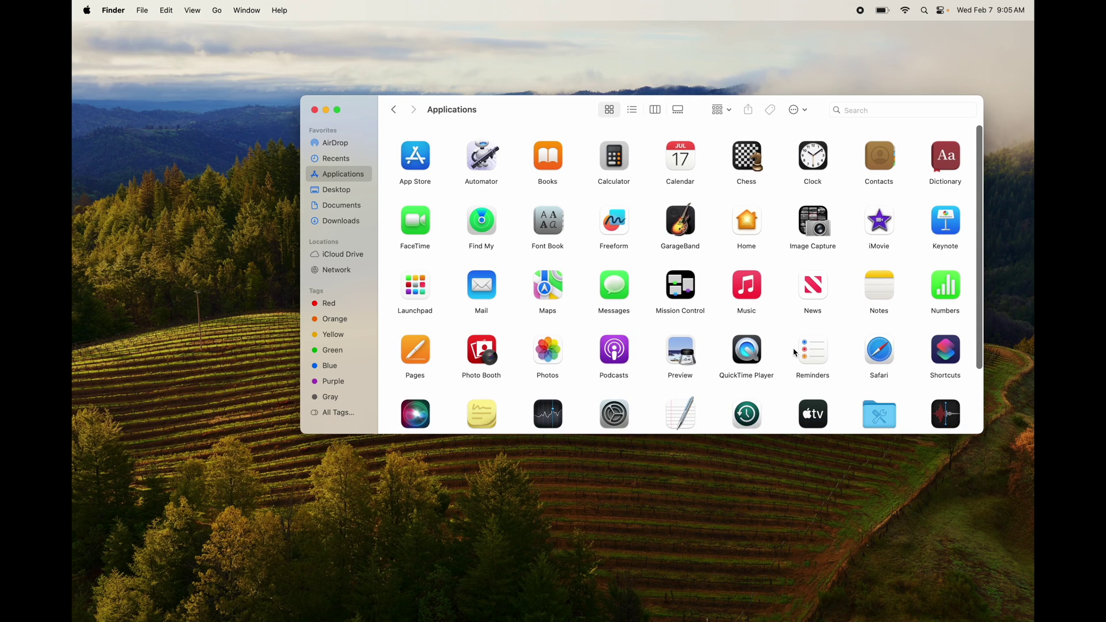
pyautogui.scroll(-3, 794, 353)
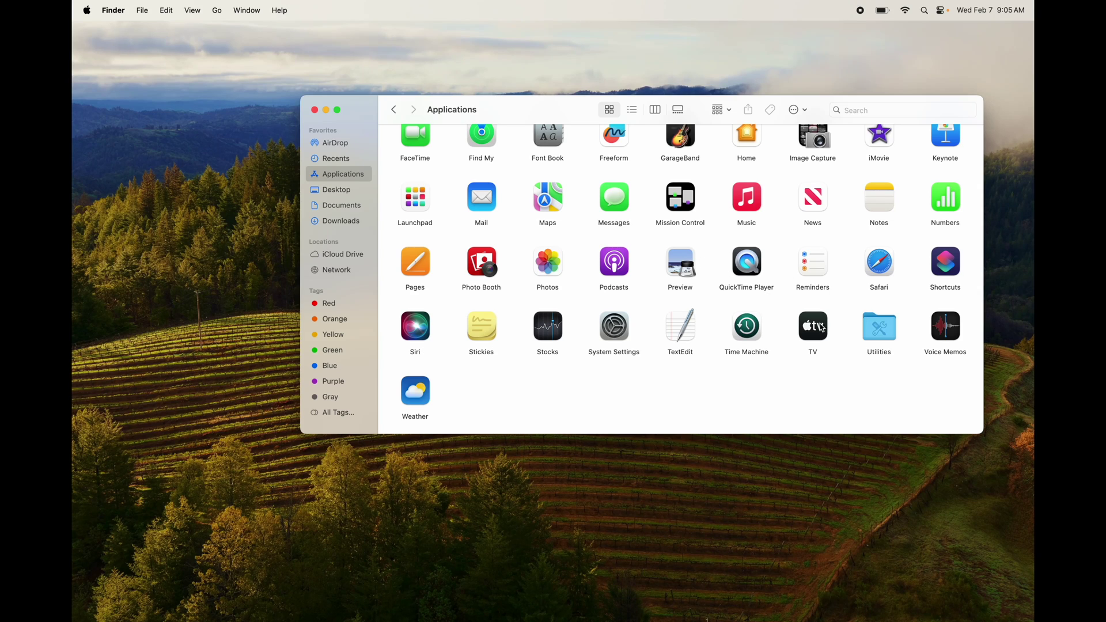
# Step: Add Weather and Voice Memos from Applications to the Dock between Freeform and TV, and close the Finder window
pyautogui.moveTo(415, 391); pyautogui.dragTo(570, 596)
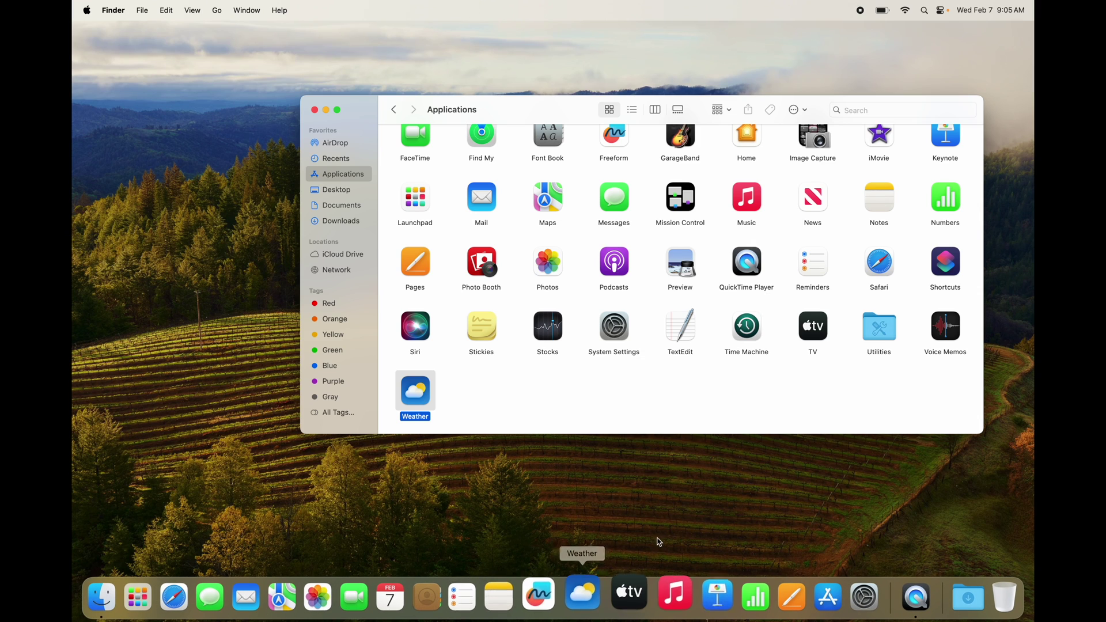
pyautogui.moveTo(948, 317); pyautogui.dragTo(608, 588)
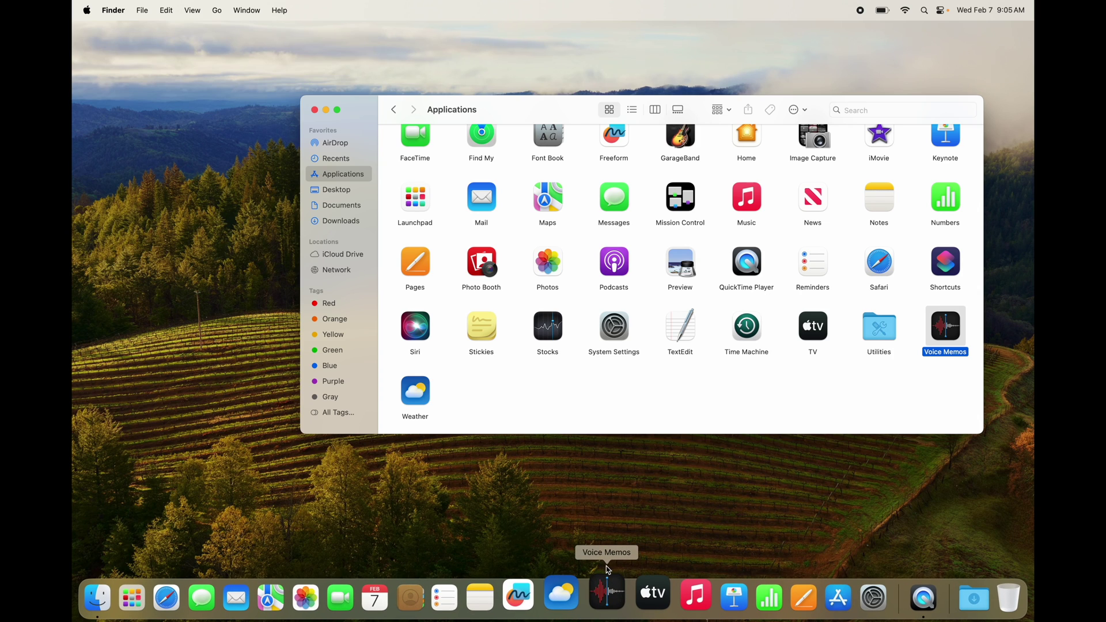
pyautogui.press('super+w')
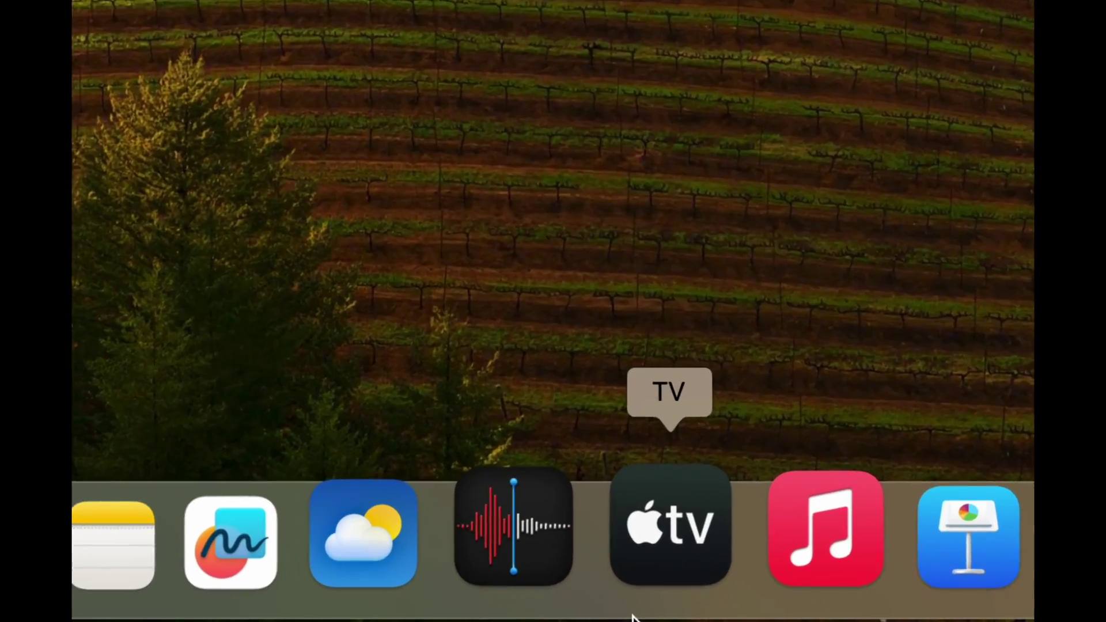
# Step: Remove the Voice Memos, Reminders and Freeform apps from the Dock
pyautogui.moveTo(520, 575); pyautogui.dragTo(295, 213)
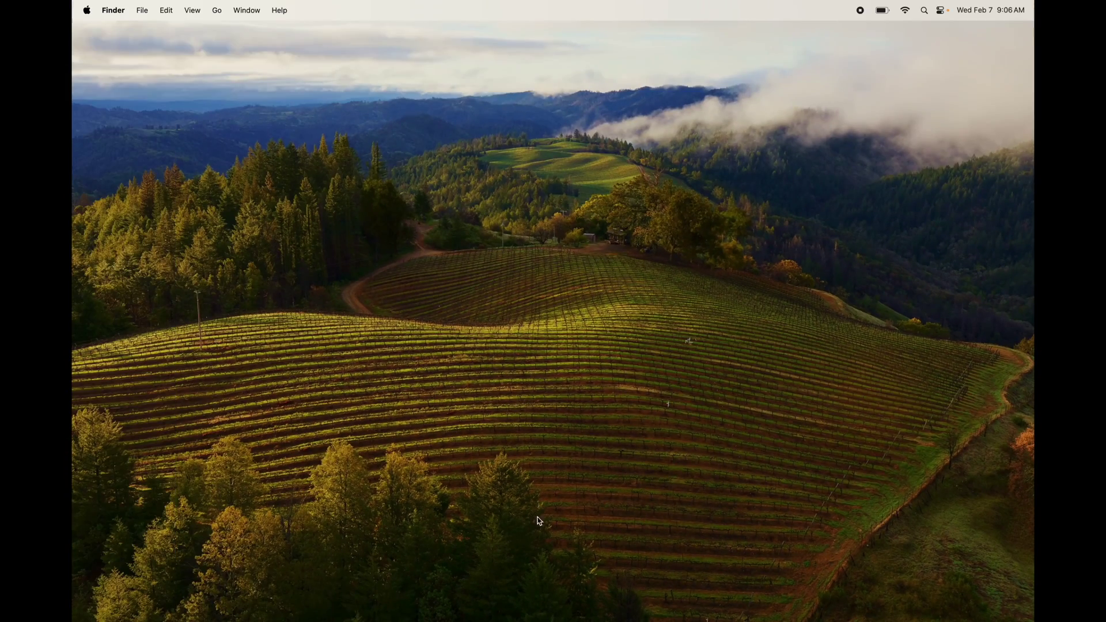
pyautogui.moveTo(522, 621)
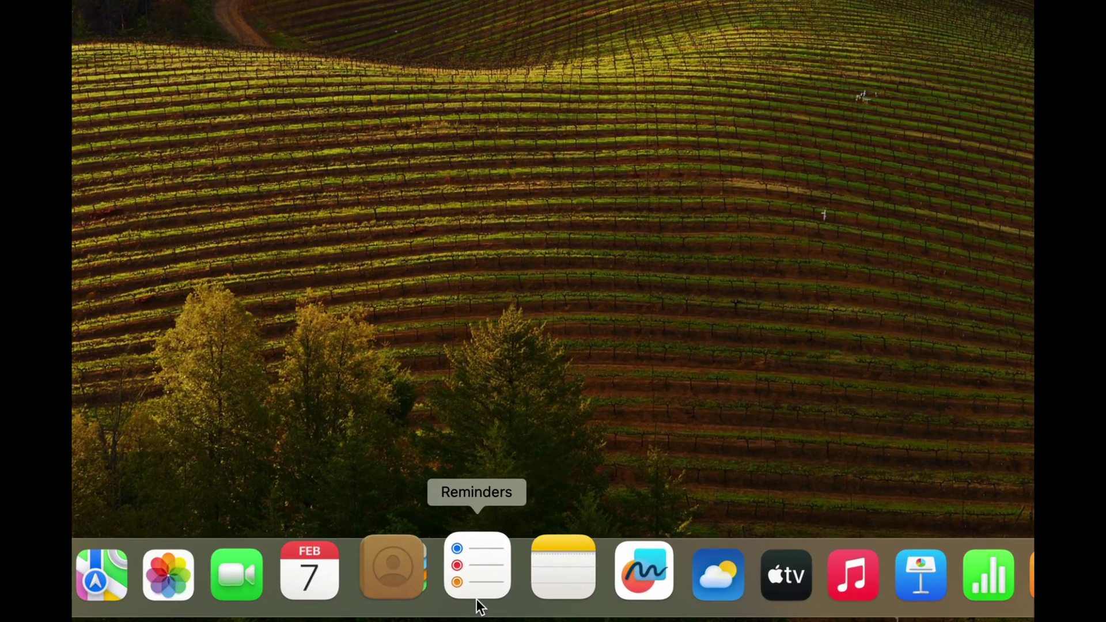
pyautogui.moveTo(482, 611); pyautogui.dragTo(489, 559)
pyautogui.moveTo(489, 505); pyautogui.dragTo(511, 326)
pyautogui.moveTo(516, 620)
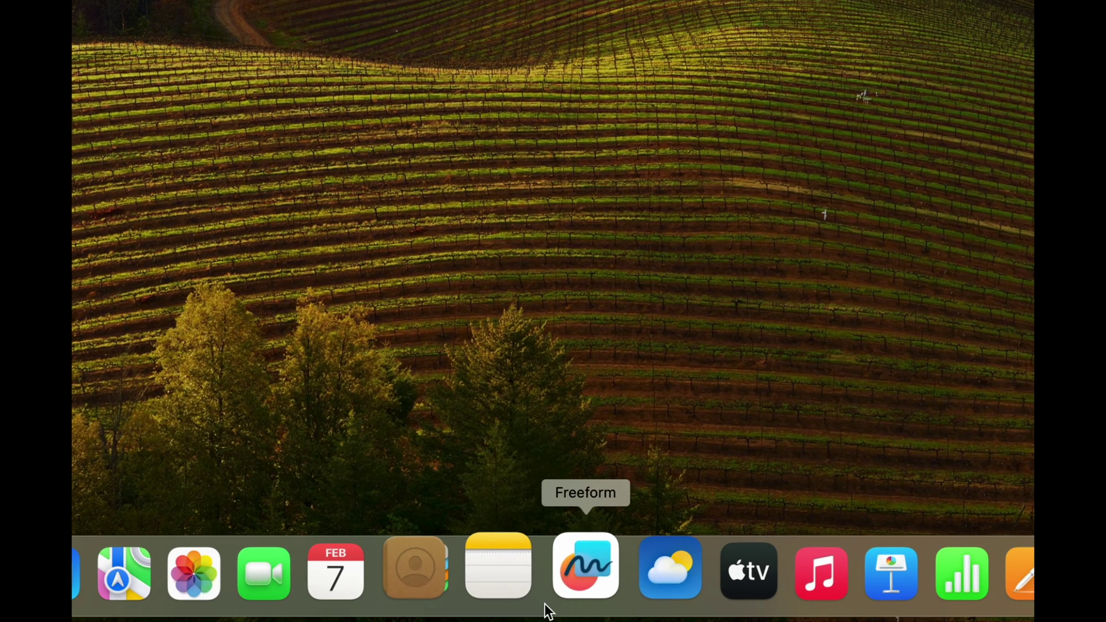
pyautogui.moveTo(556, 599); pyautogui.dragTo(566, 337)
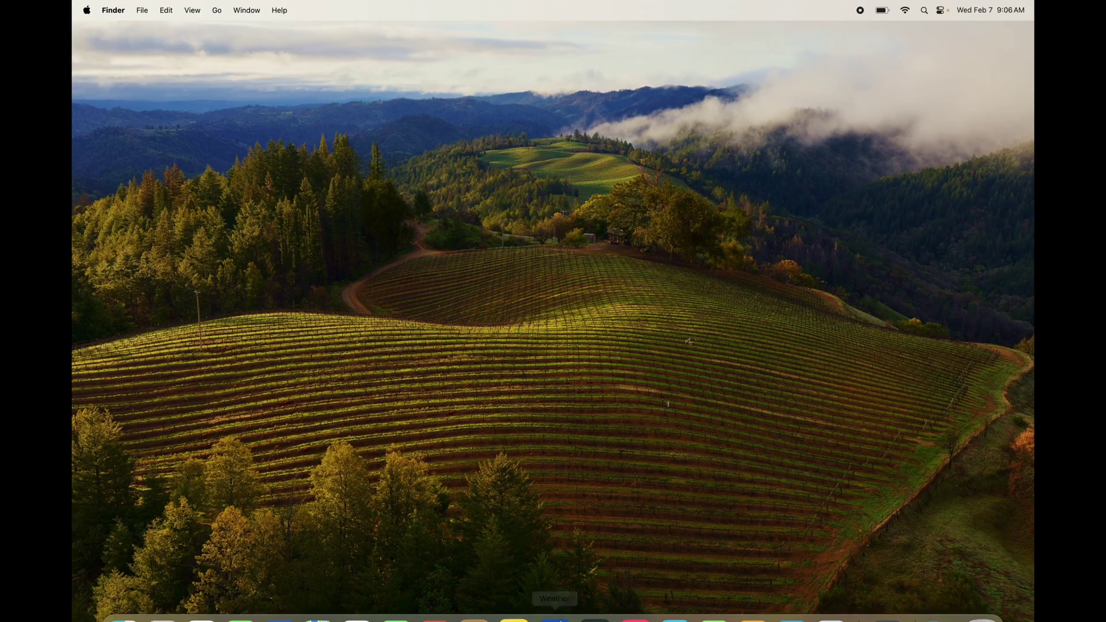
# Step: Open the Applications folder and move the Keynote app to the Trash, authorizing it with the account password
pyautogui.press('shift+super+a')
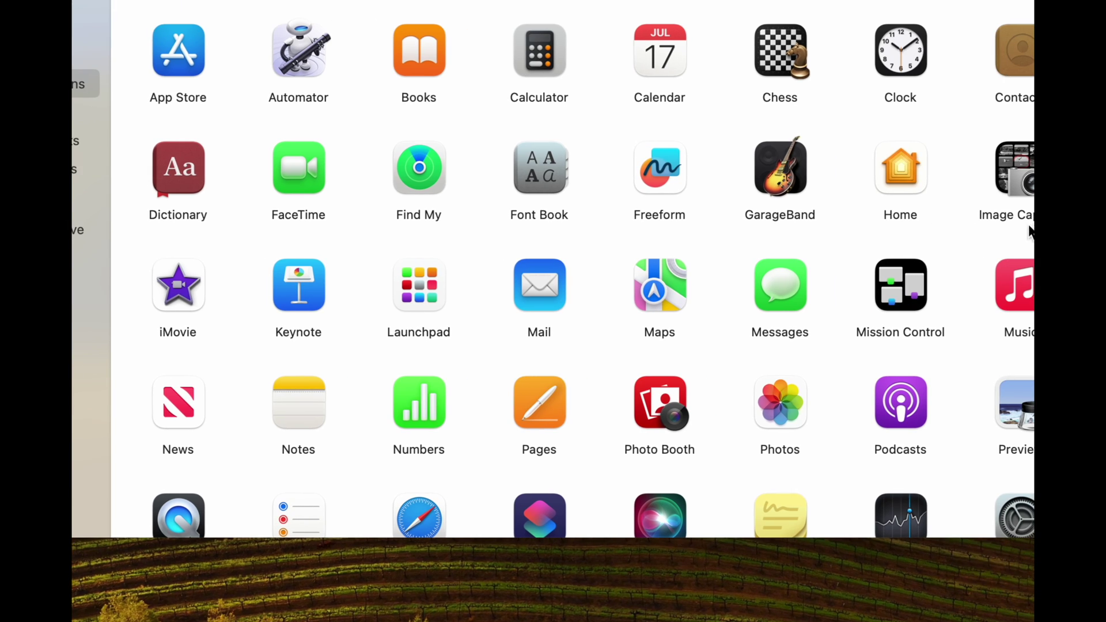
pyautogui.click(318, 292)
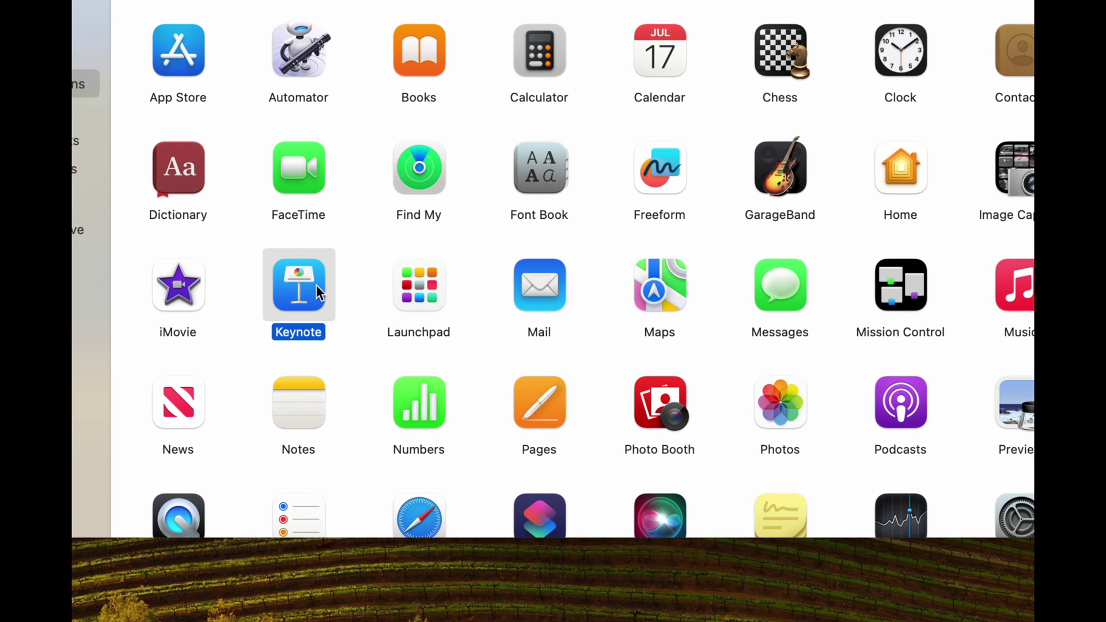
pyautogui.rightClick(318, 291)
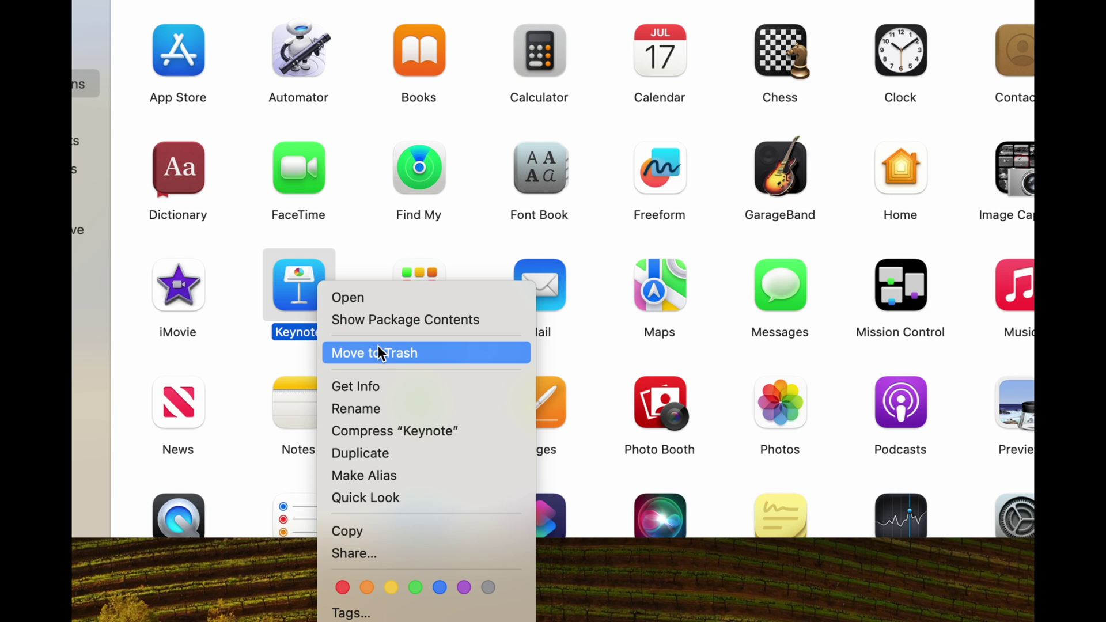
pyautogui.click(401, 357)
pyautogui.click(353, 257)
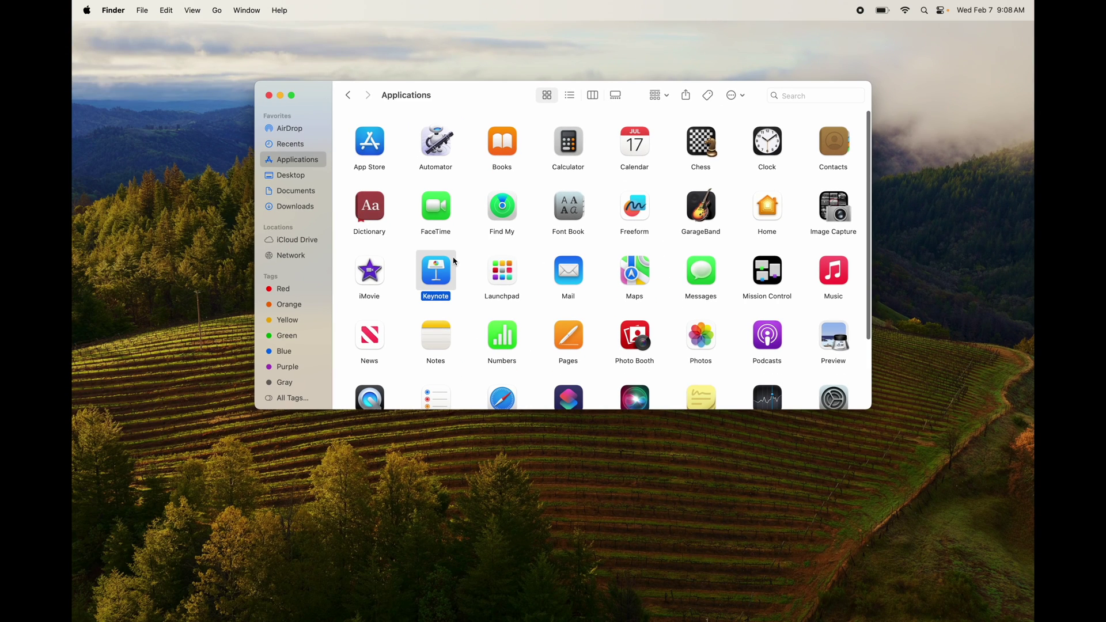
pyautogui.moveTo(454, 261); pyautogui.dragTo(968, 592)
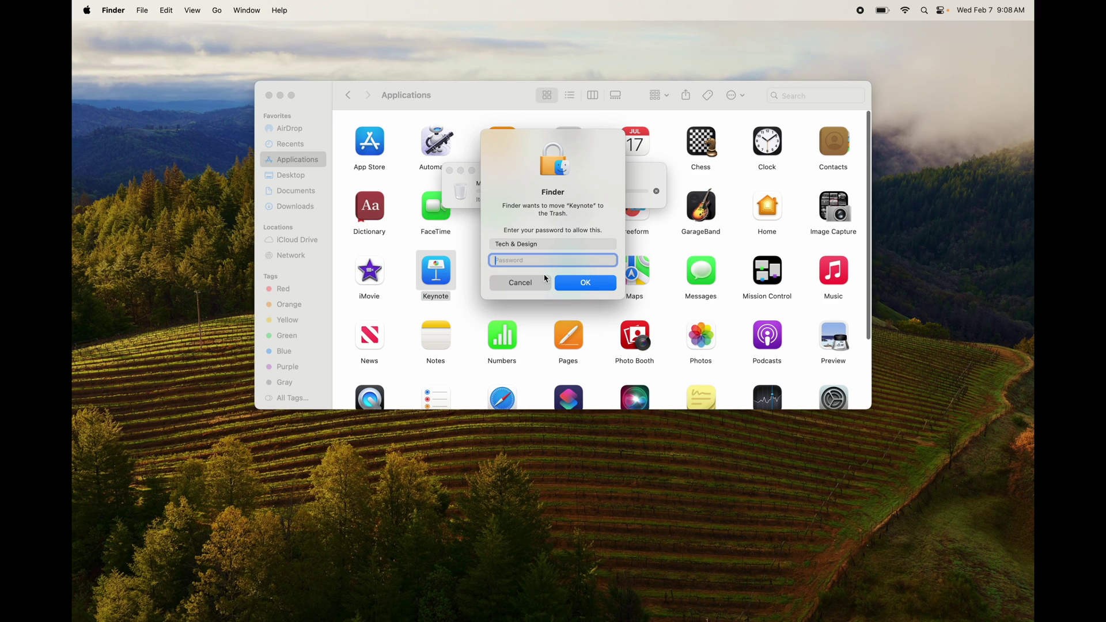
pyautogui.write('••••')
pyautogui.click(585, 284)
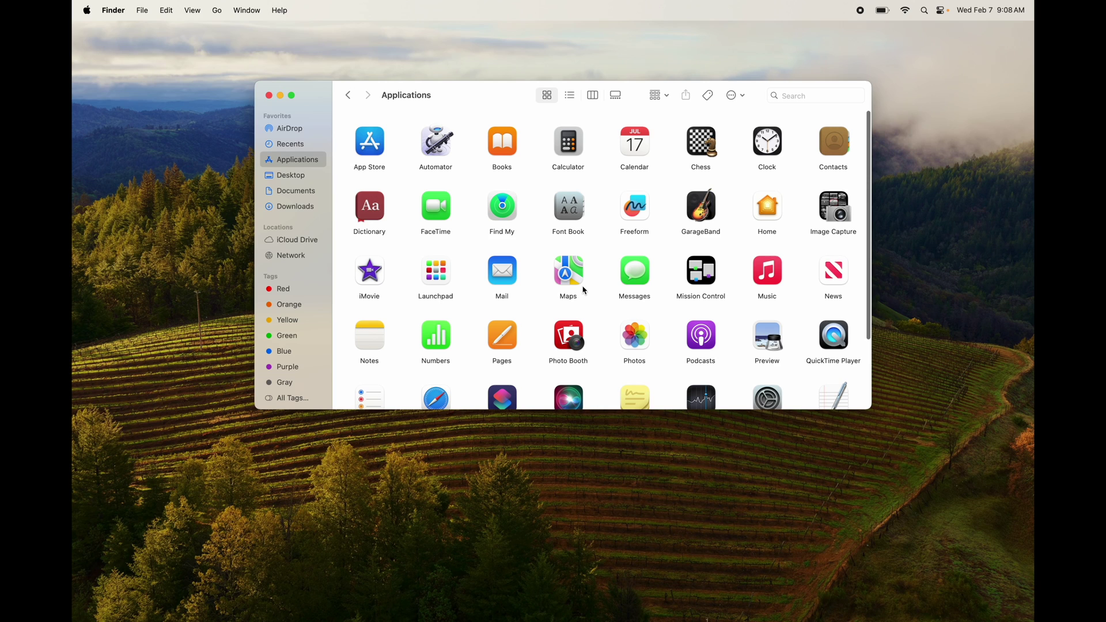
# Step: Empty the Trash to delete Keynote permanently
pyautogui.moveTo(633, 597)
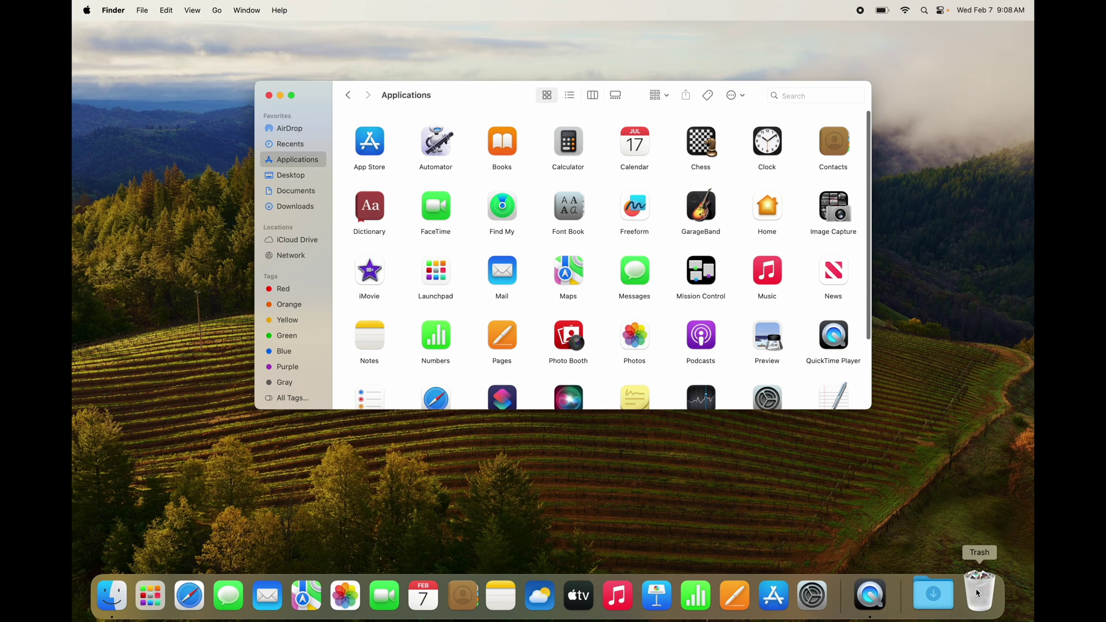
pyautogui.rightClick(978, 594)
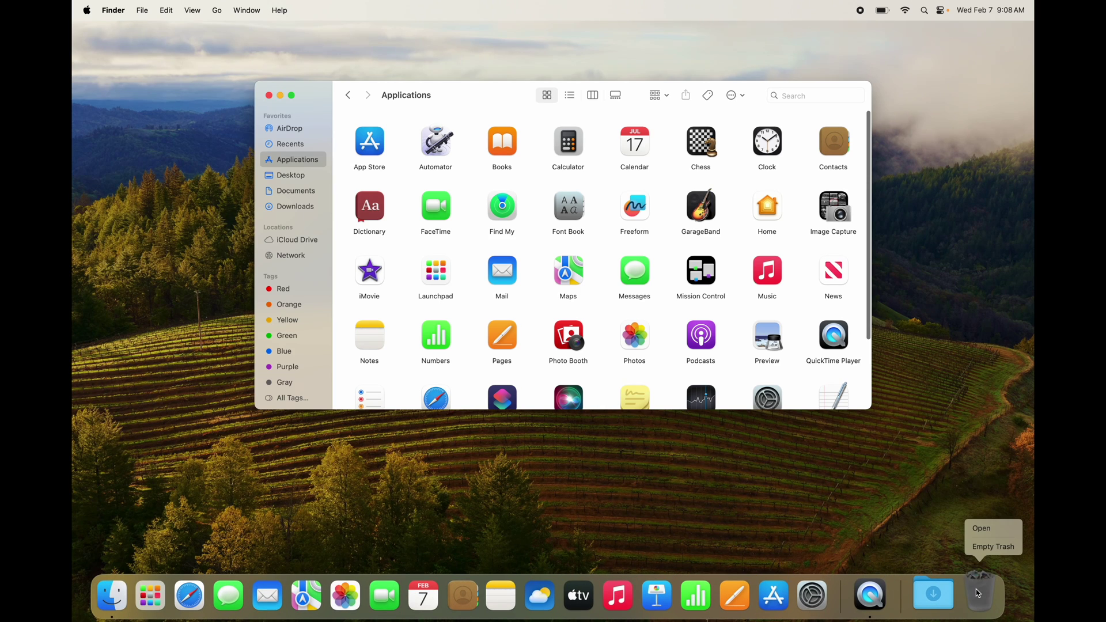
pyautogui.click(987, 547)
pyautogui.click(578, 254)
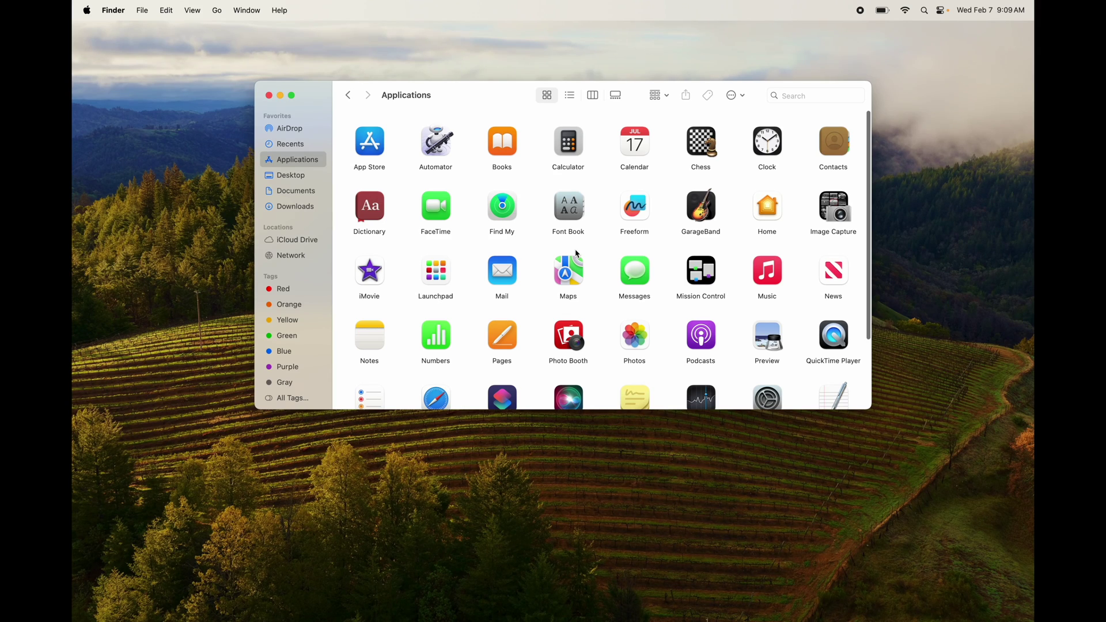
# Step: Move the Pages app from Applications to the Trash, entering the account password to allow it
pyautogui.scroll(-3, 576, 253)
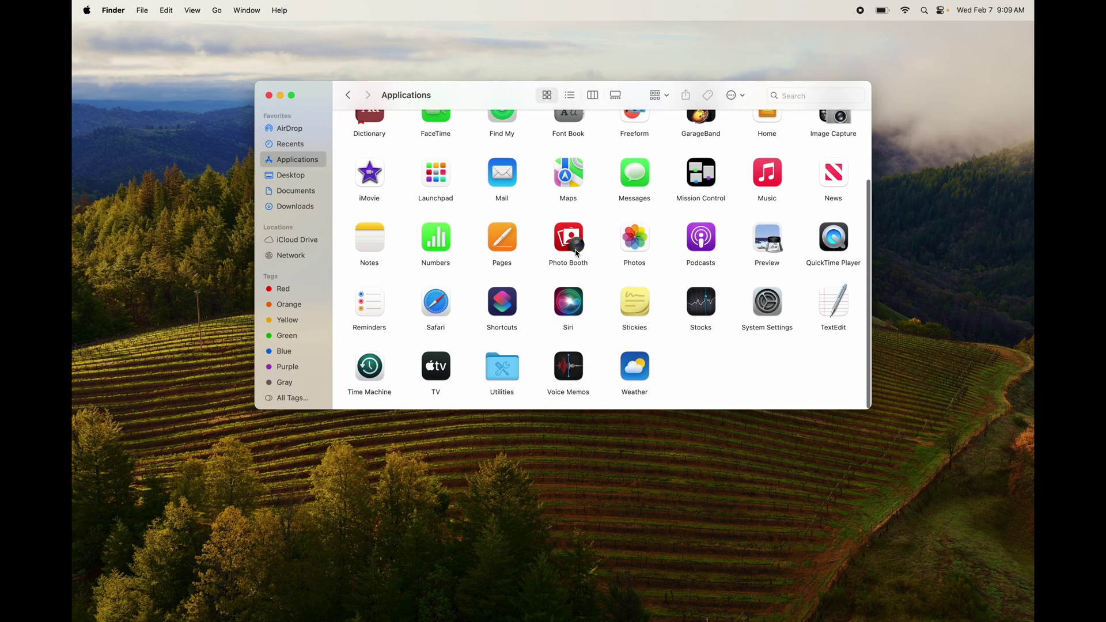
pyautogui.scroll(3, 577, 253)
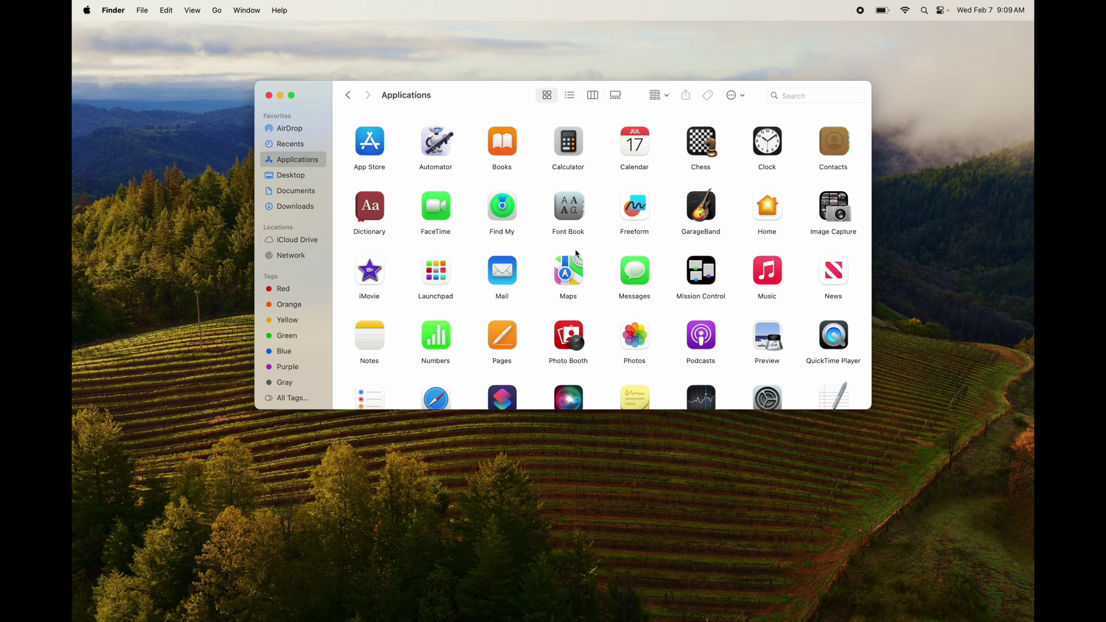
pyautogui.scroll(-3, 576, 253)
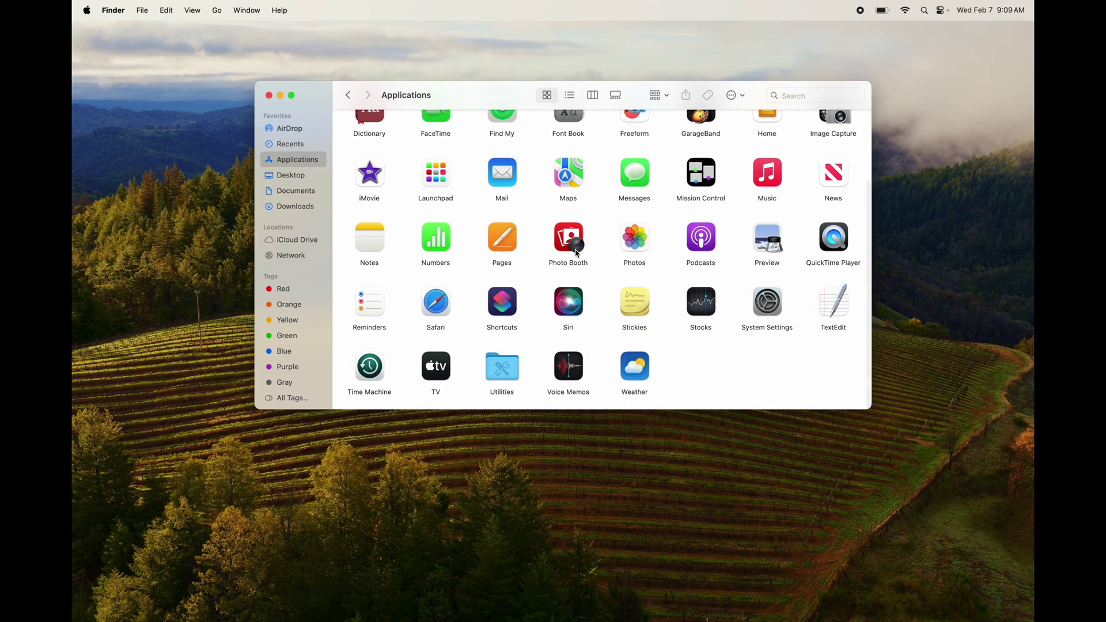
pyautogui.moveTo(504, 241); pyautogui.dragTo(988, 598)
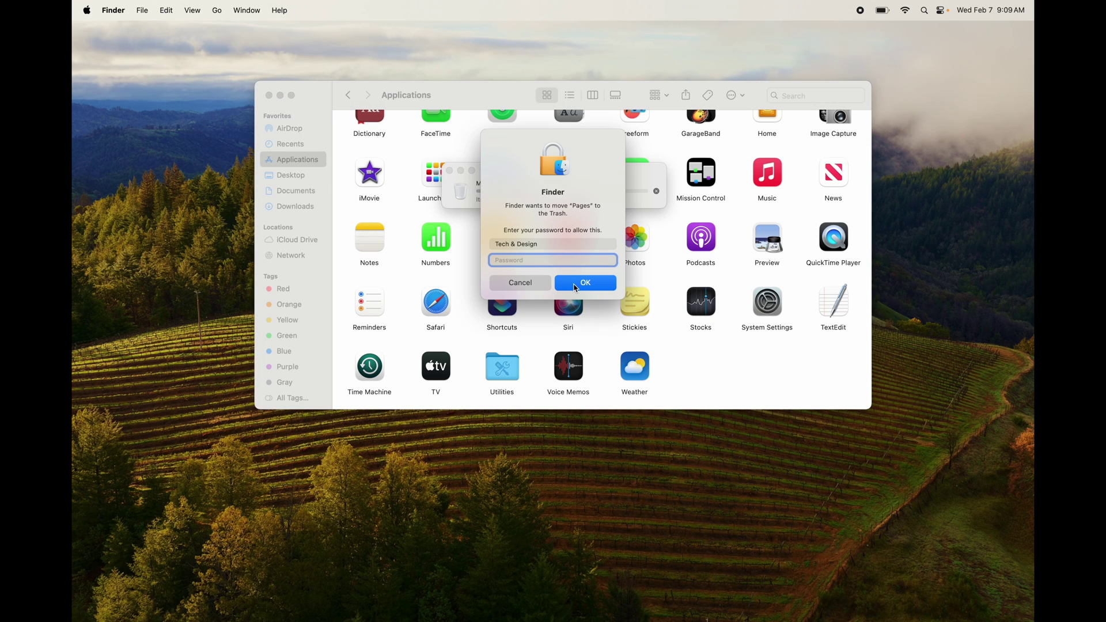
pyautogui.write('****')
pyautogui.press('Return')
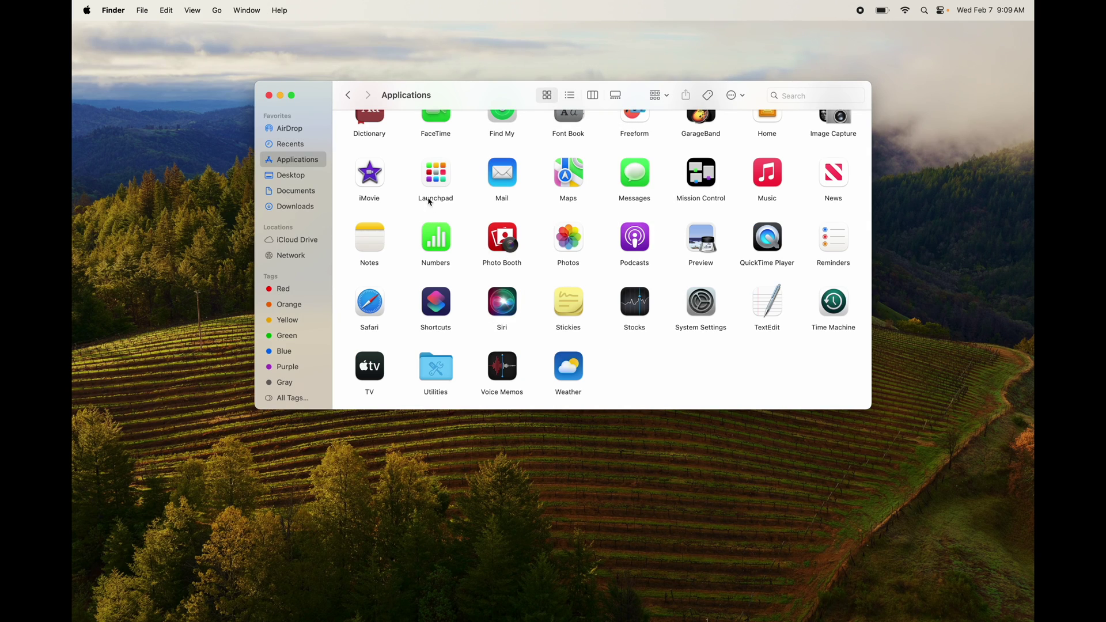
# Step: Move the iMovie app from Applications to the Trash, entering the account password to allow it
pyautogui.click(380, 181)
pyautogui.press('super+BackSpace')
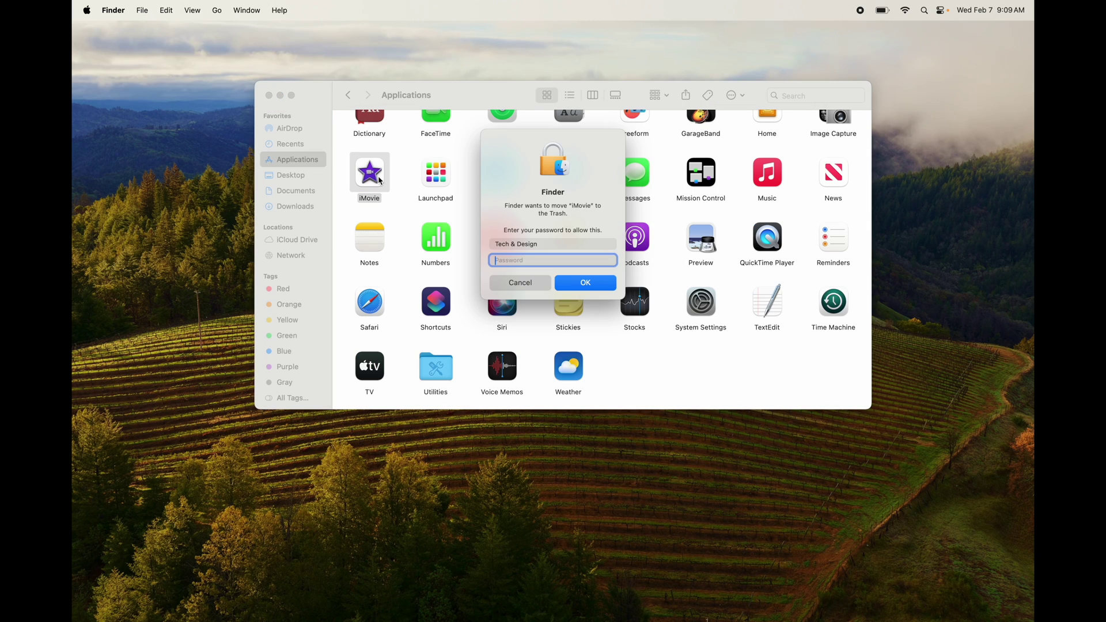
pyautogui.write('****')
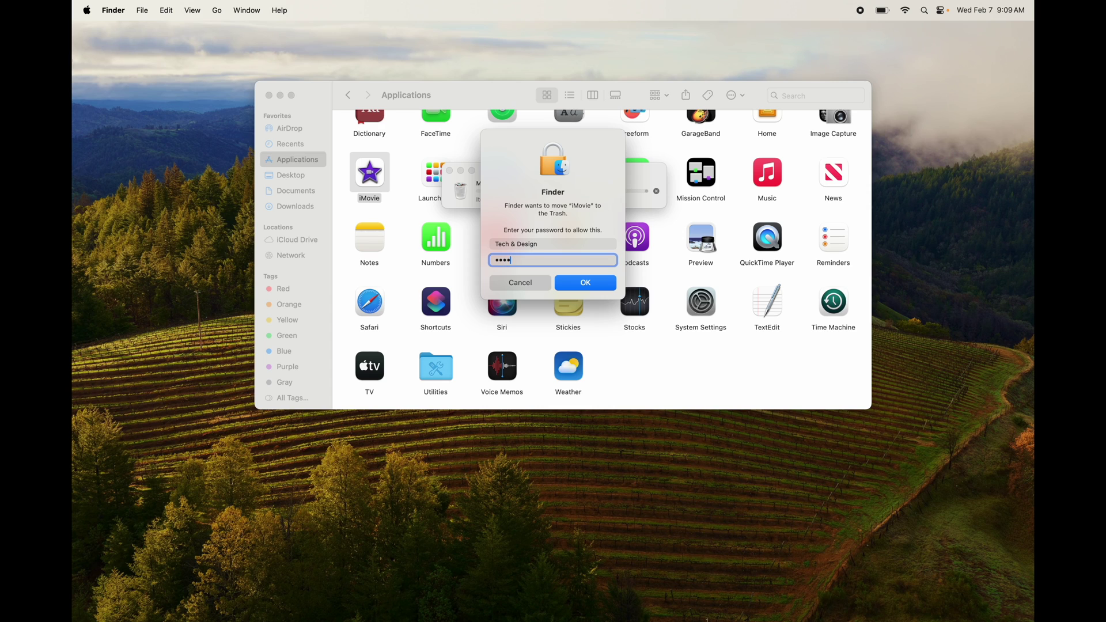
pyautogui.press('Return')
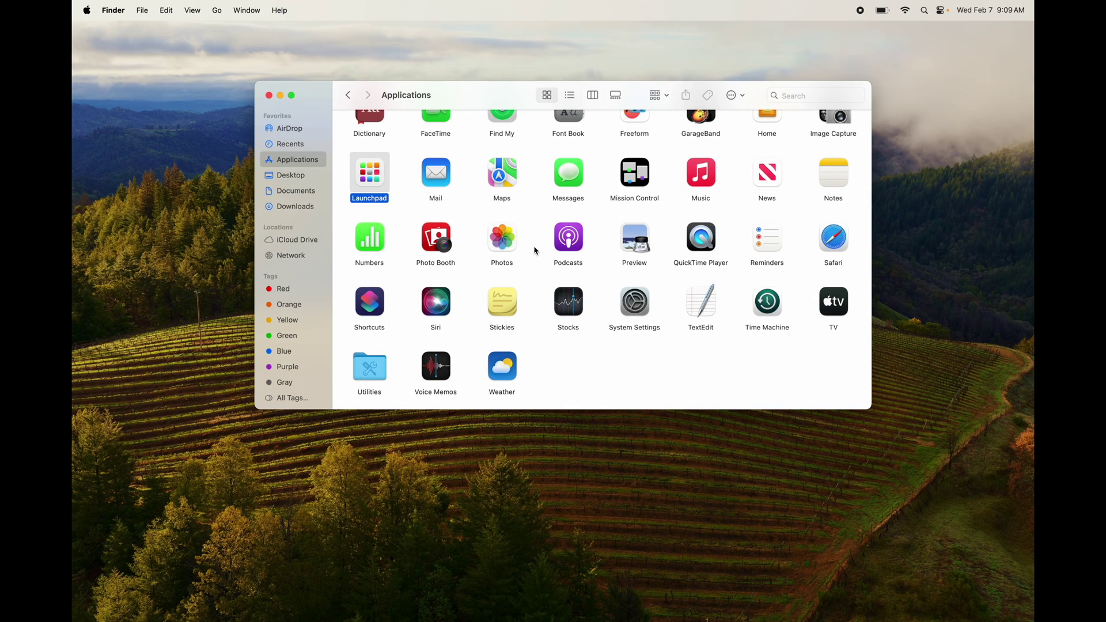
# Step: Empty the Trash to delete Pages and iMovie permanently, and close the Applications window
pyautogui.scroll(3, 535, 251)
pyautogui.moveTo(880, 617)
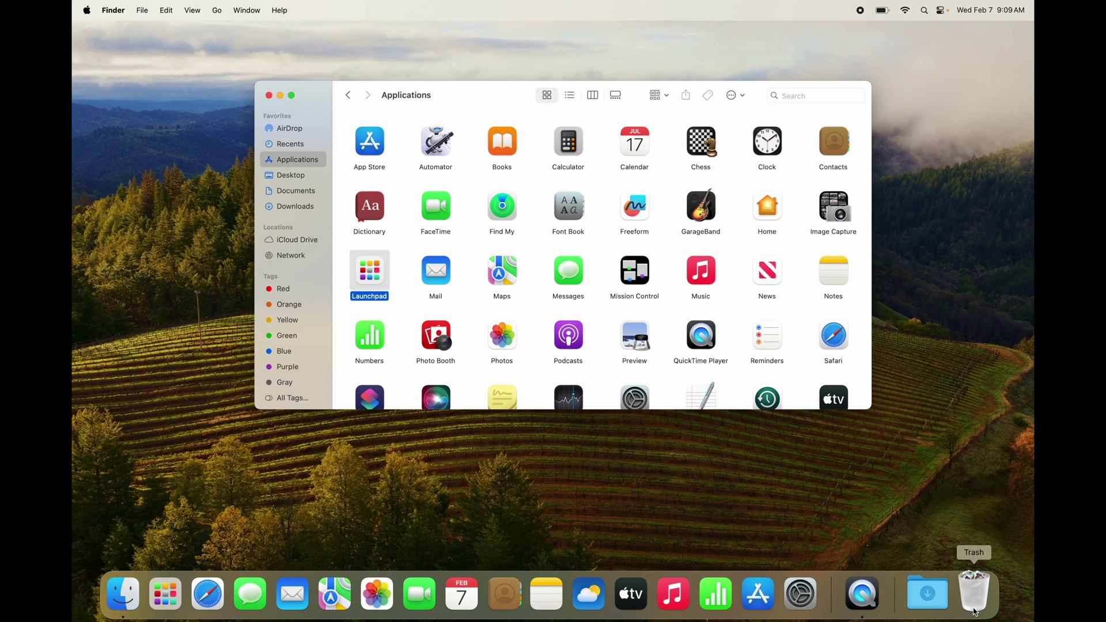
pyautogui.rightClick(976, 612)
pyautogui.click(986, 547)
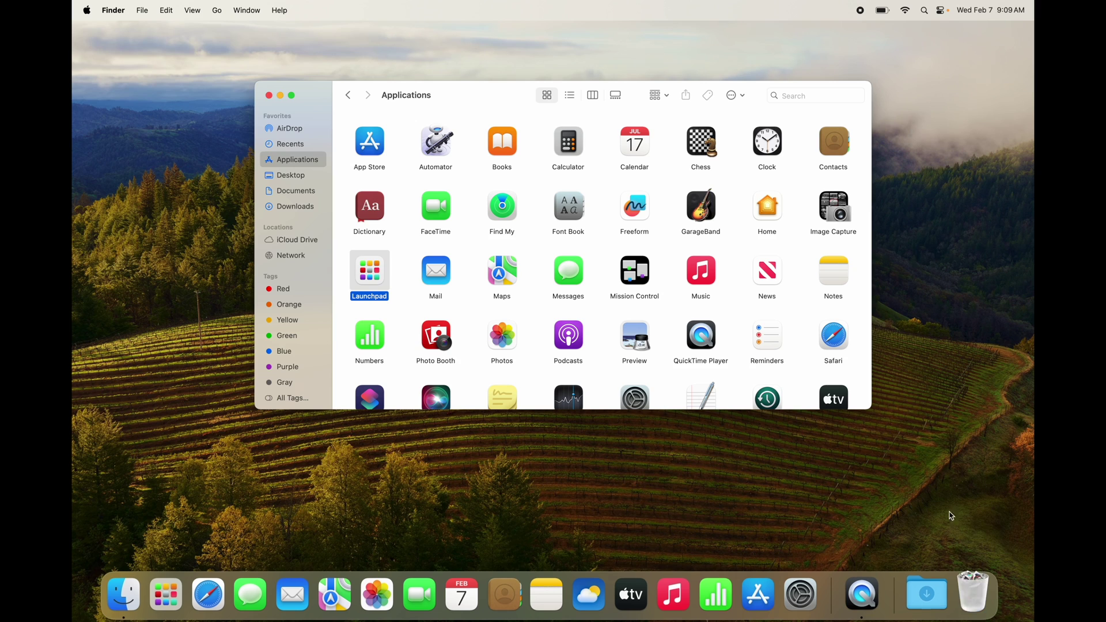
pyautogui.click(581, 253)
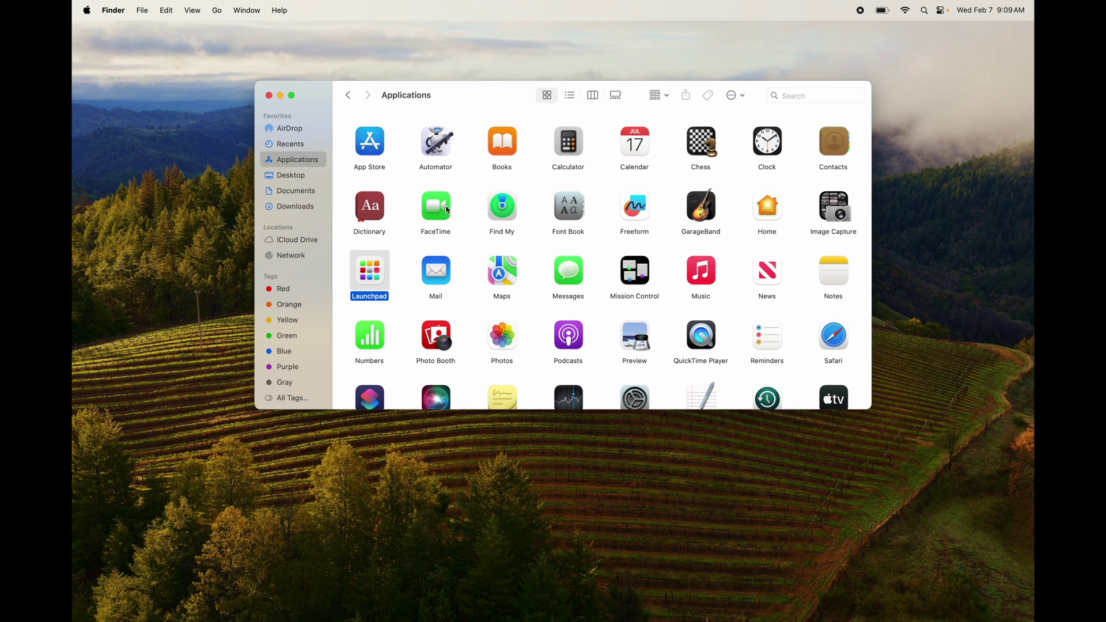
pyautogui.click(269, 96)
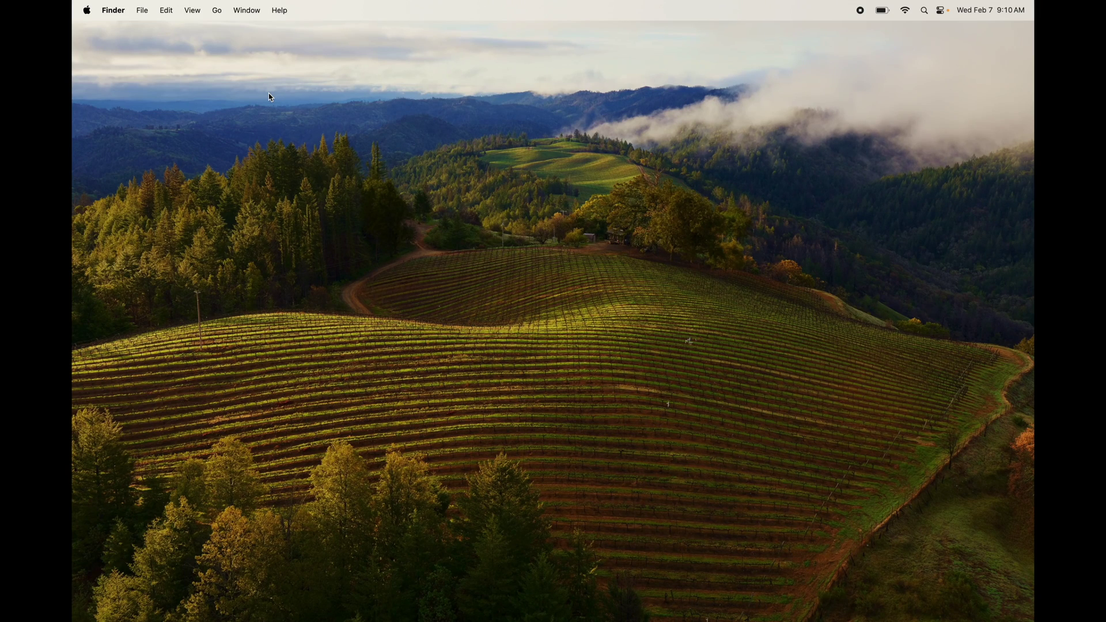
# Step: Switch to System Settings, search for "wallpa", open the option to change the wallpaper, and move the window aside
pyautogui.rightClick(542, 229)
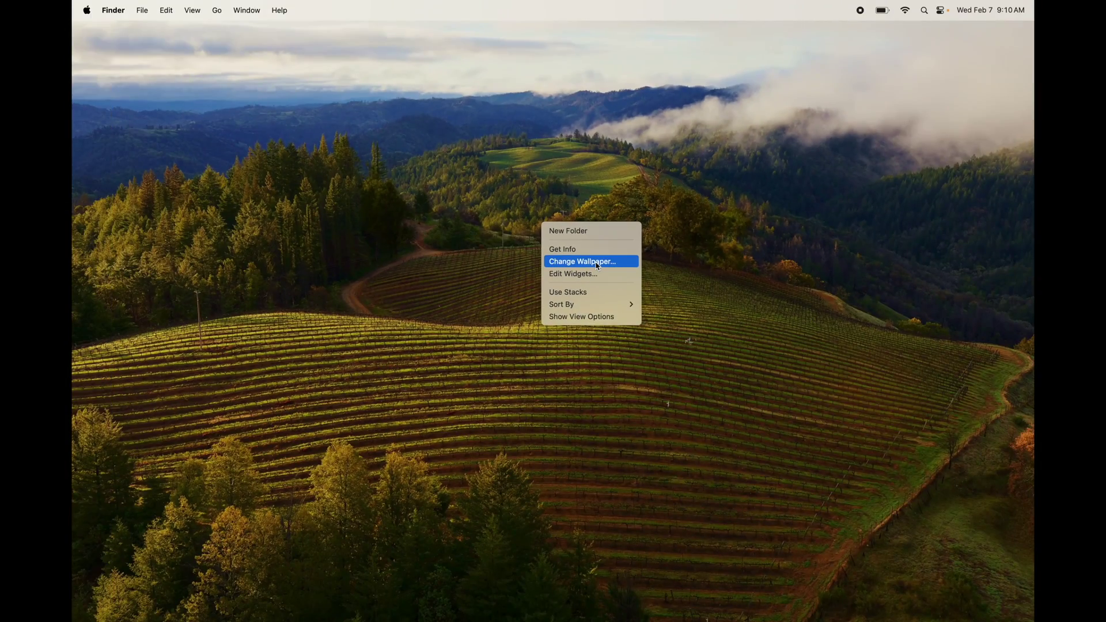
pyautogui.click(668, 408)
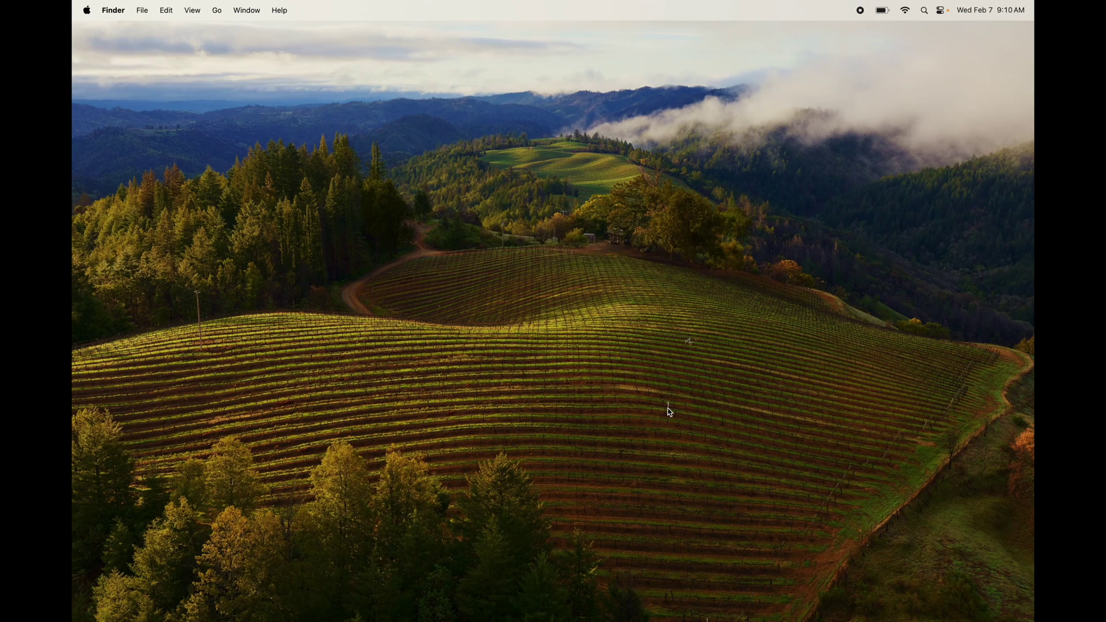
pyautogui.moveTo(640, 619)
pyautogui.click(795, 598)
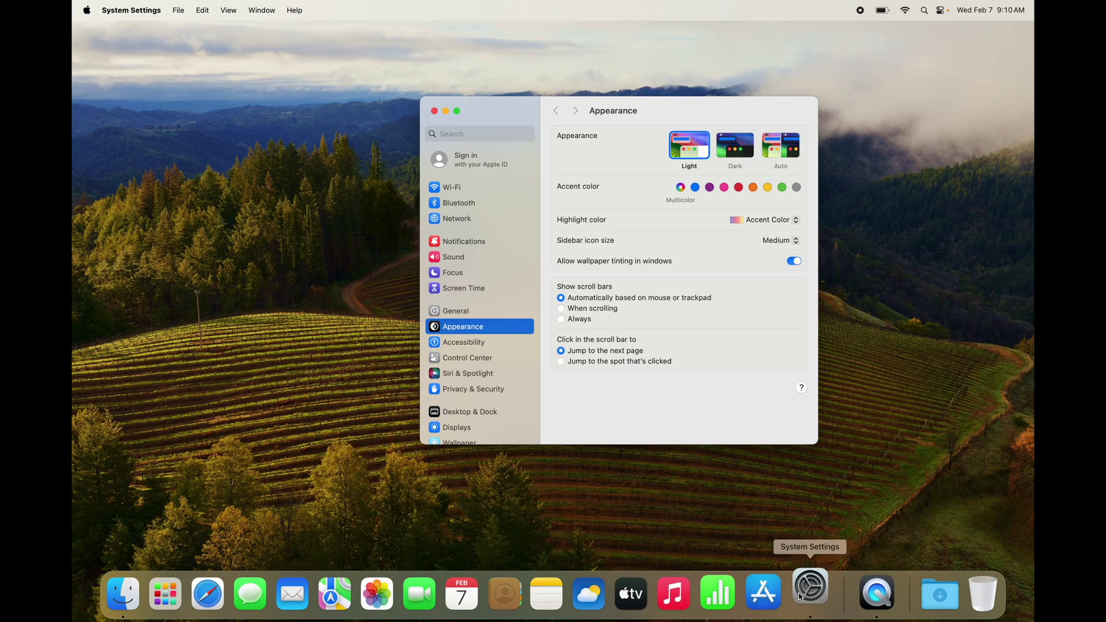
pyautogui.click(450, 132)
pyautogui.write('wallpa')
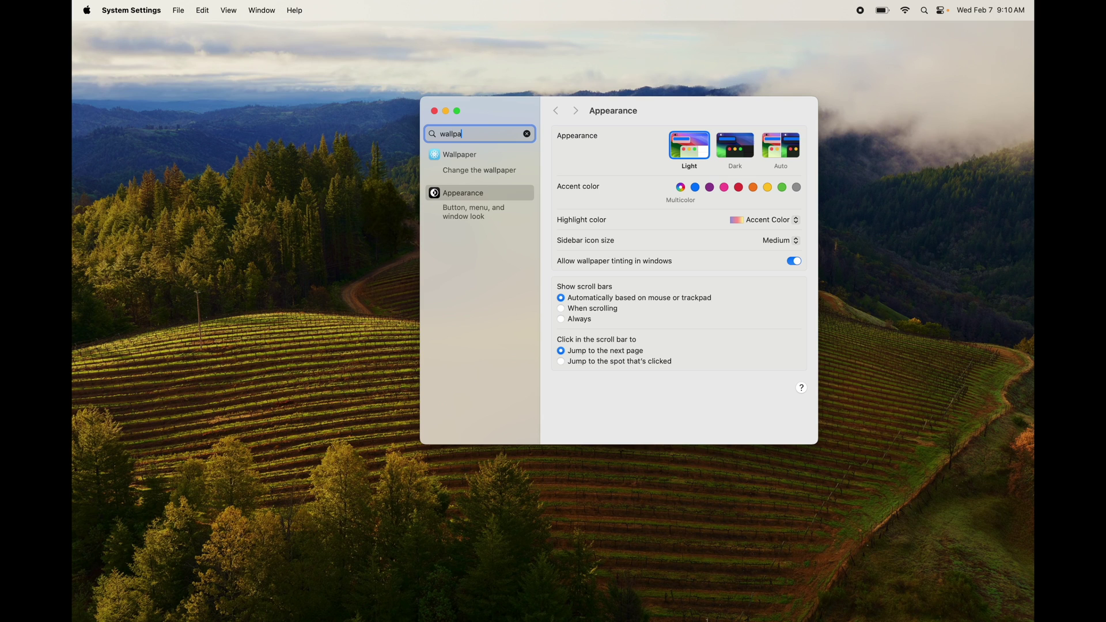
pyautogui.click(453, 171)
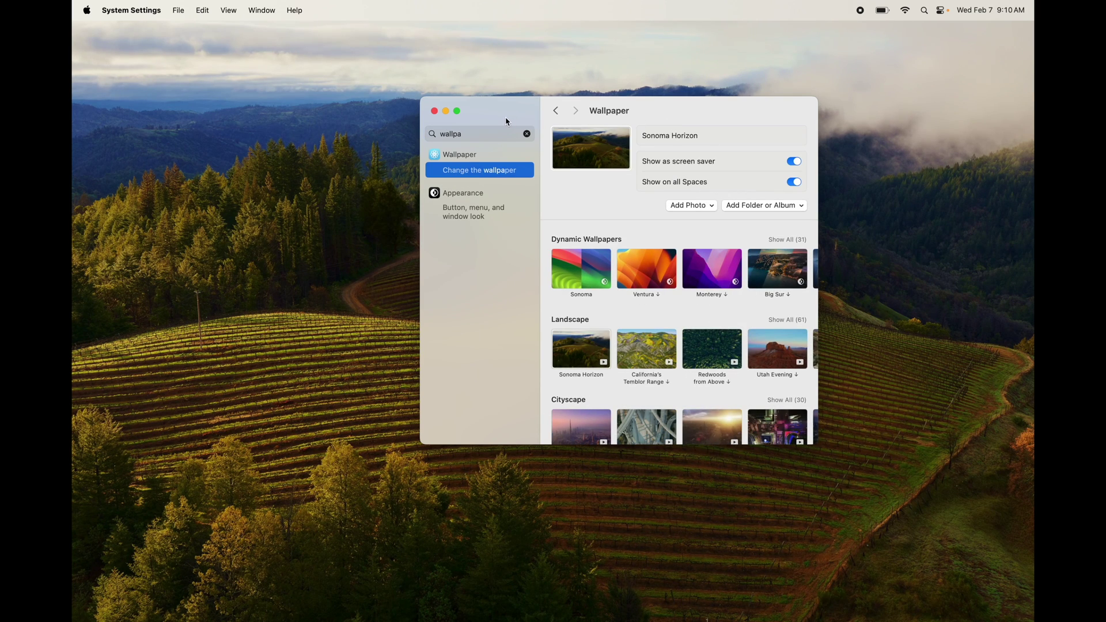
pyautogui.moveTo(507, 118); pyautogui.dragTo(426, 119)
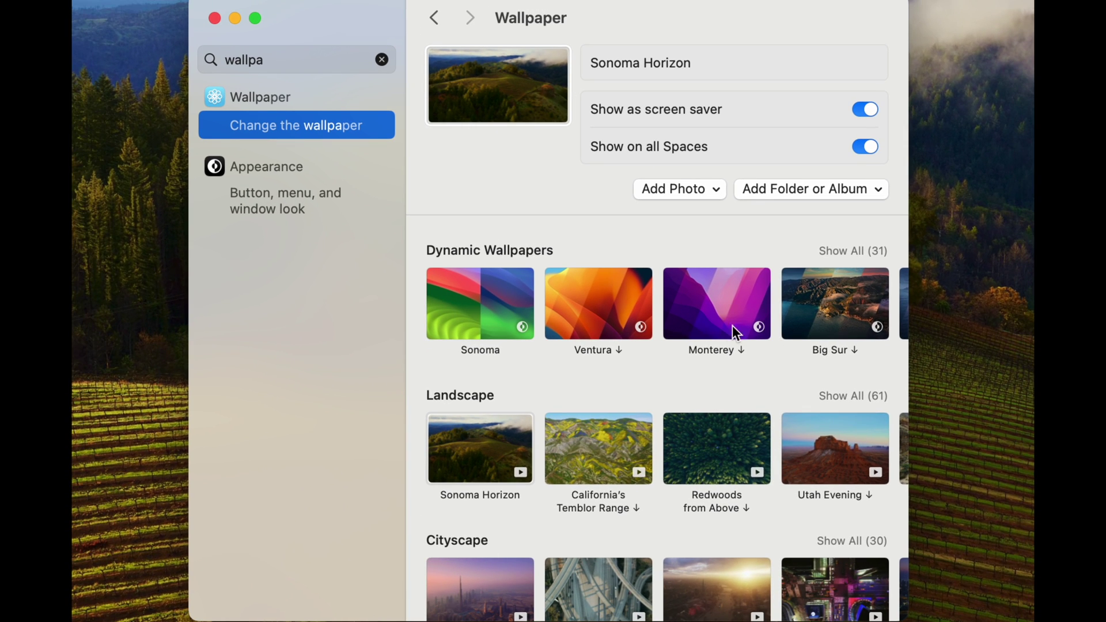
# Step: Try the Big Sur, Redwoods from Above, California's Temblor Range and Sonoma Horizon wallpapers, and set the dynamic Sonoma wallpaper
pyautogui.click(483, 300)
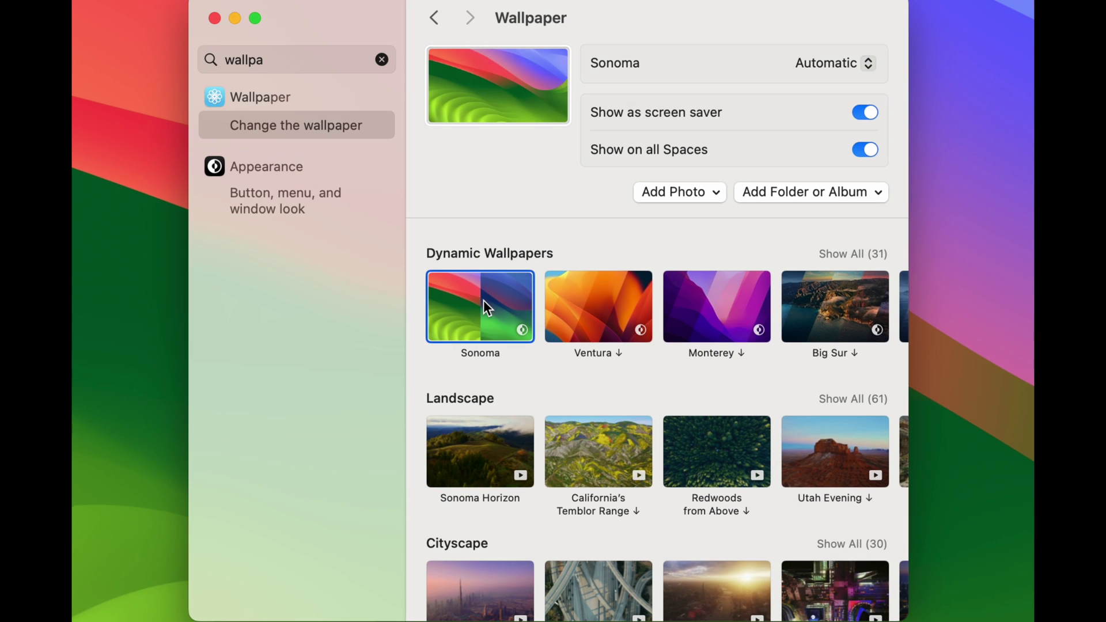
pyautogui.click(830, 315)
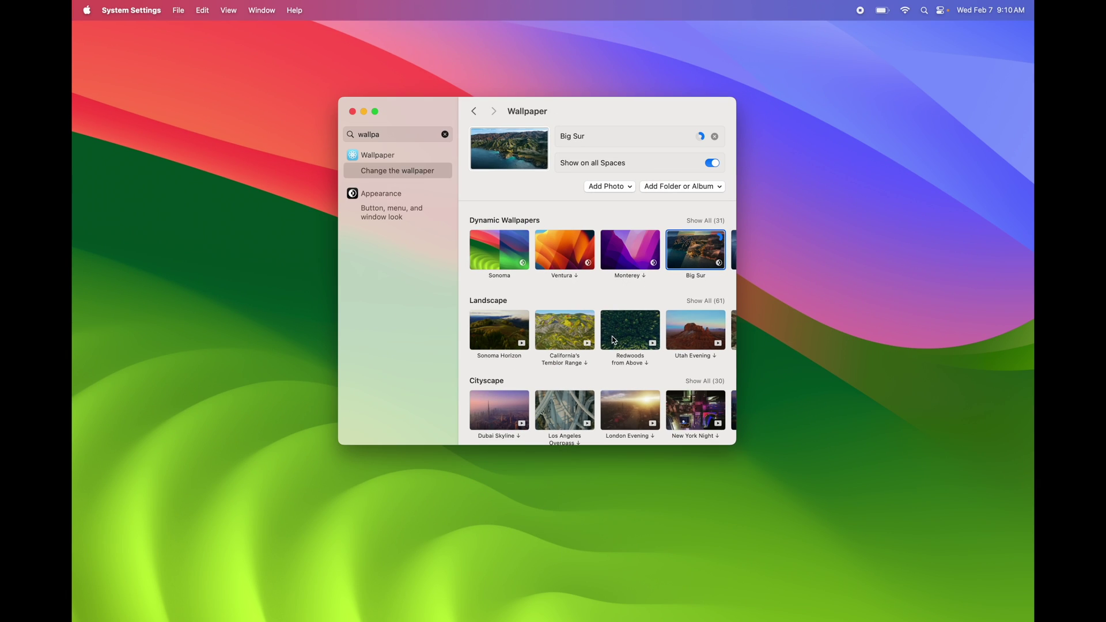
pyautogui.click(614, 340)
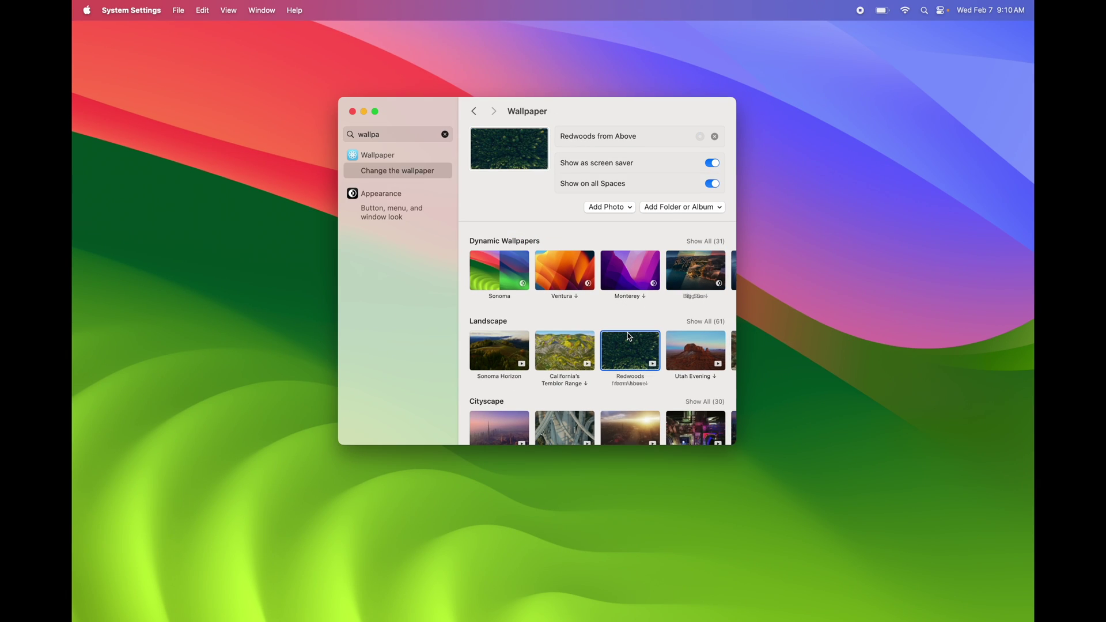
pyautogui.click(564, 348)
pyautogui.click(509, 350)
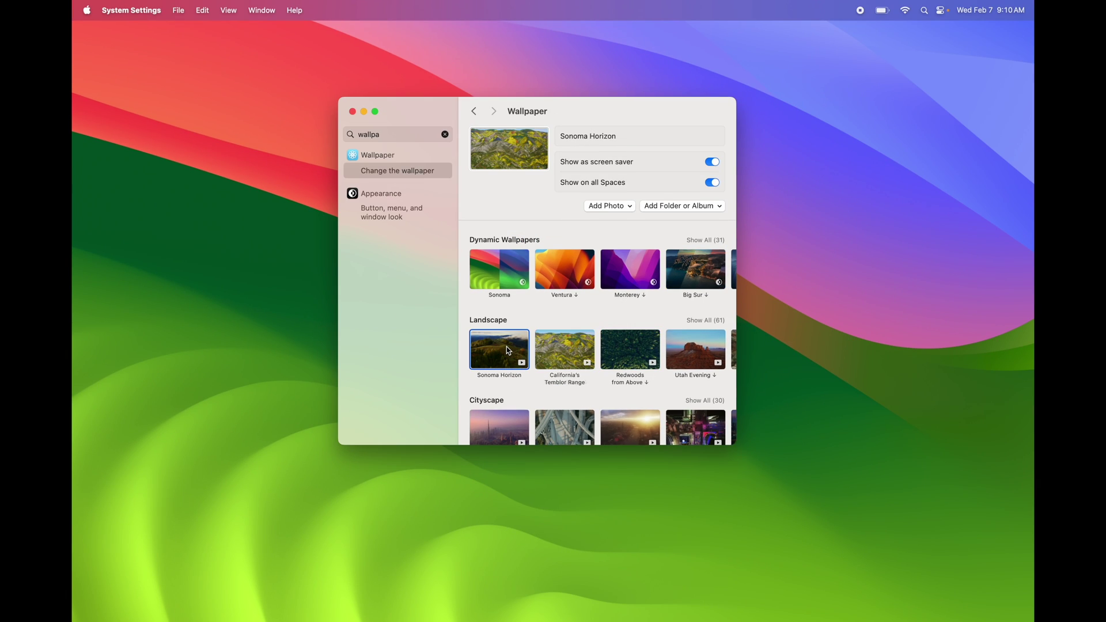
pyautogui.click(507, 283)
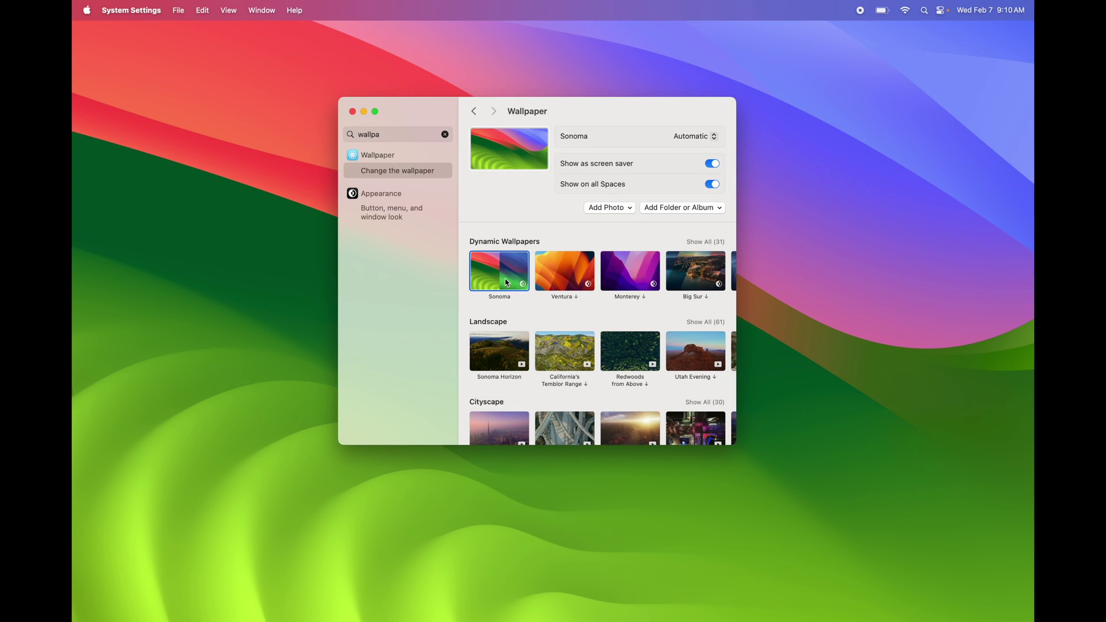
# Step: Look through the remaining wallpaper categories down to Pictures, and close System Settings
pyautogui.scroll(-12, 597, 387)
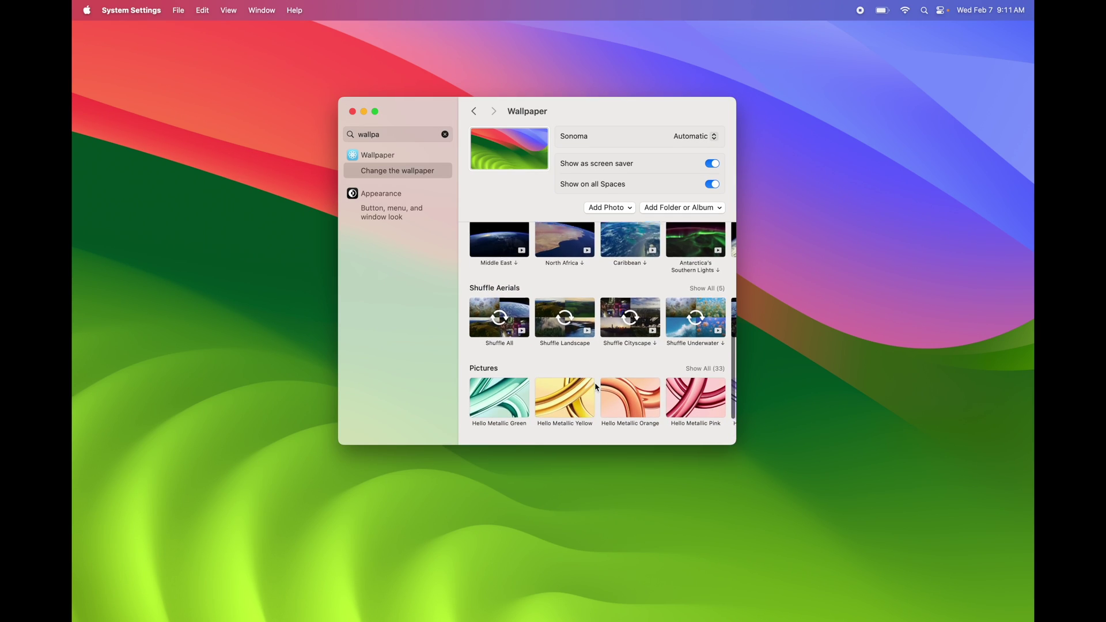
pyautogui.scroll(-3, 596, 387)
pyautogui.scroll(15, 596, 387)
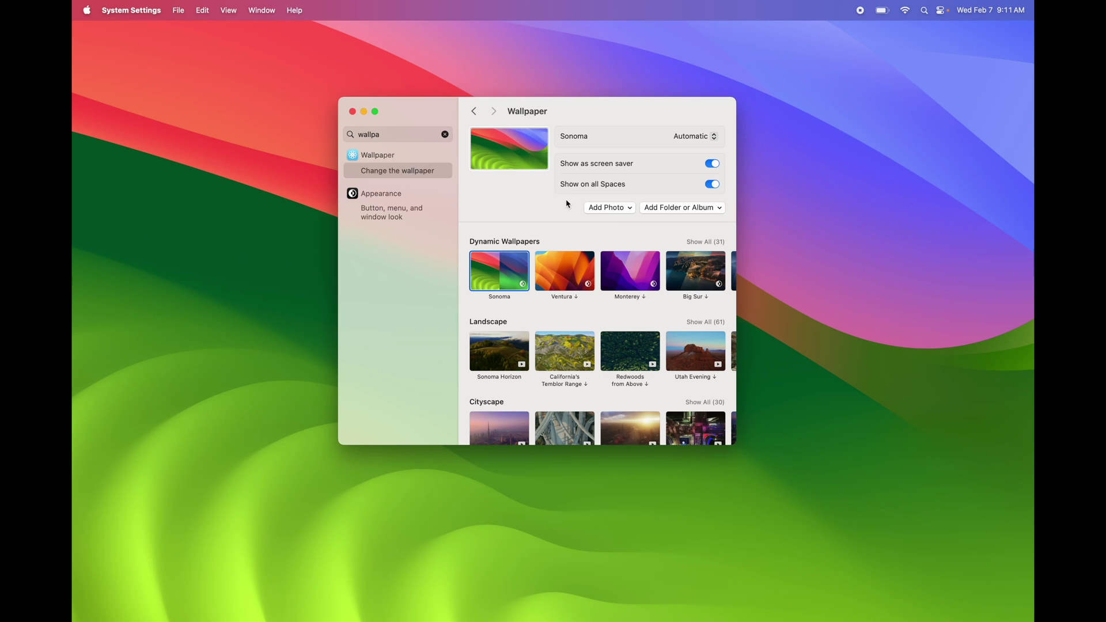
pyautogui.click(353, 113)
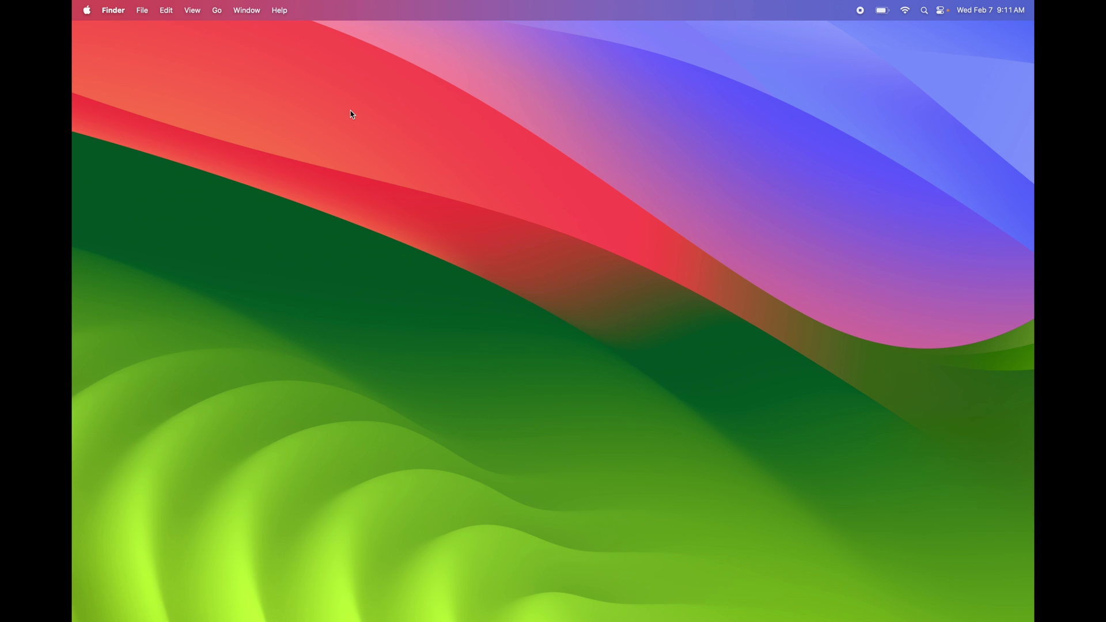